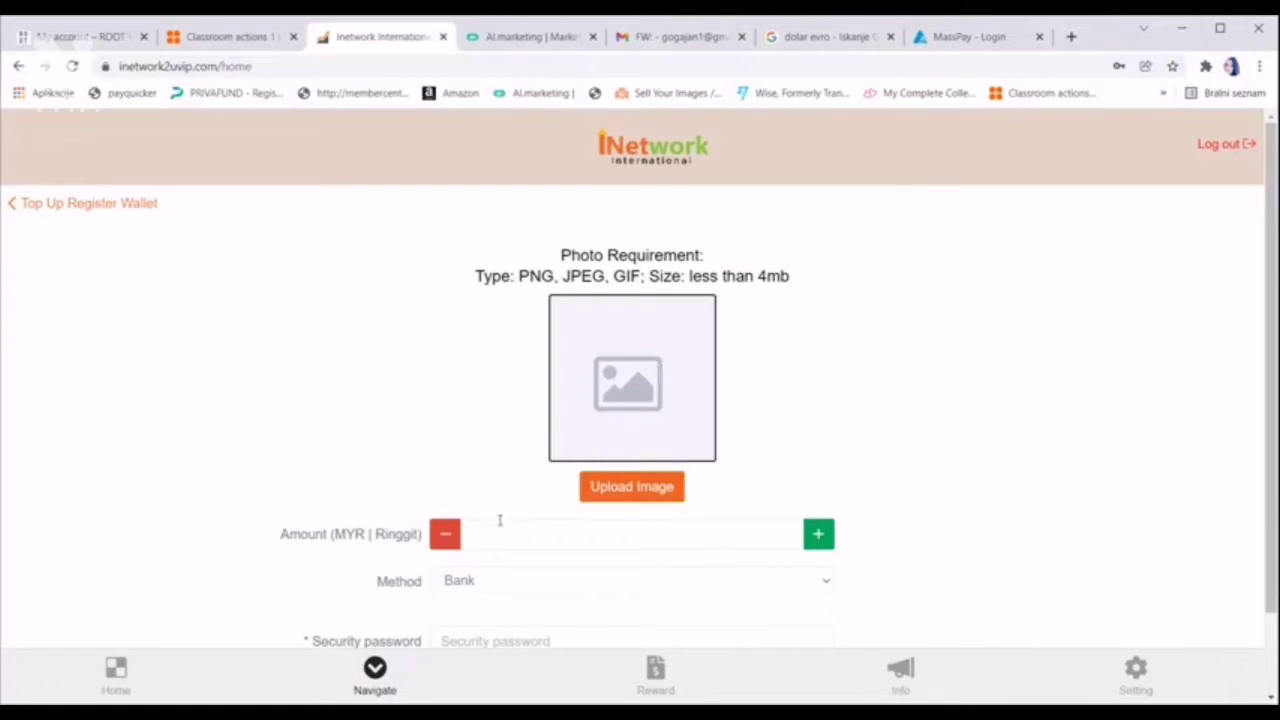
Bring up the previously used top-up amounts on the Top Up Register Wallet form
click(514, 535)
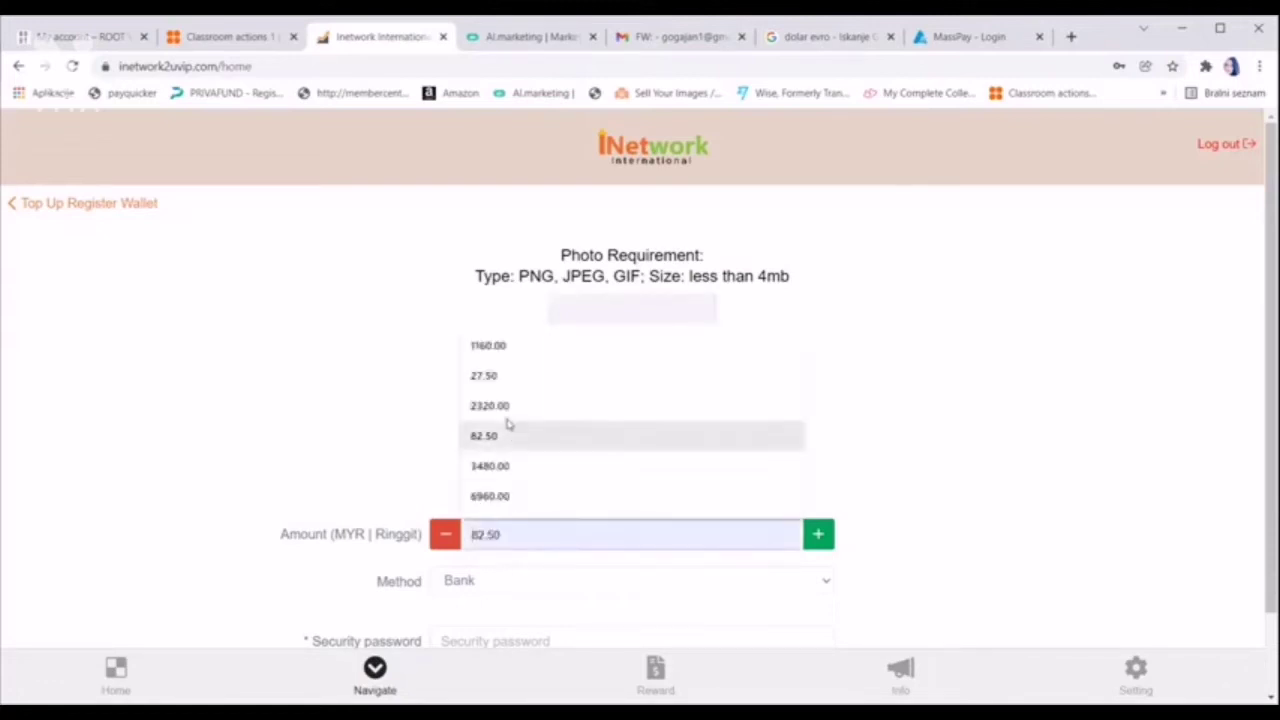
Fill in 1160.00 as the amount with Bank as the method, then leave for the Navigate menu unsubmitted
click(500, 348)
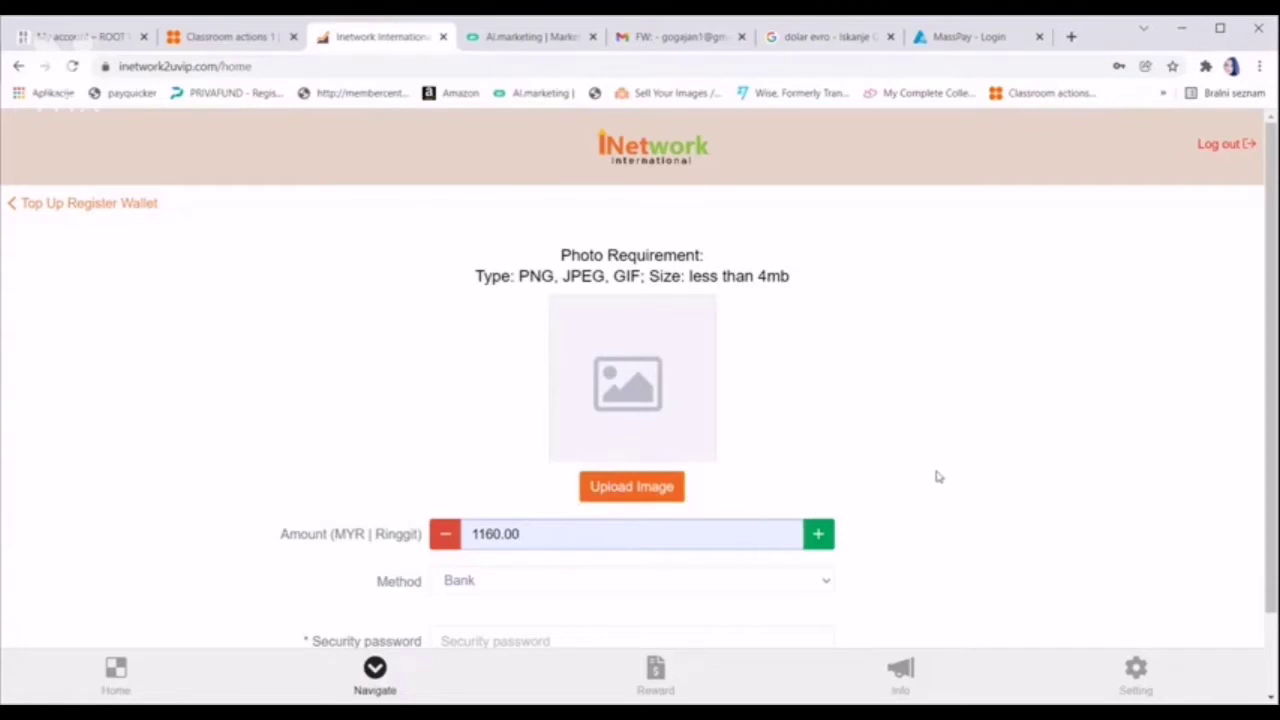
scroll(933, 463, down, 1)
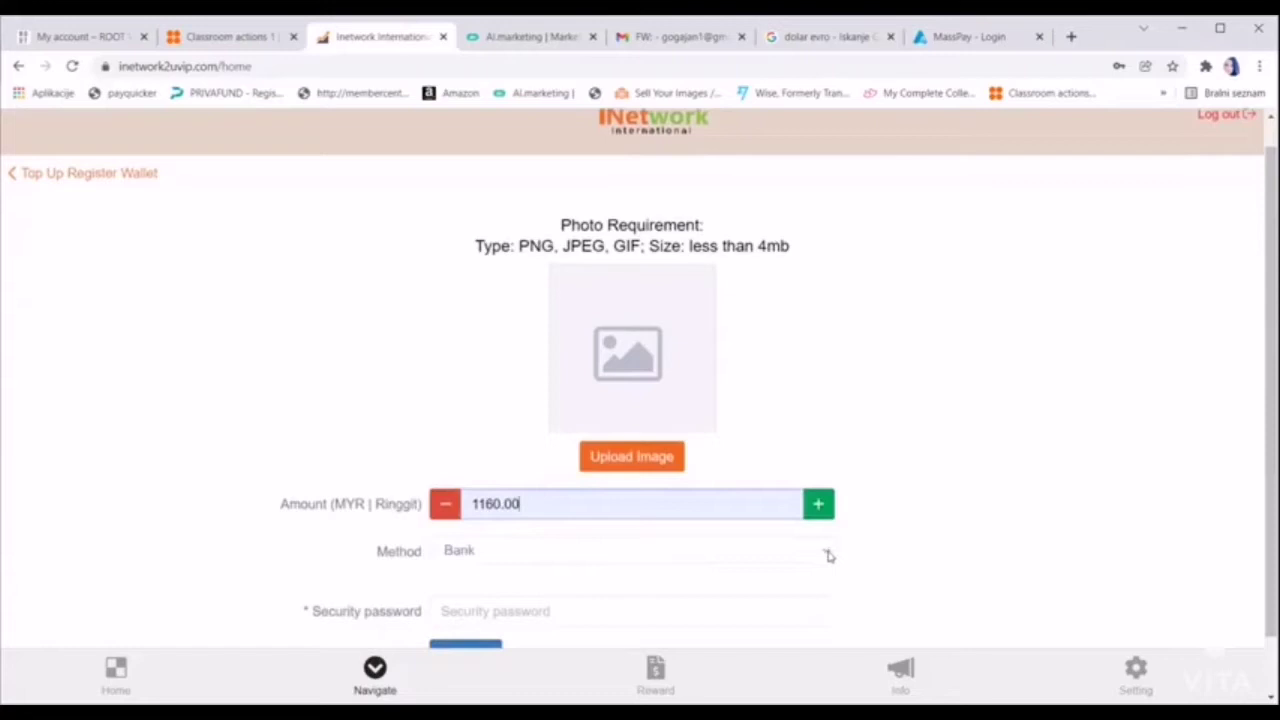
click(827, 554)
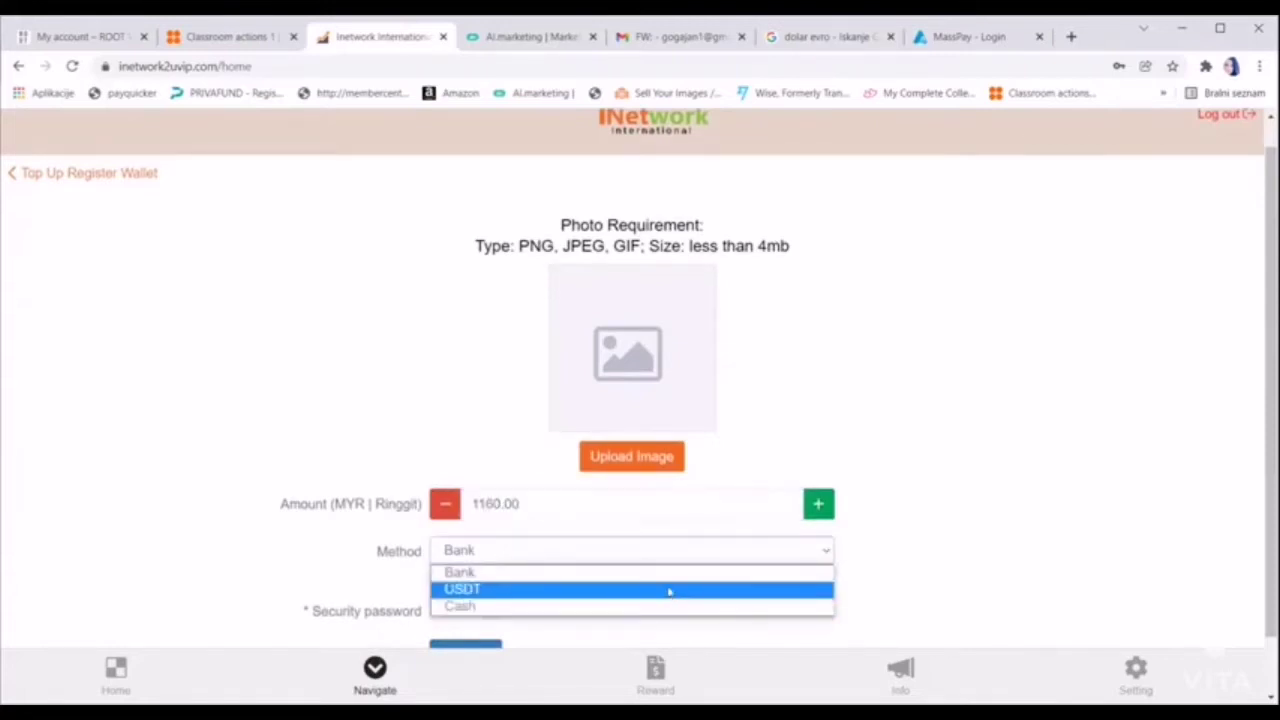
click(970, 540)
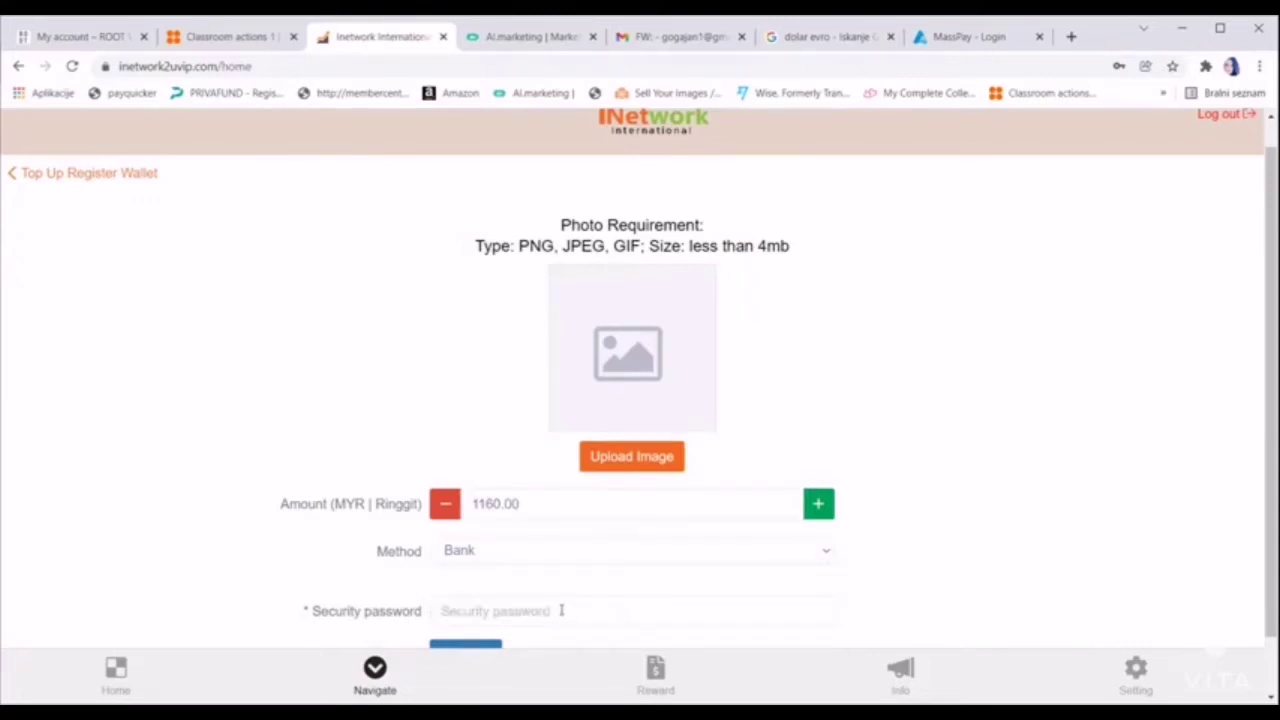
scroll(561, 610, down, 1)
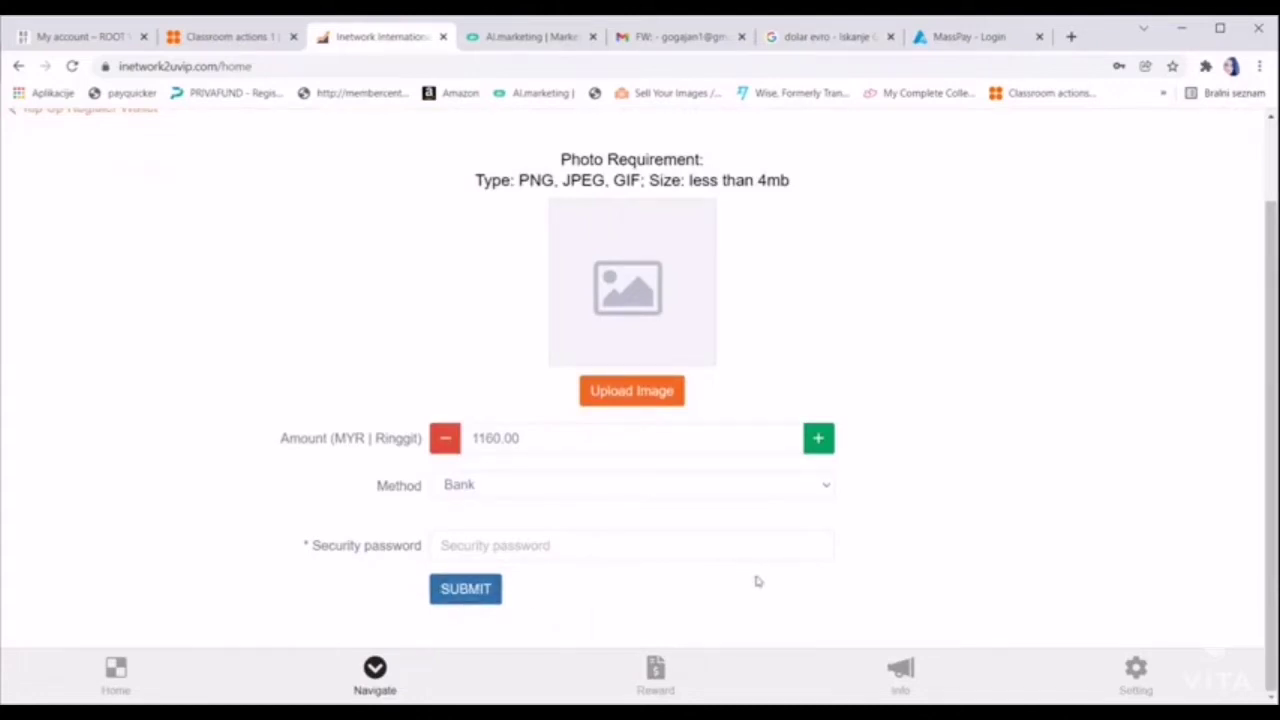
click(374, 672)
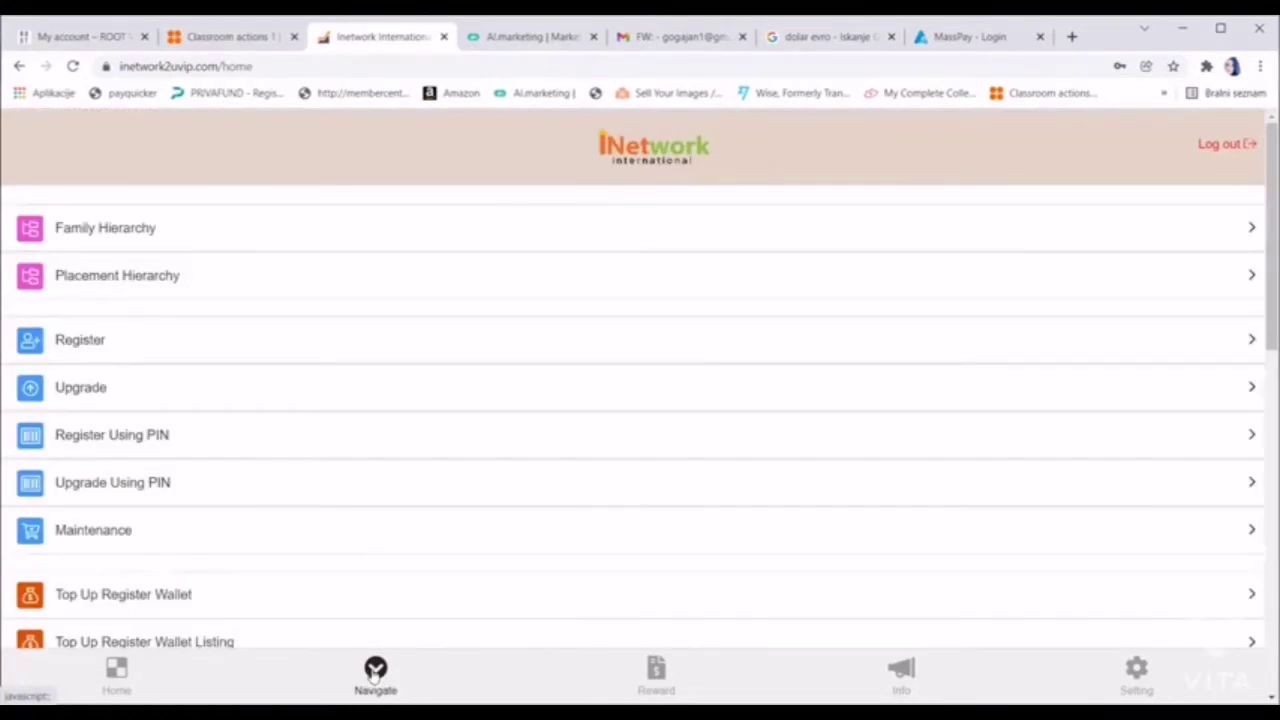
scroll(374, 668, down, 1)
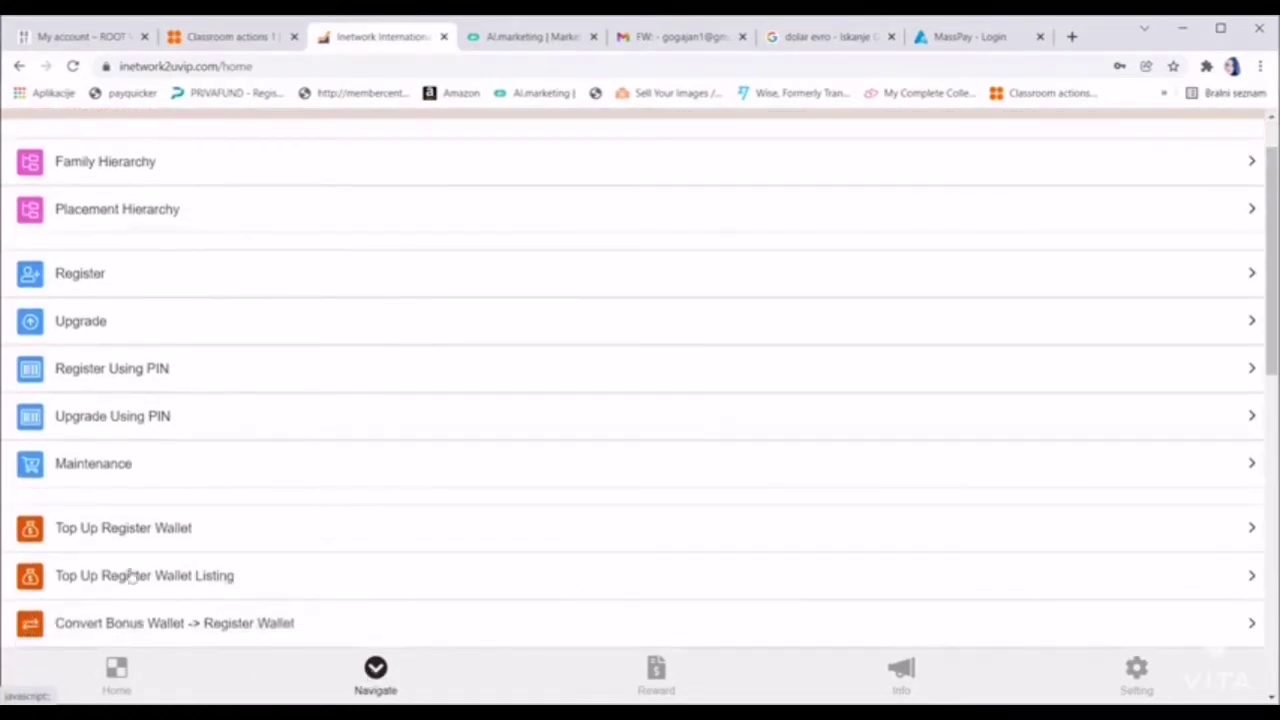
Check the Top Up Register Wallet Listing's two 290.00 bank top-ups, one approved, one rejected
click(130, 576)
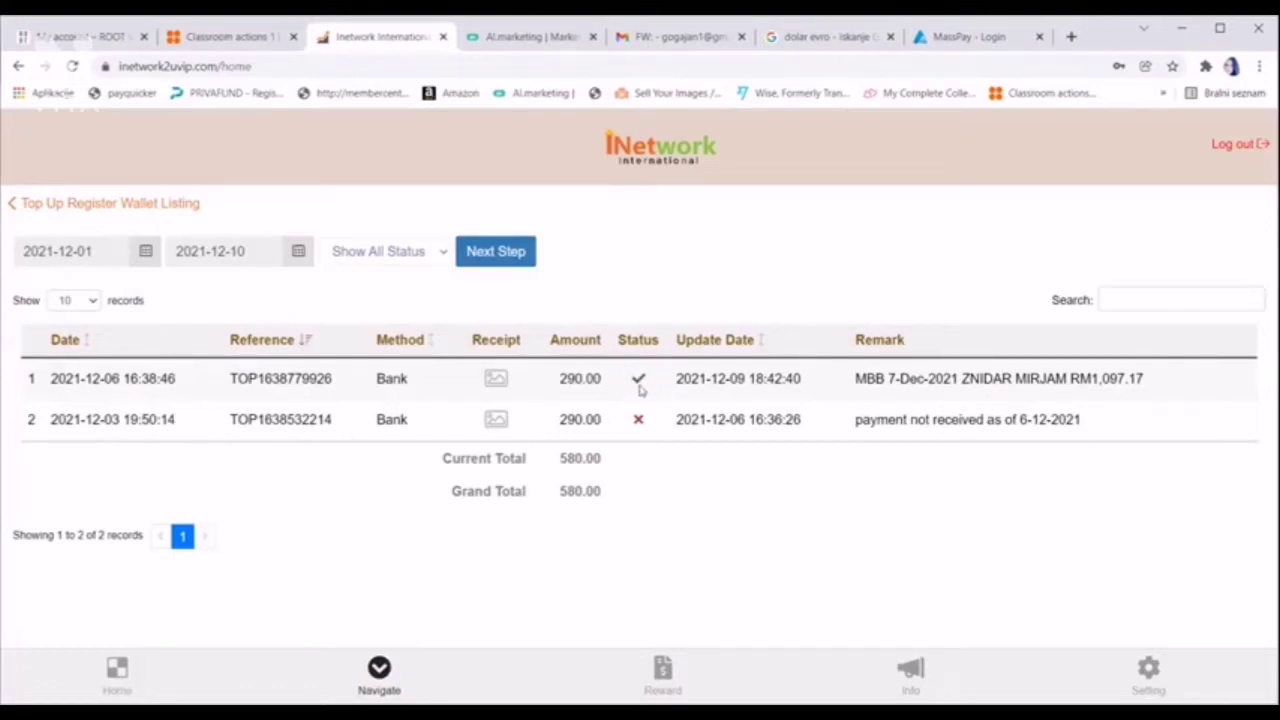
mouse_move(640, 390)
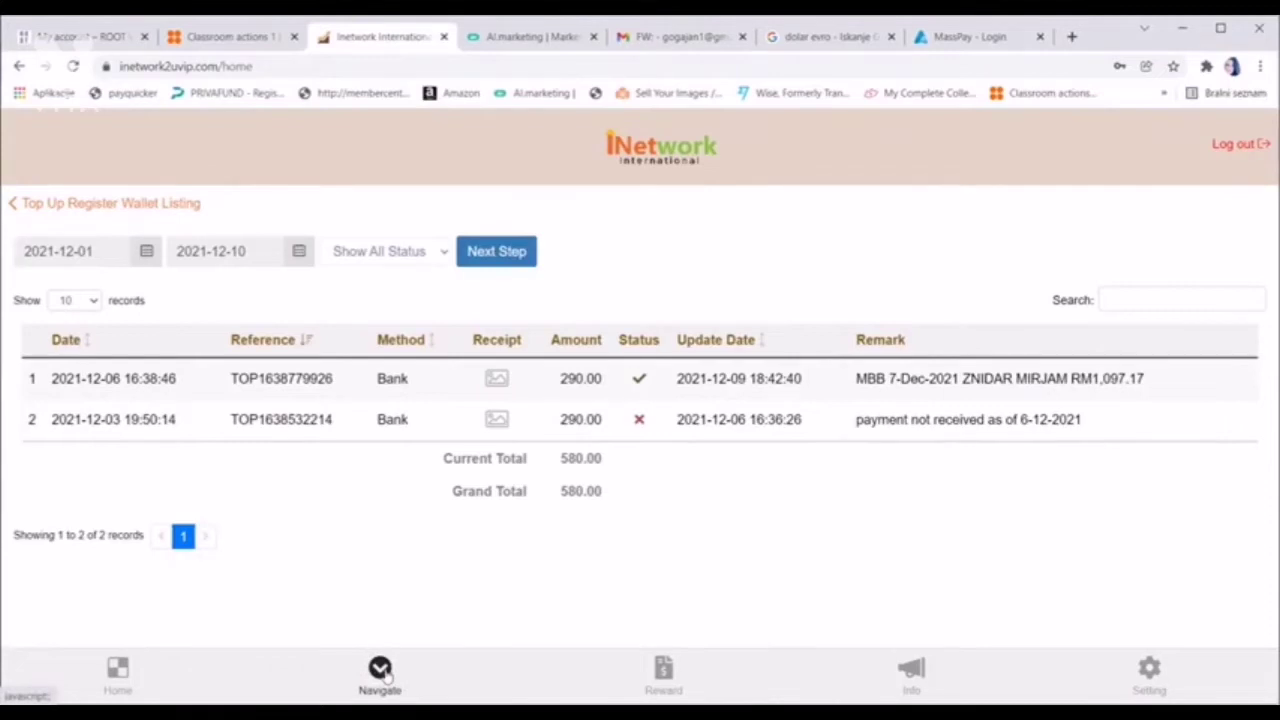
click(381, 672)
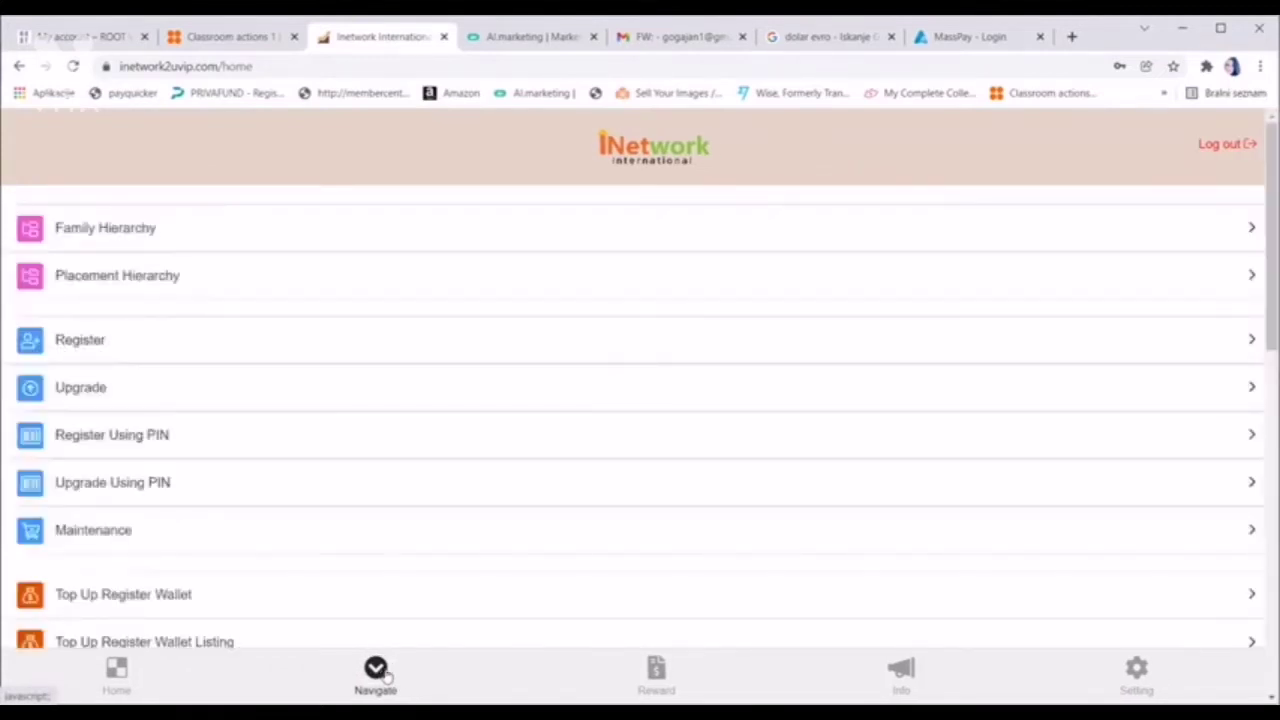
Open Register and choose MALAYSIA as join country with the SILVER [iTeraCare] USD 247.50 package
scroll(551, 512, down, 1)
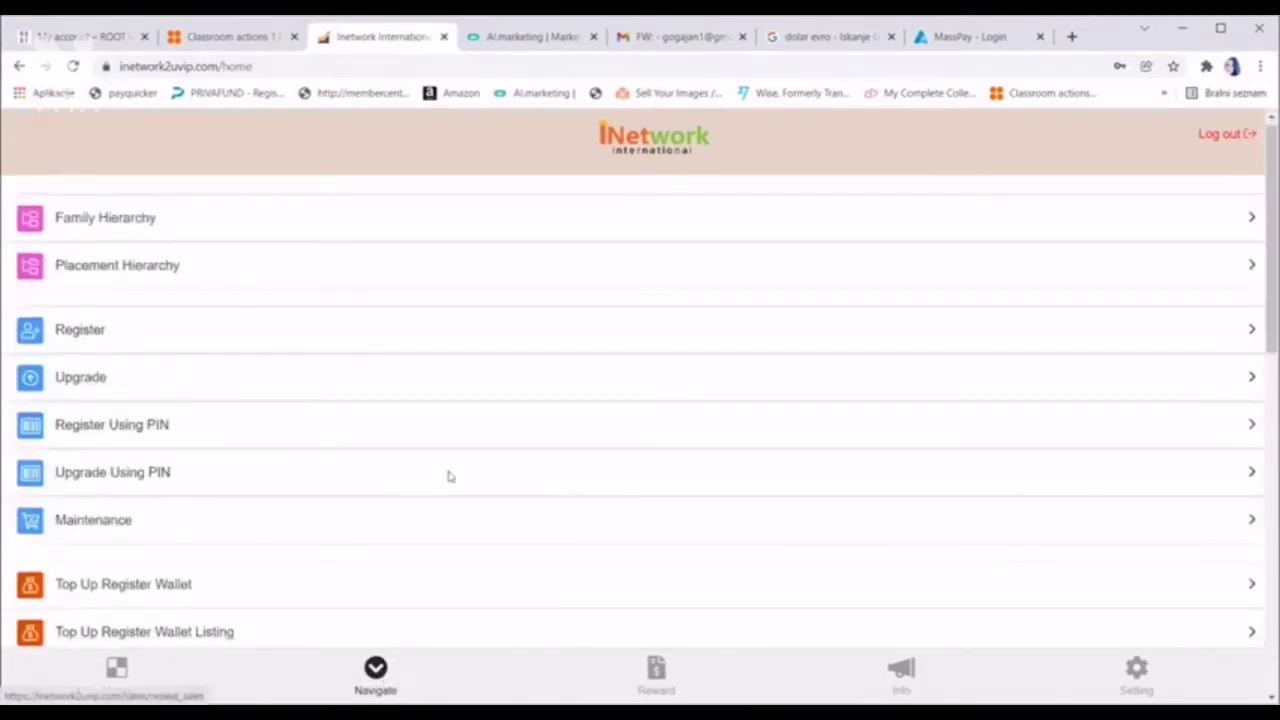
click(80, 332)
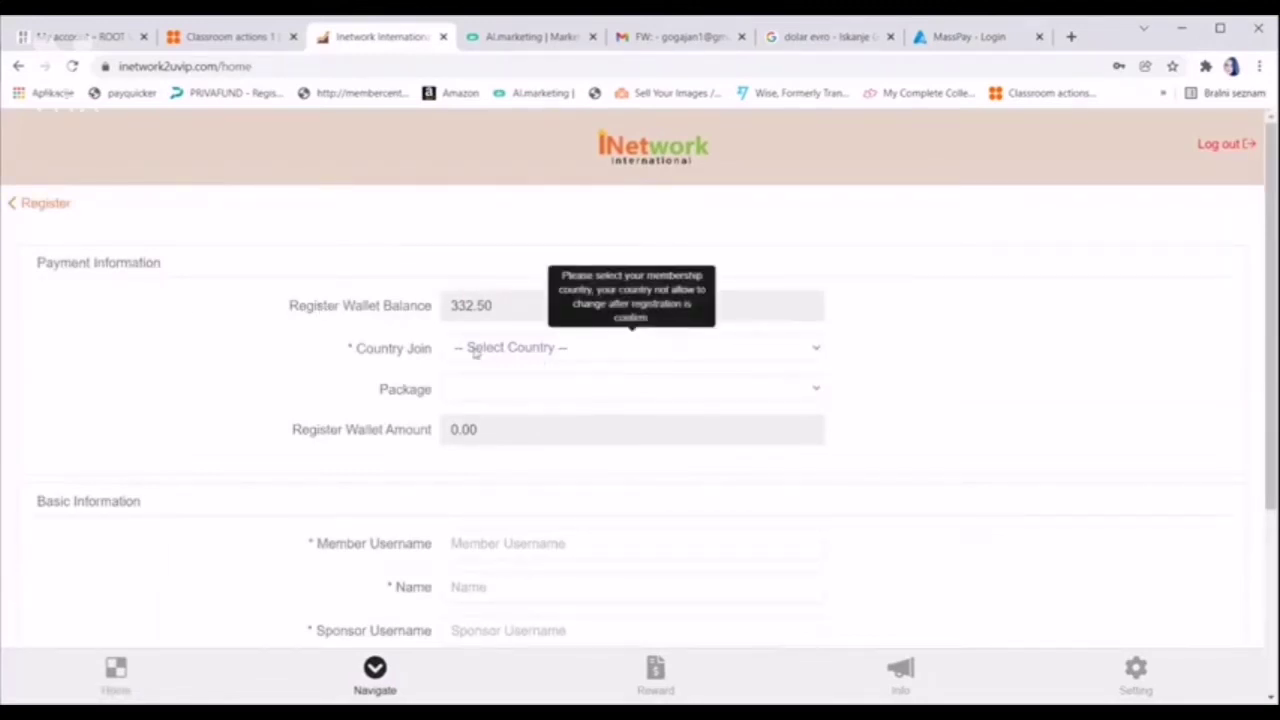
click(814, 352)
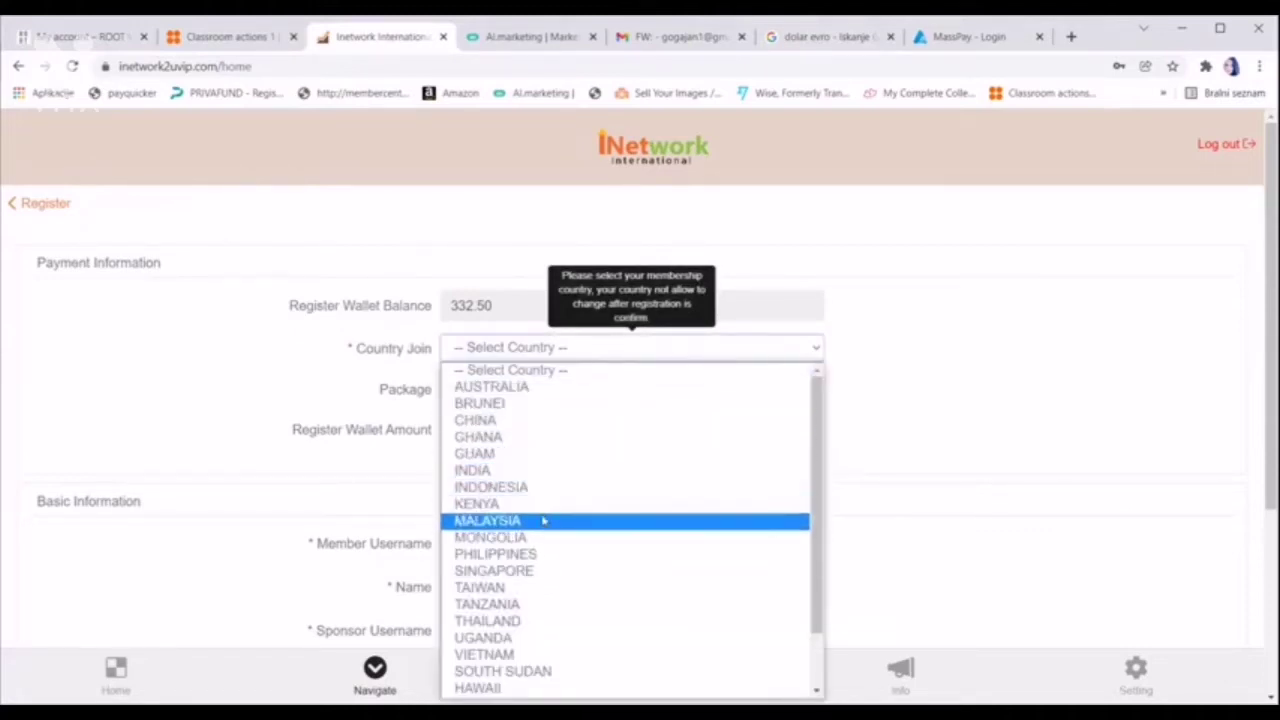
click(543, 521)
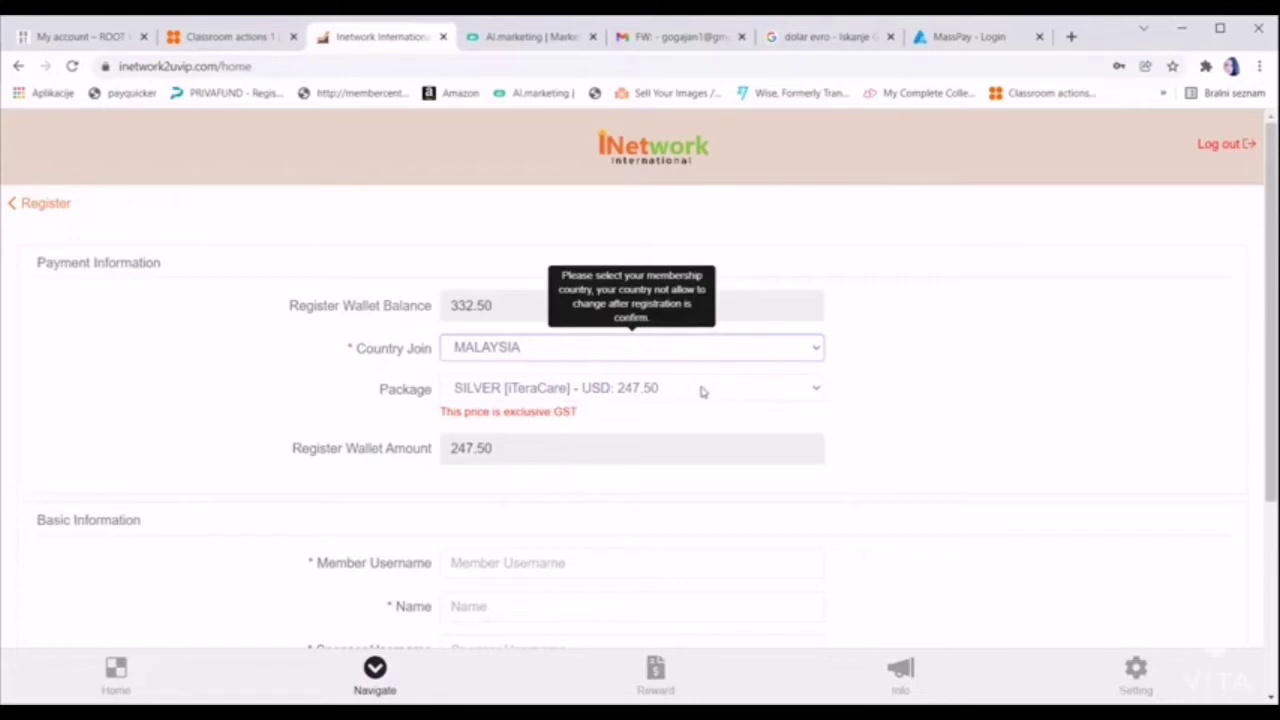
click(815, 392)
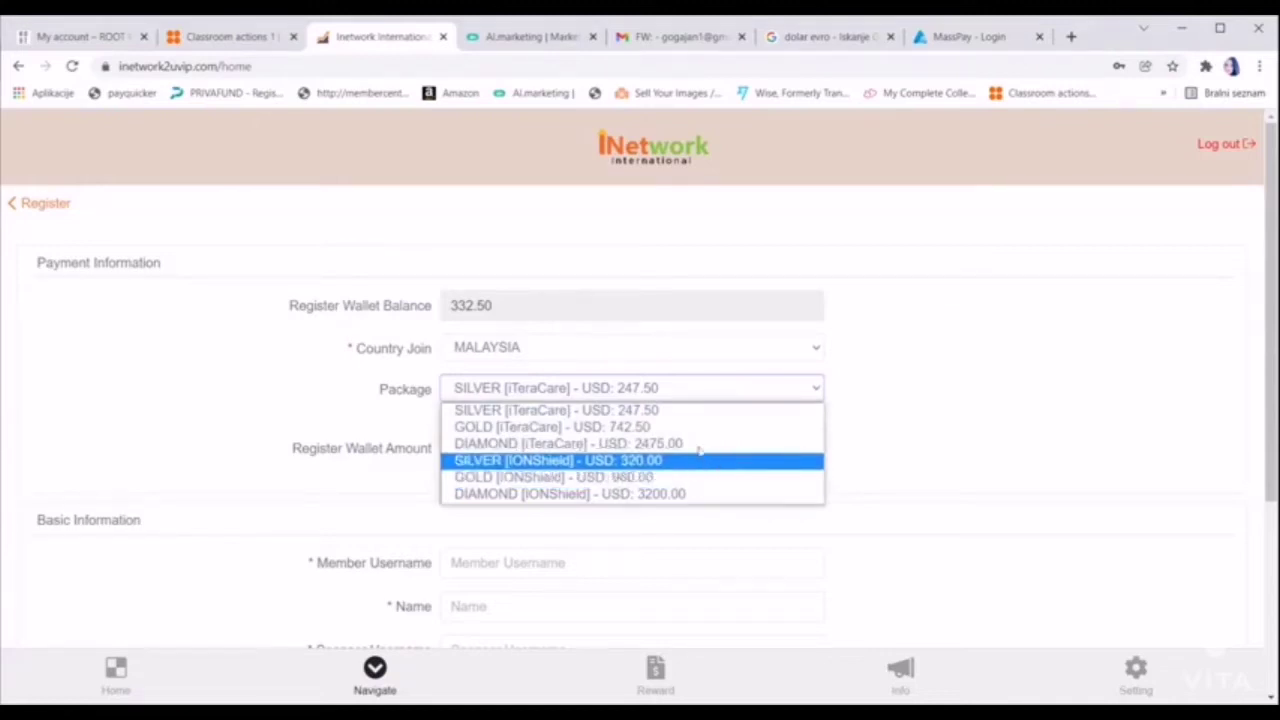
click(916, 395)
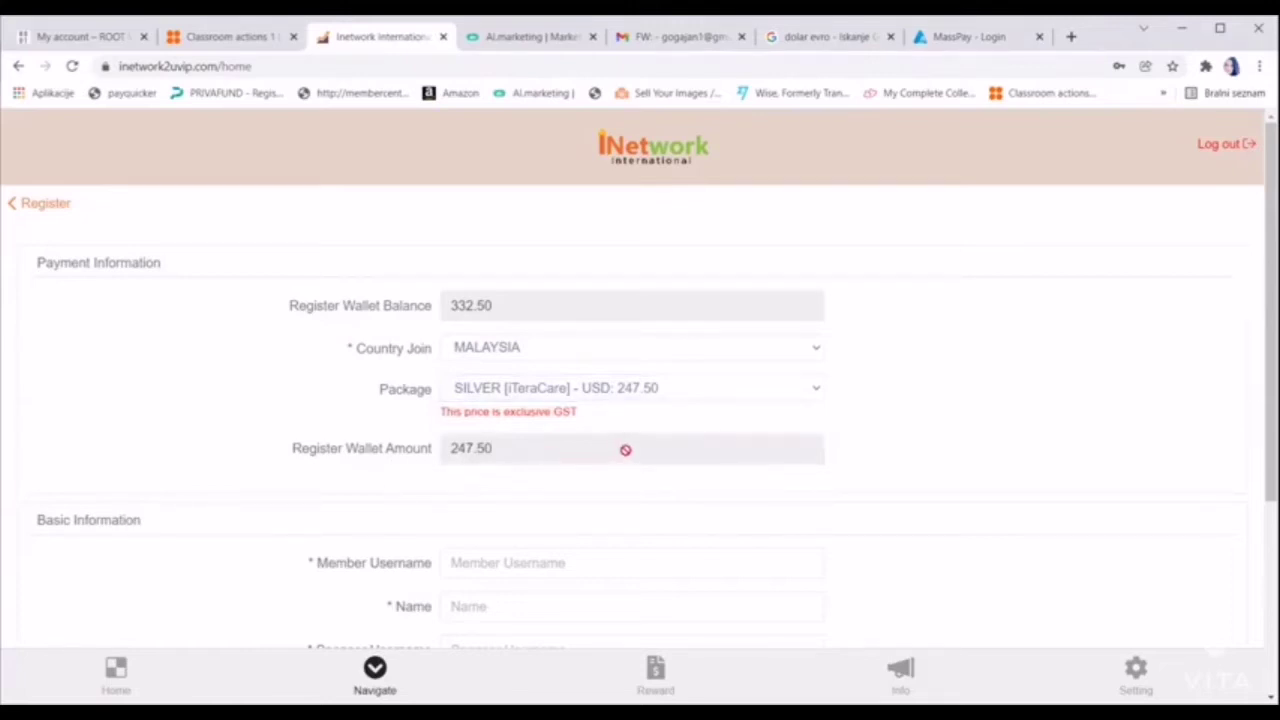
scroll(625, 450, down, 3)
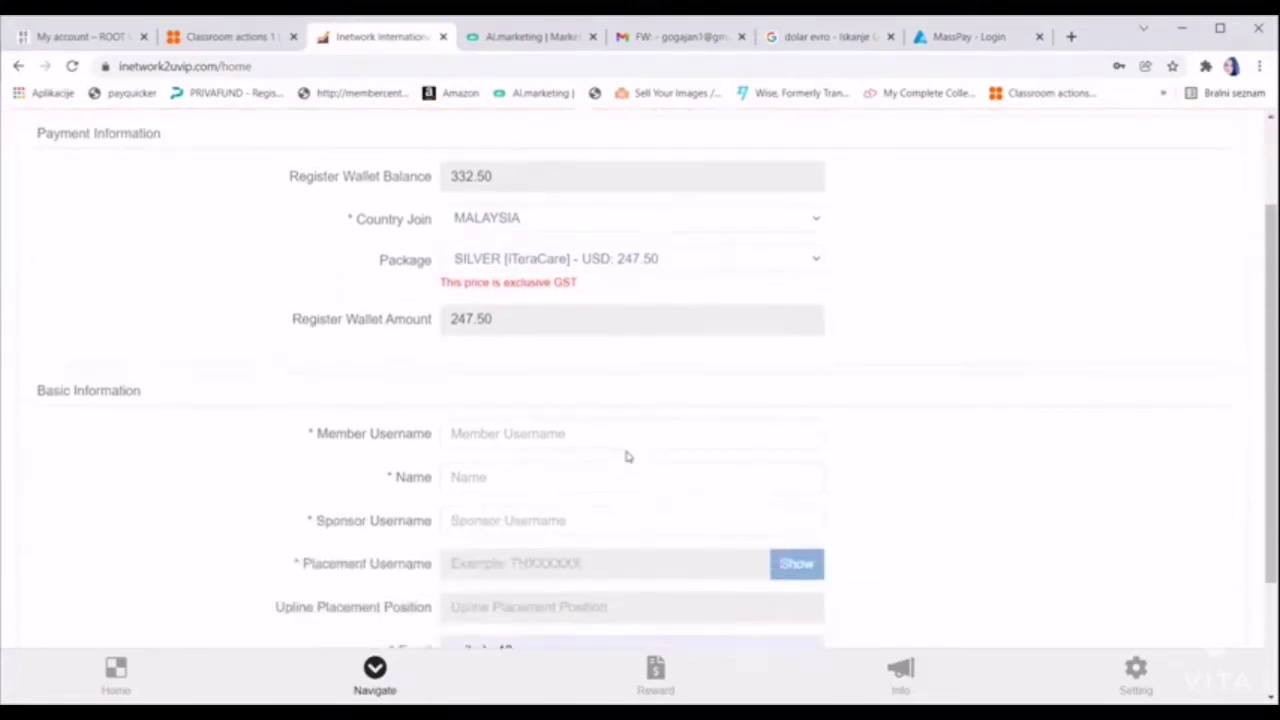
Enter the new member's username and full name
click(494, 347)
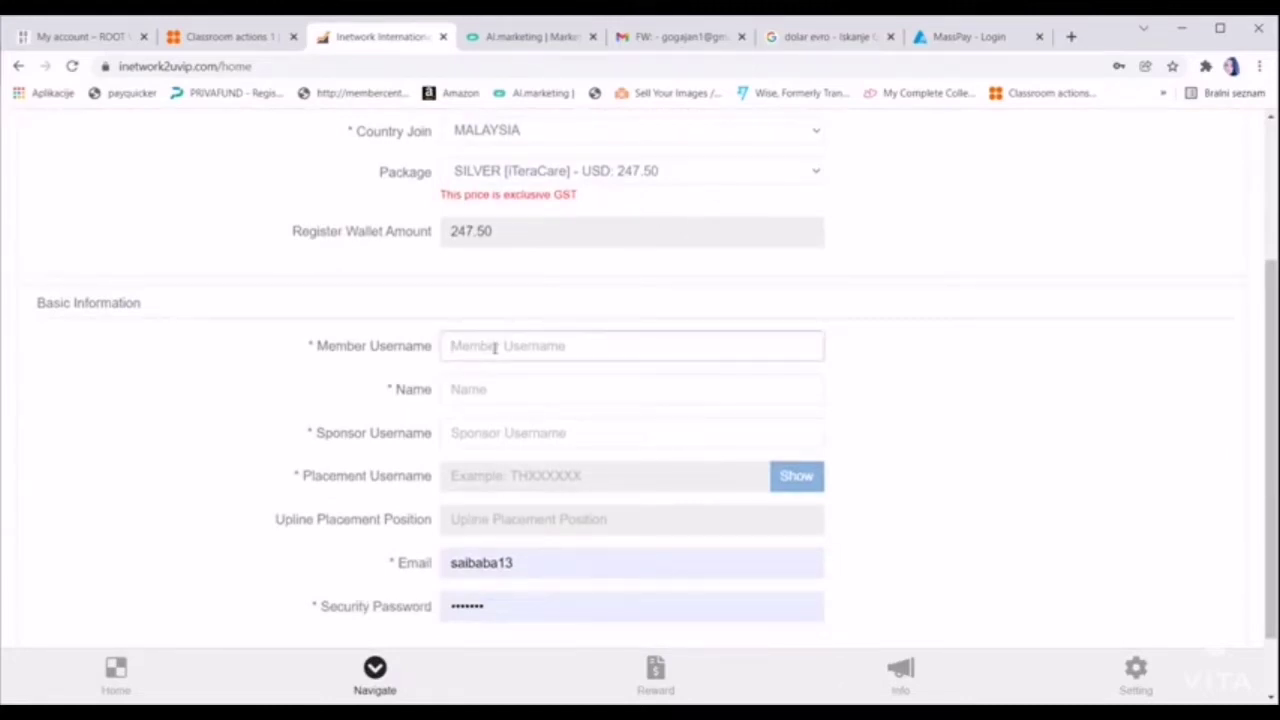
text(sera)
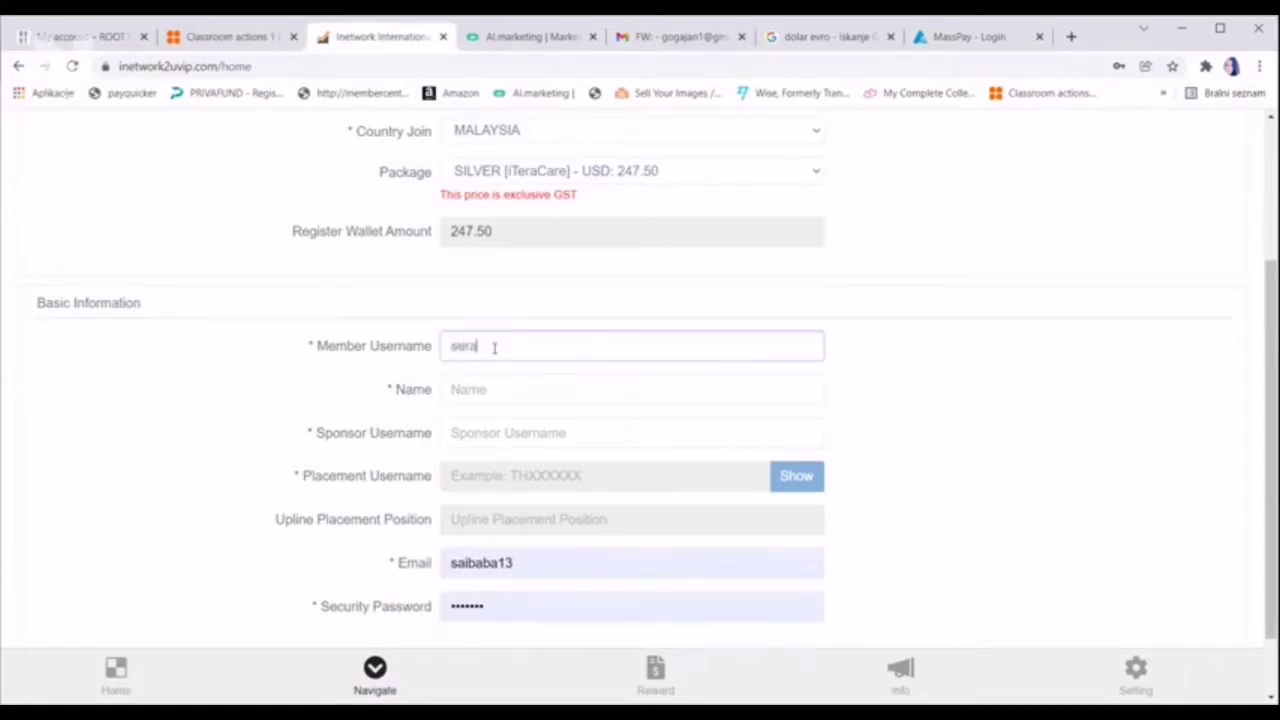
text(iina)
click(511, 391)
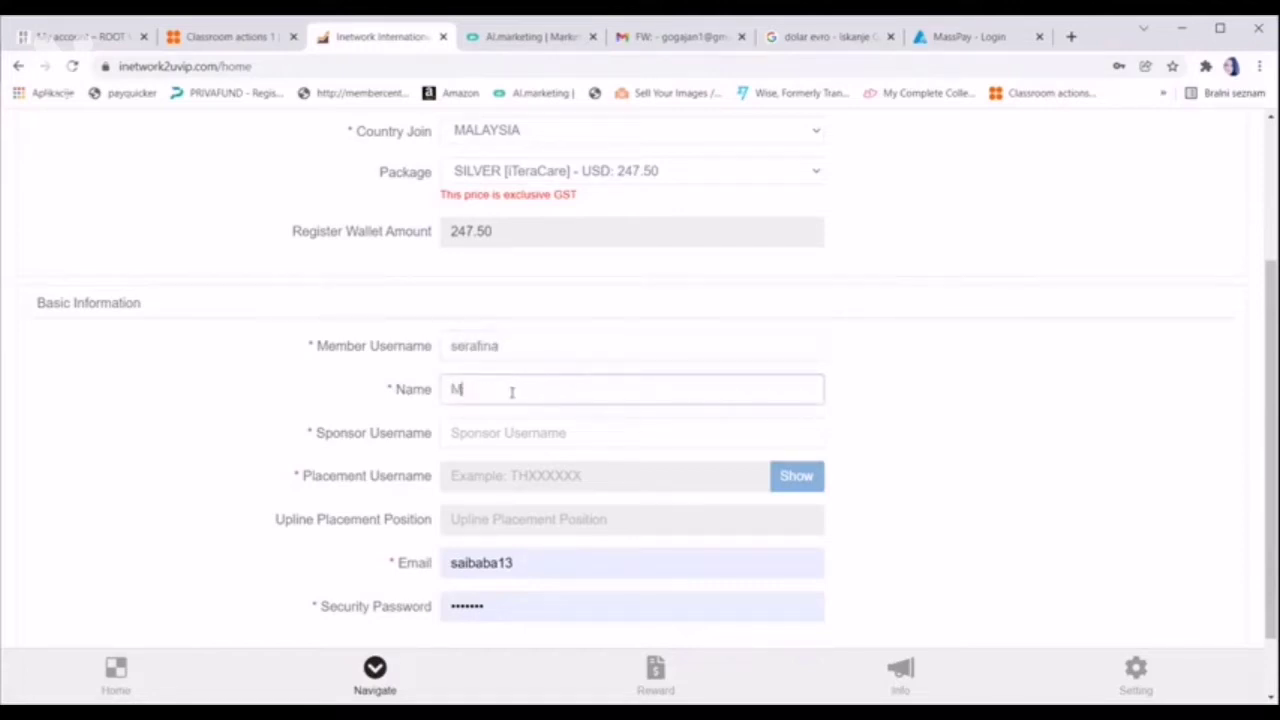
Enter and verify the sponsor's username, then view the sponsor's placement tree
click(582, 433)
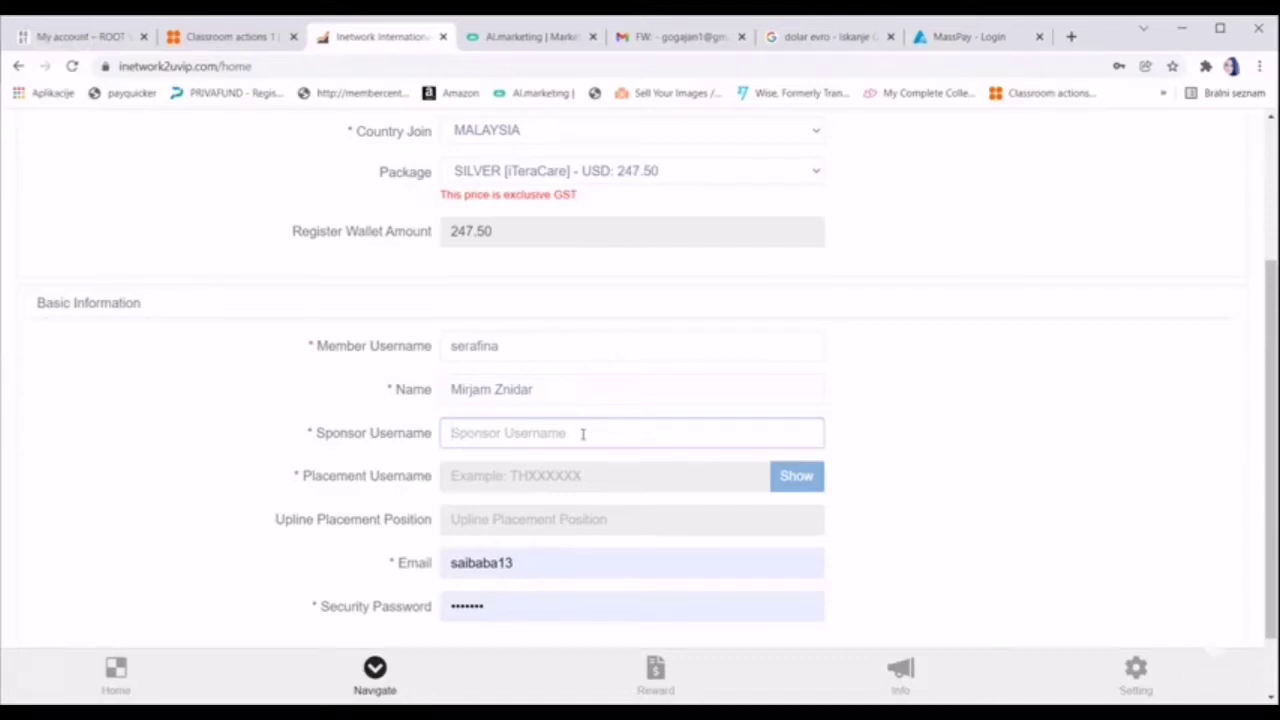
text(saibaba13)
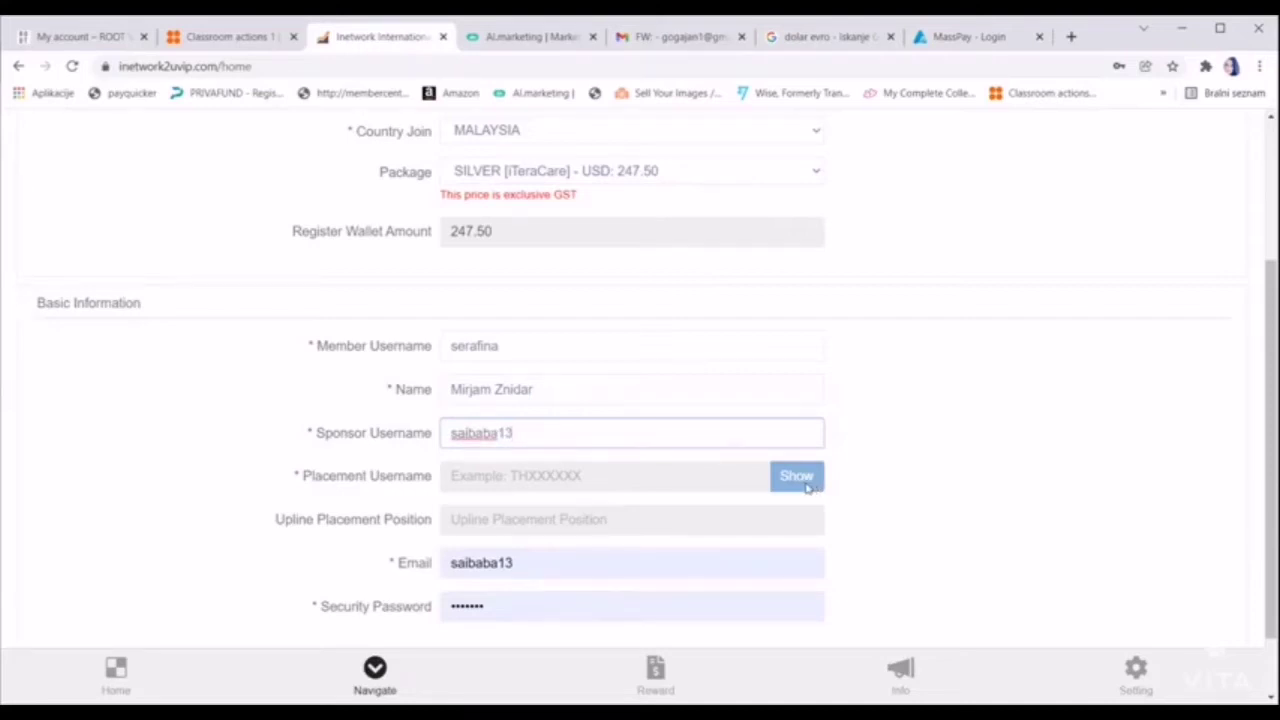
click(806, 487)
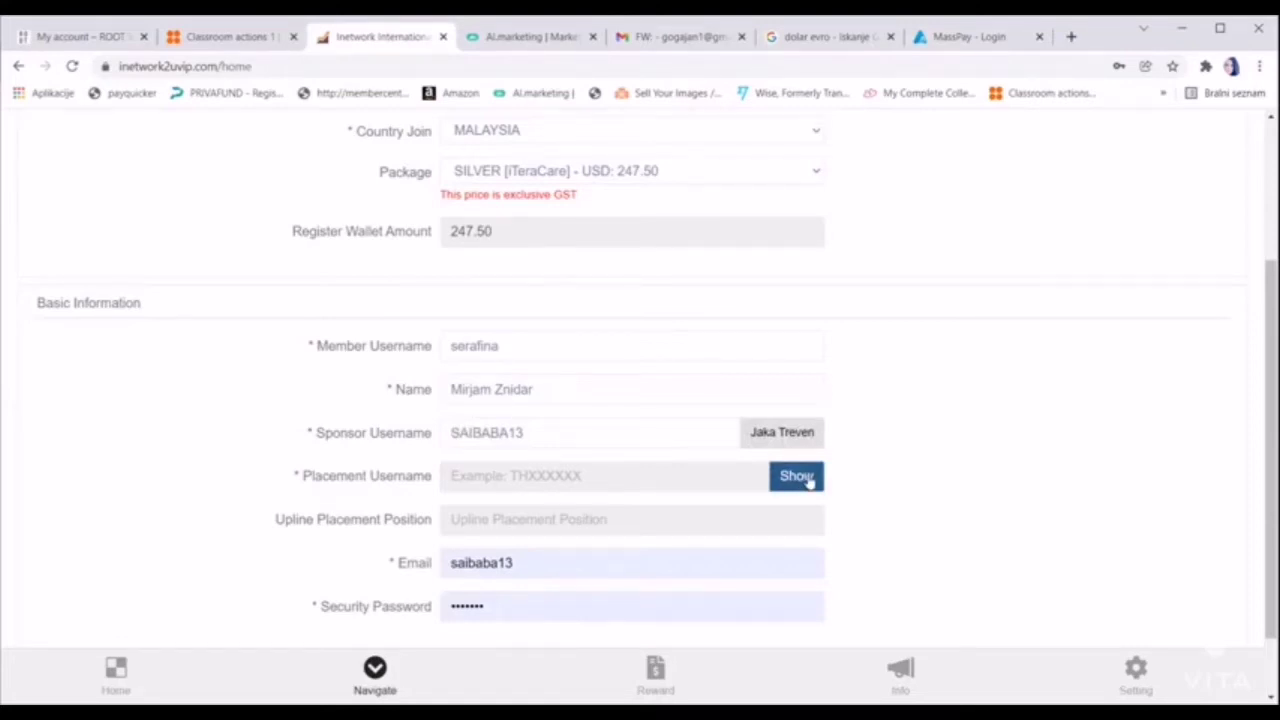
click(808, 478)
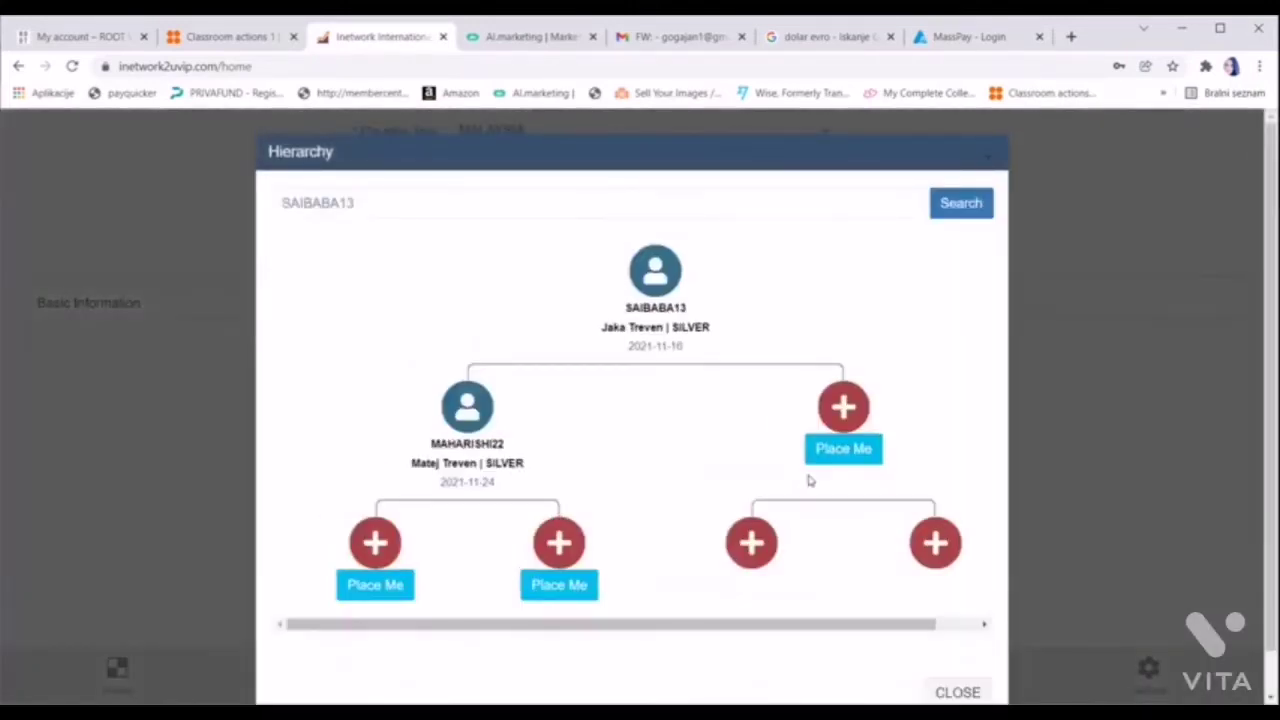
Choose the sponsor's open right-hand Place Me slot so the upline position reads Right
click(850, 450)
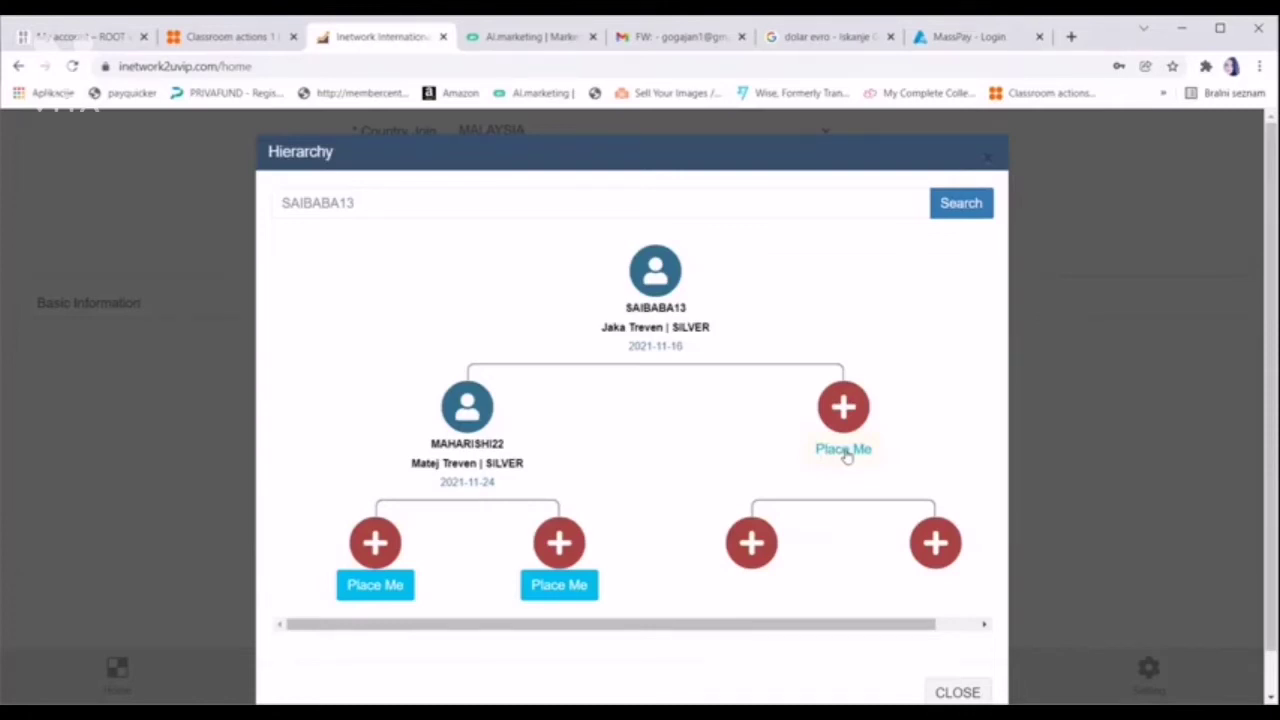
click(845, 451)
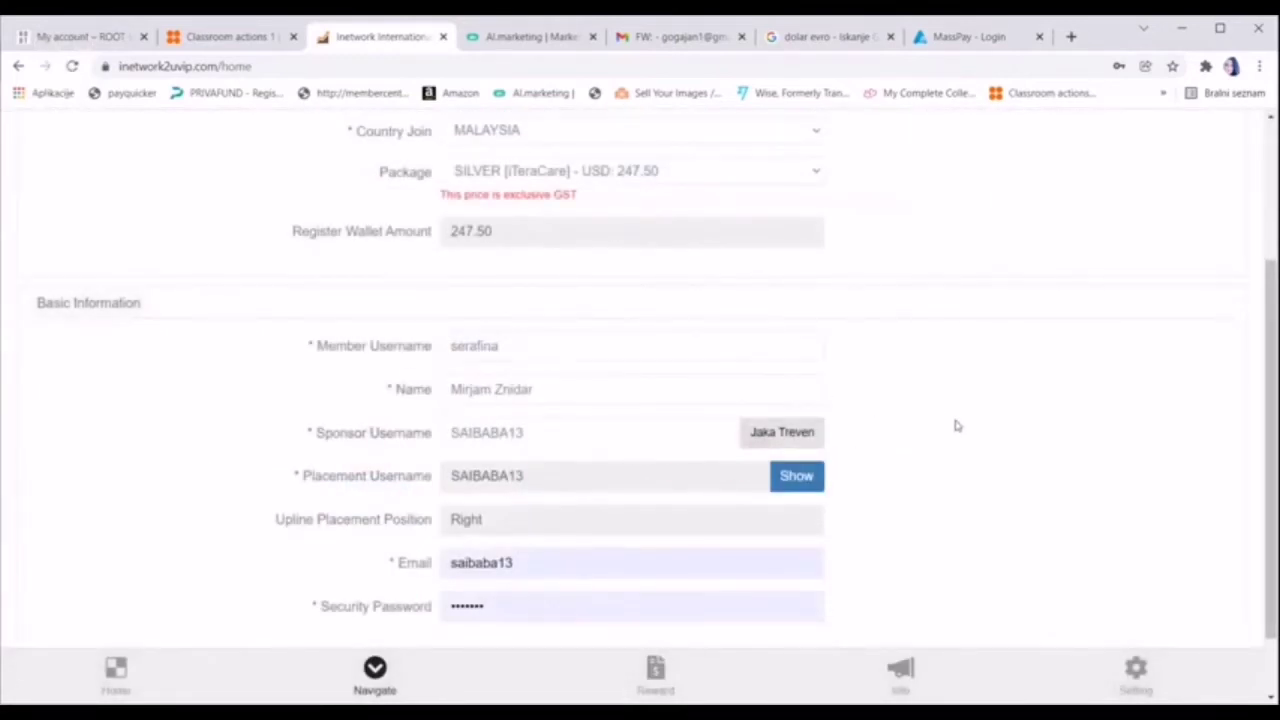
scroll(953, 420, down, 1)
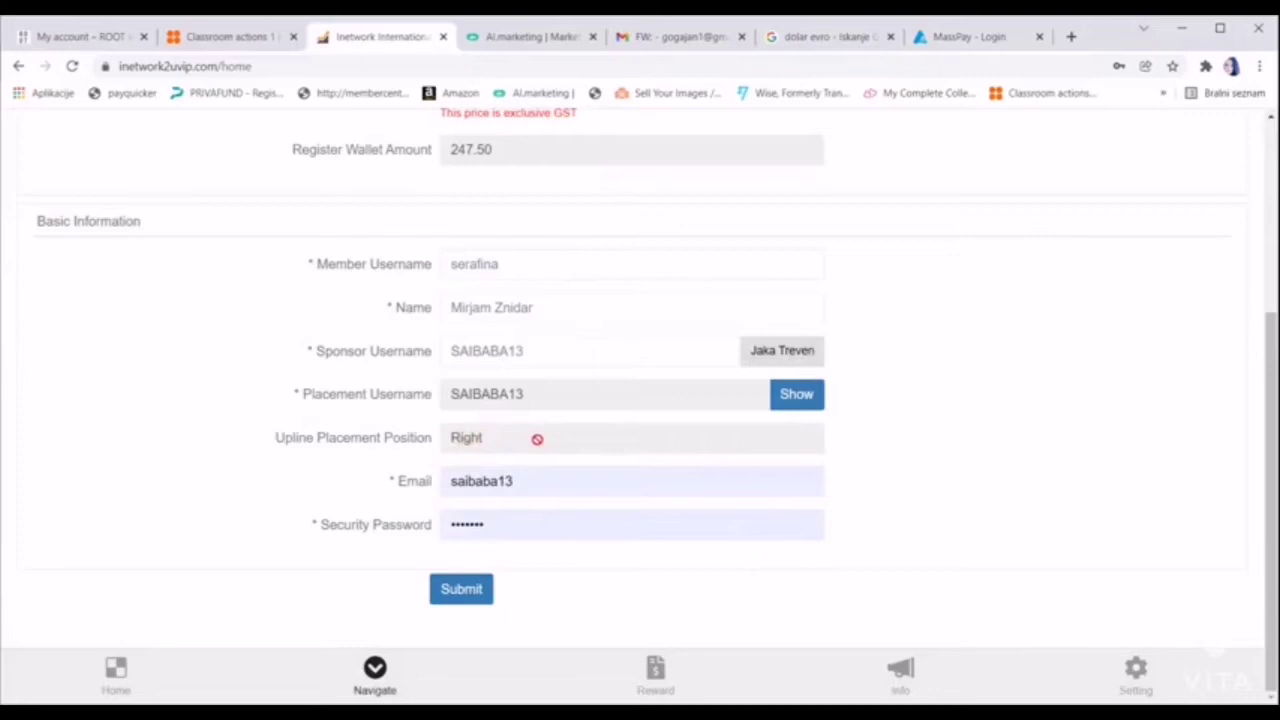
Enter the member's e-mail address and clear the autofilled security password
click(540, 481)
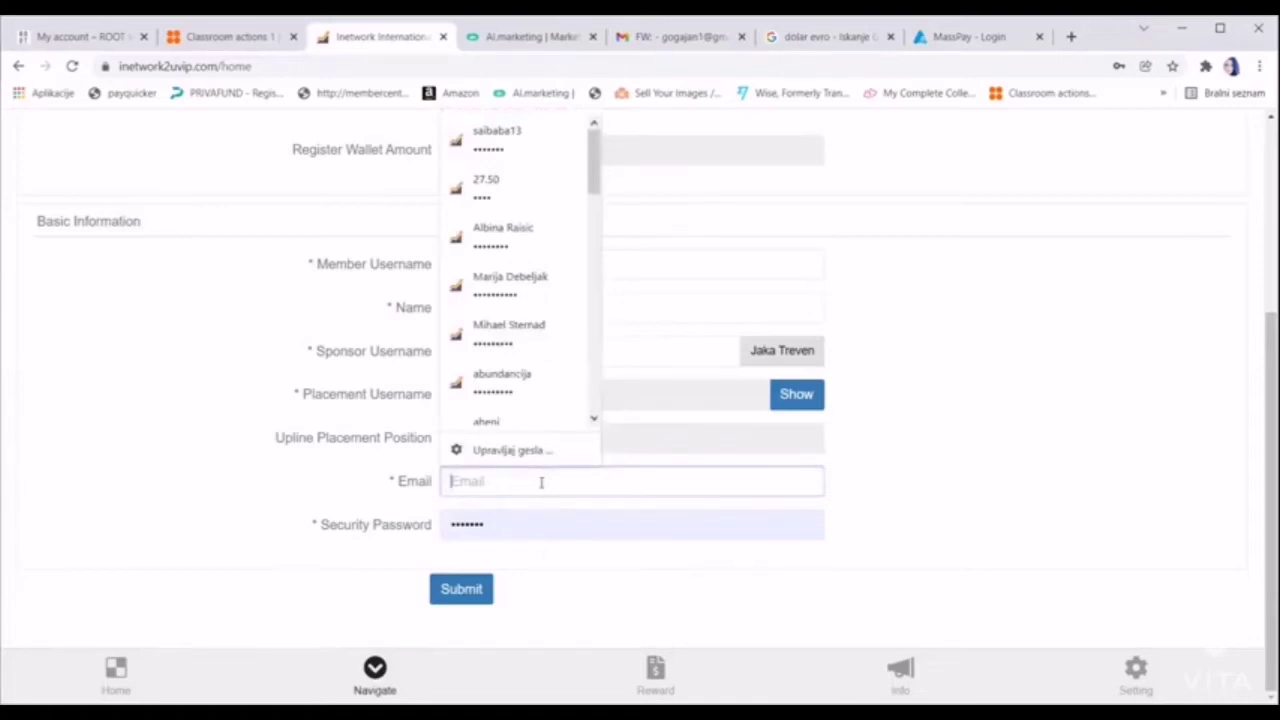
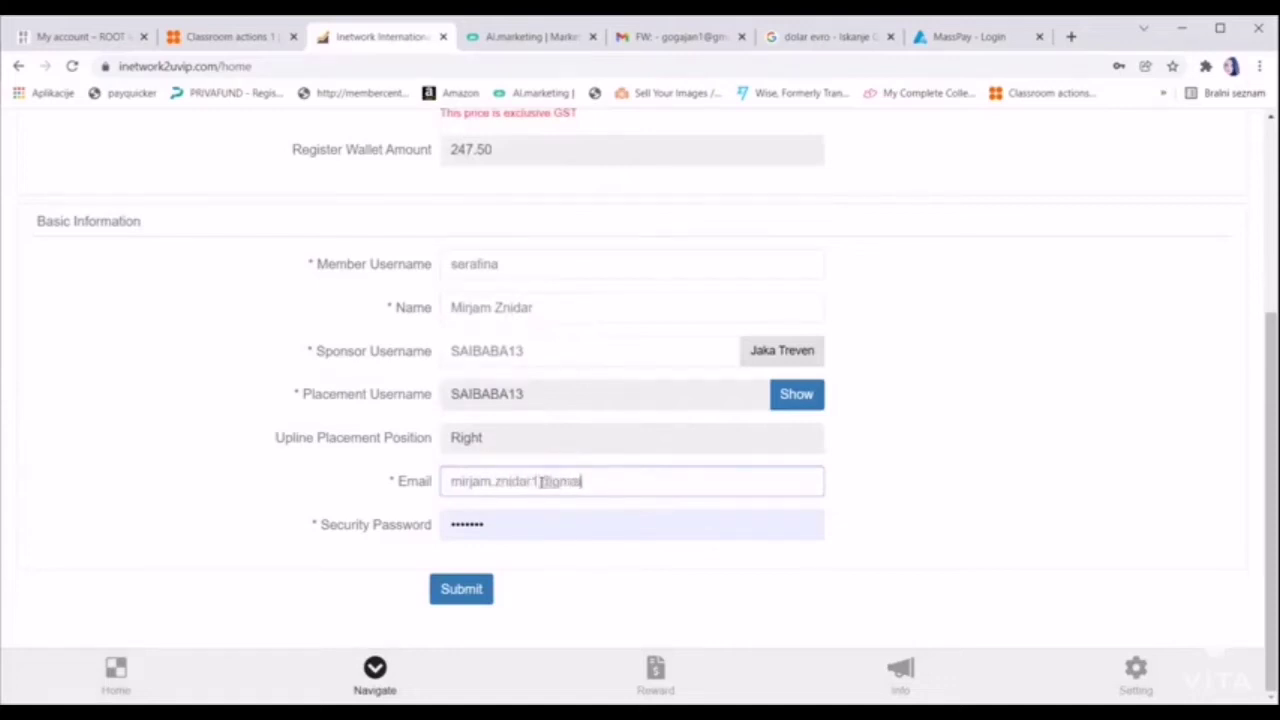
click(527, 514)
key(ctrl+a)
key(BackSpace)
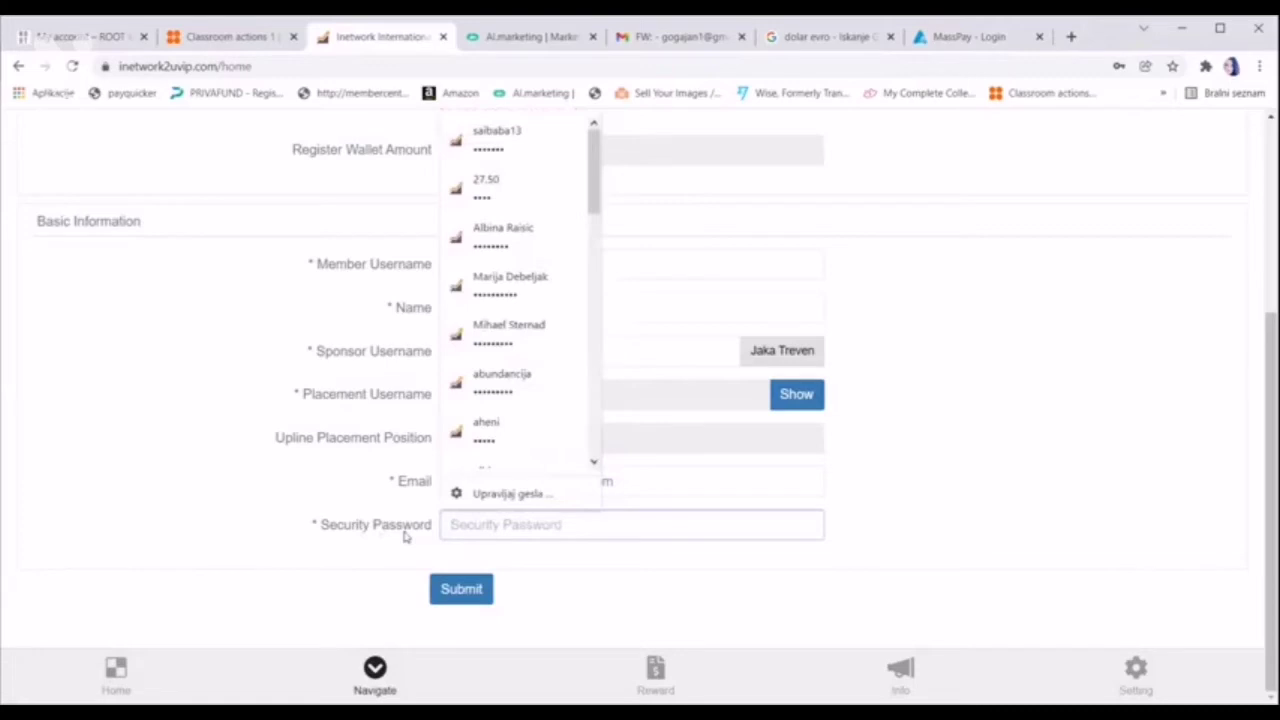
click(975, 437)
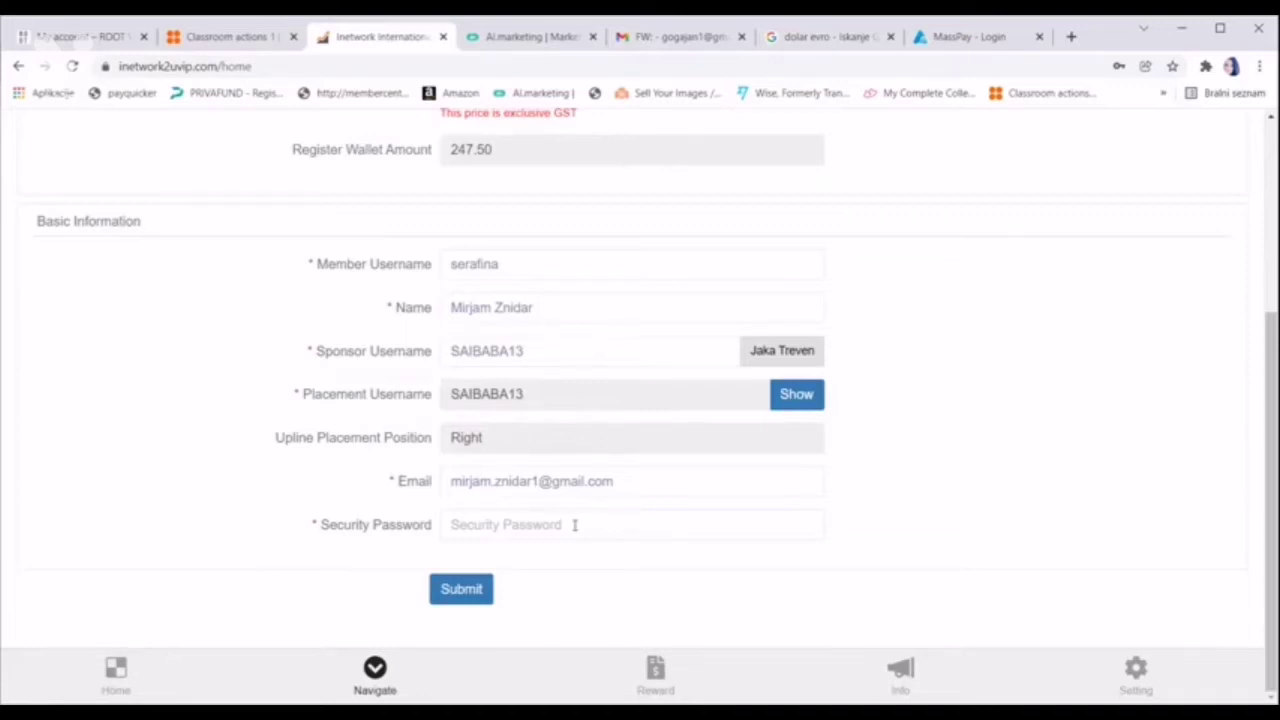
Type the security password and submit the registration form
click(575, 524)
text(••••)
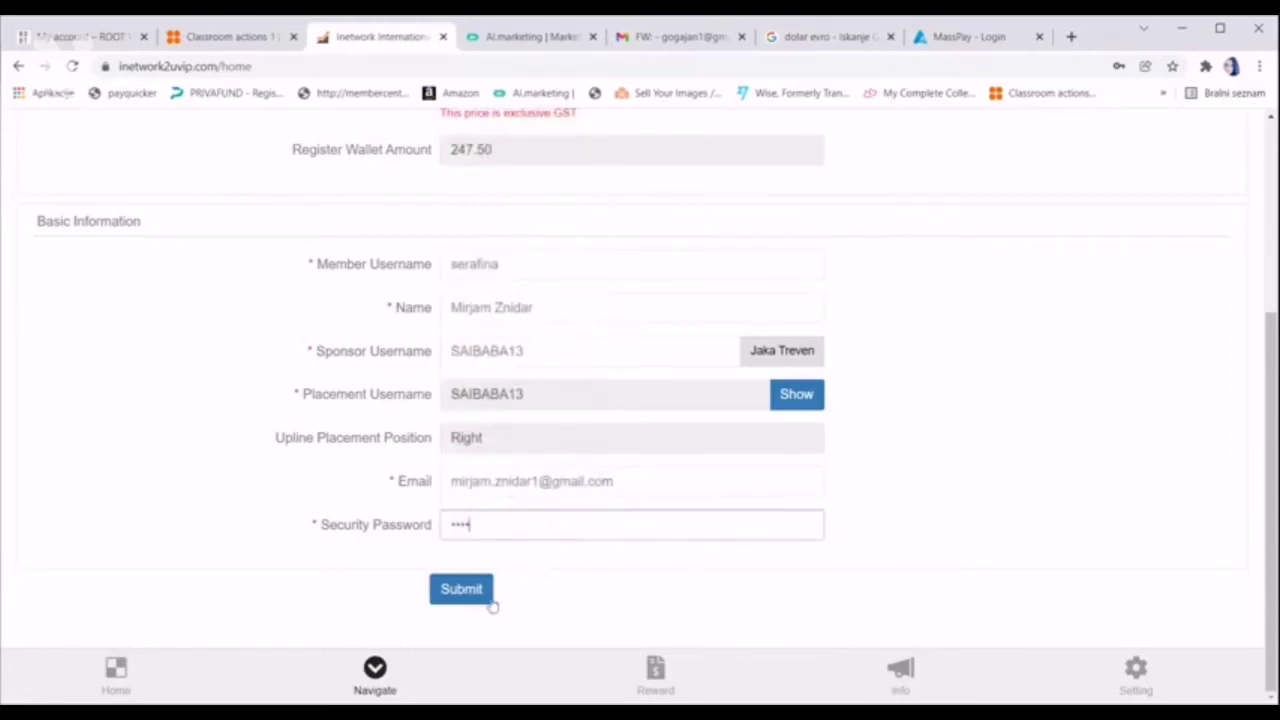
click(462, 592)
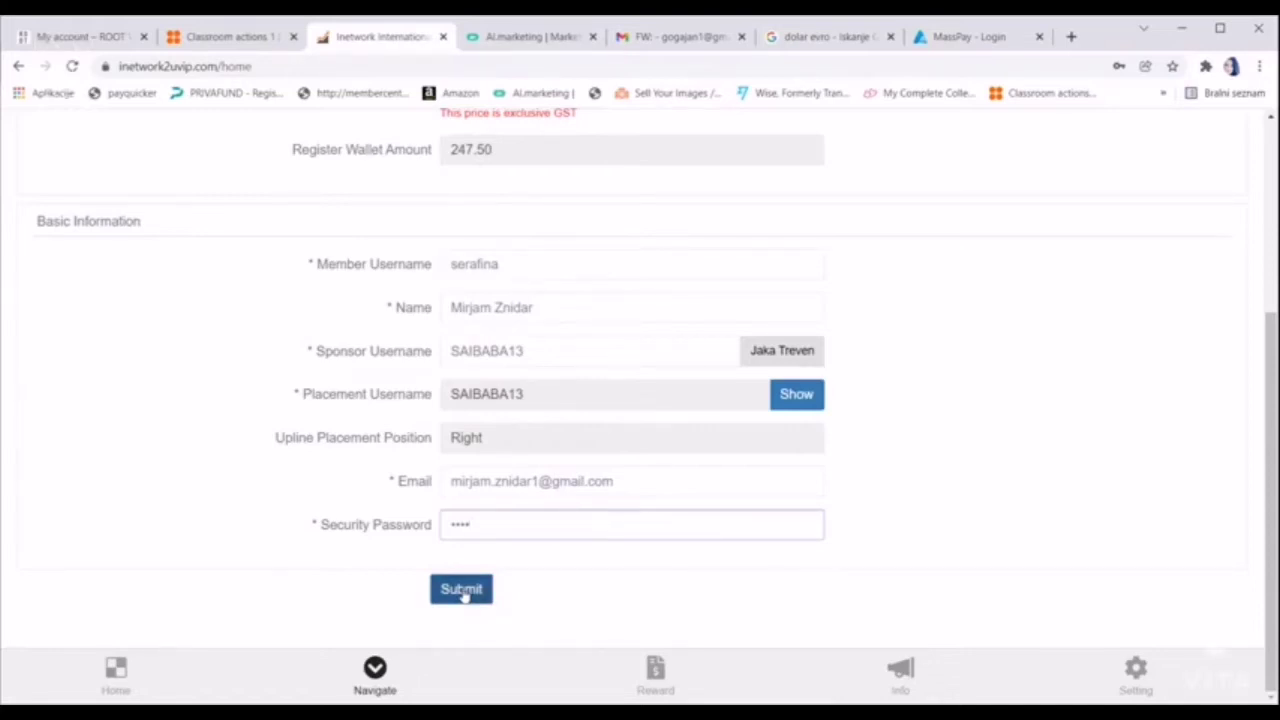
click(462, 590)
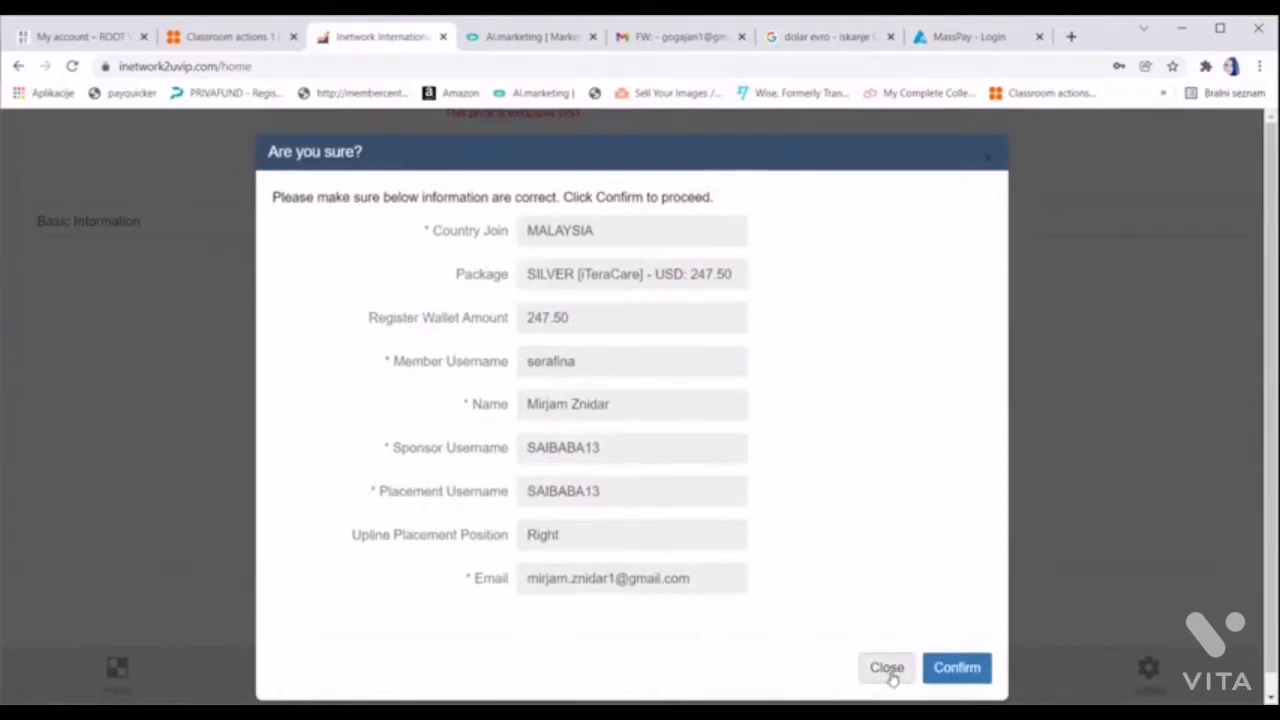
Review the 'Are you sure?' summary of the SILVER iTeraCare registration and confirm it
click(957, 669)
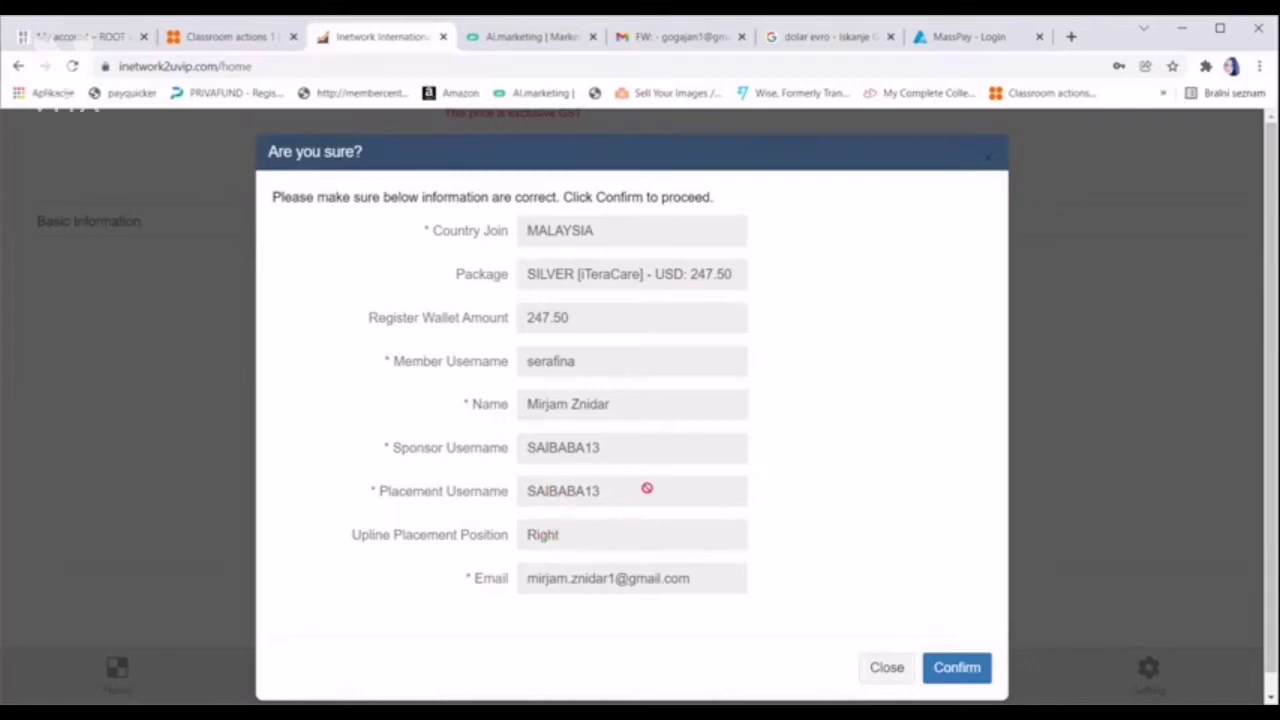
click(967, 670)
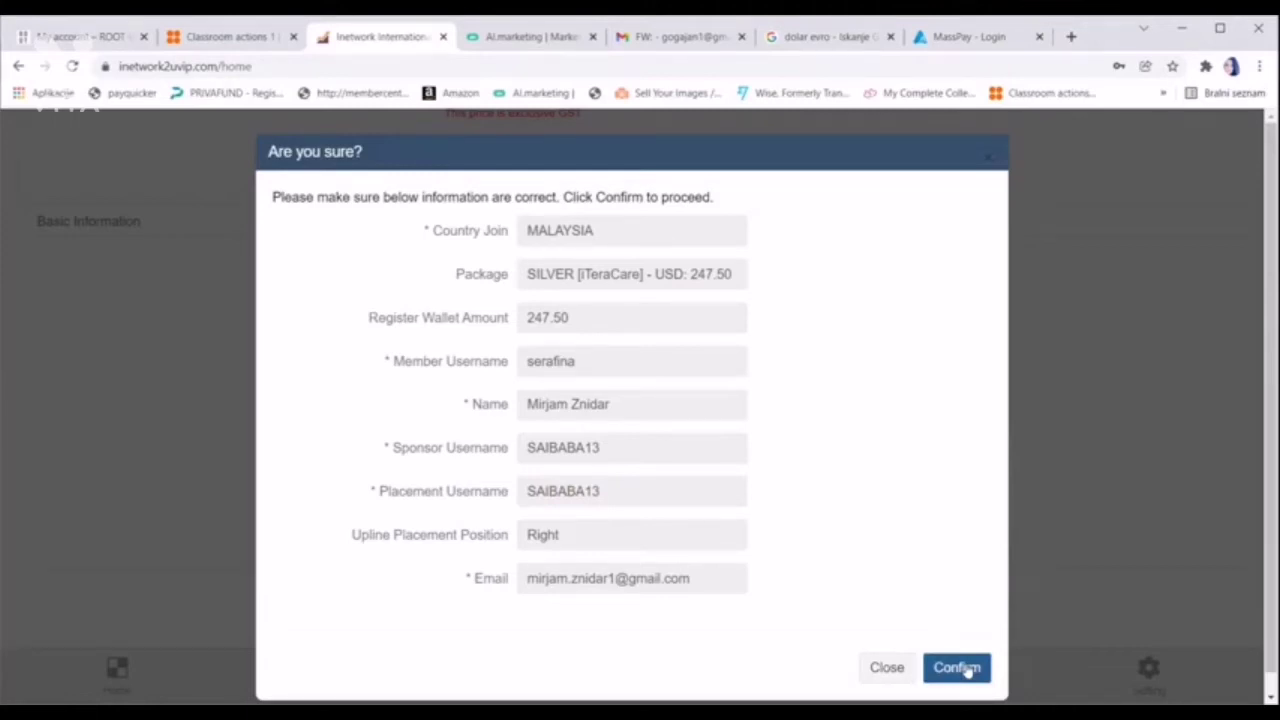
click(957, 668)
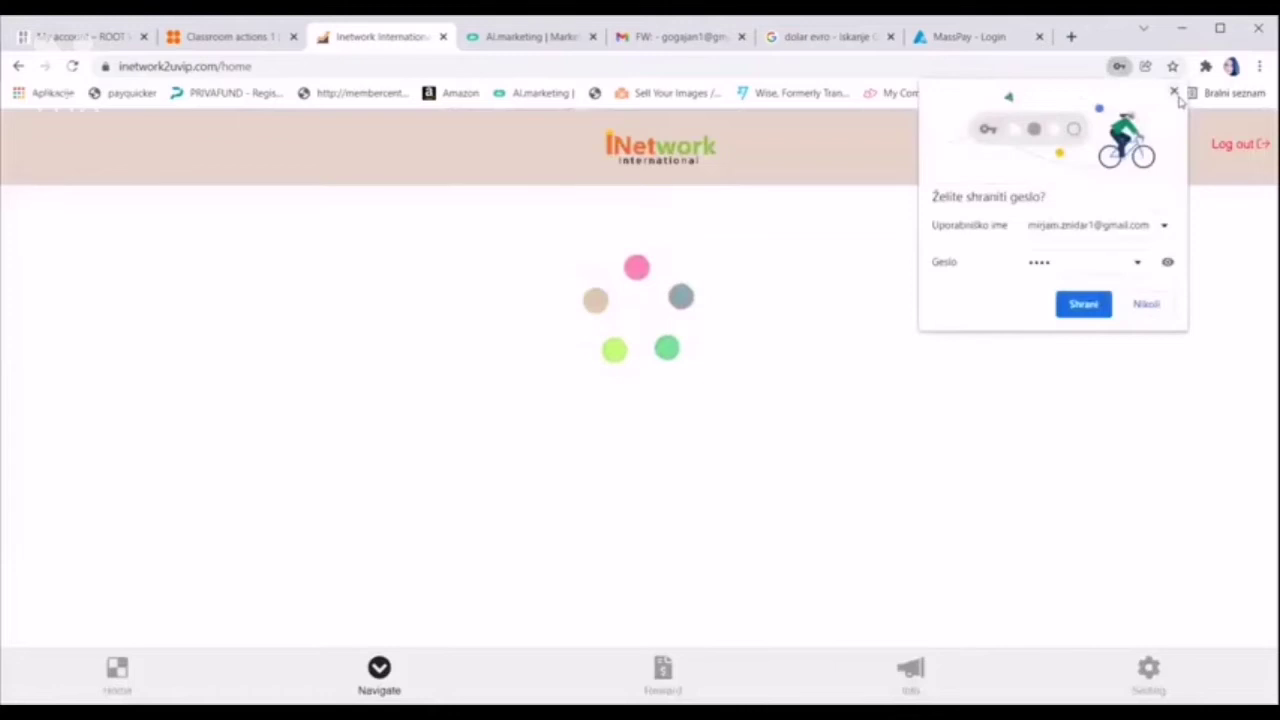
Dismiss Chrome's save-password popup and log out of the current account
click(1174, 92)
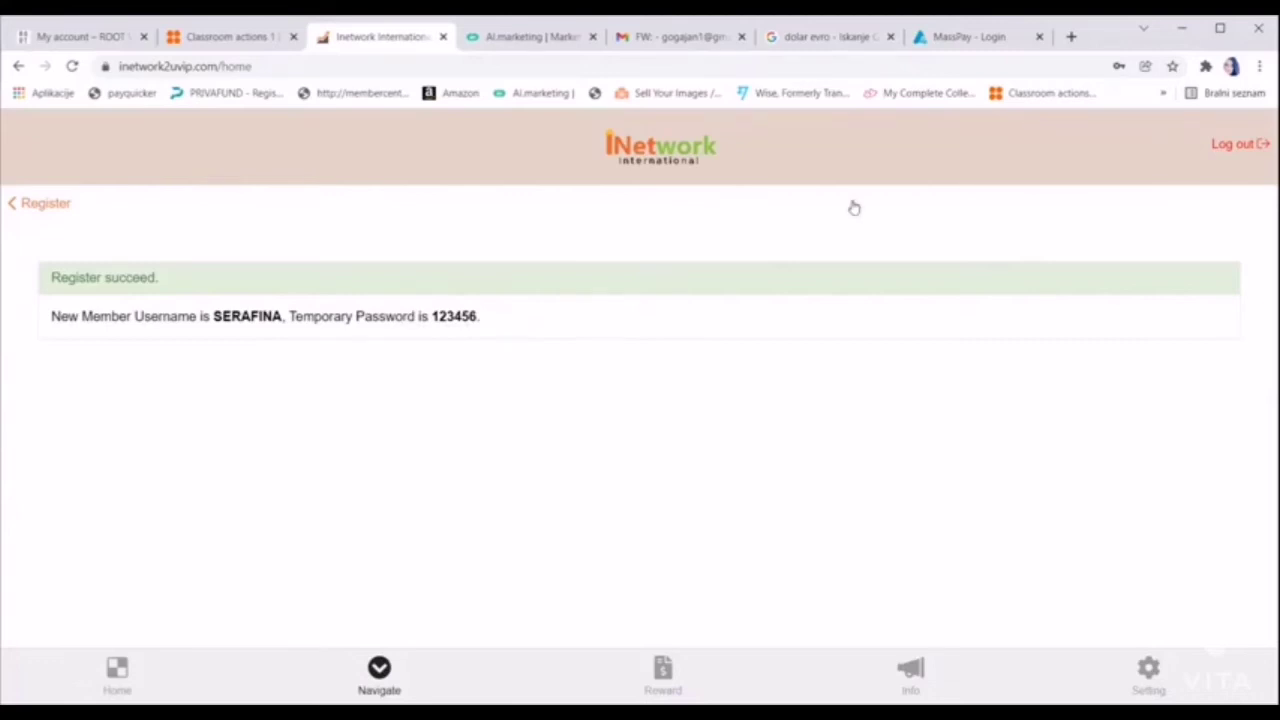
click(1253, 146)
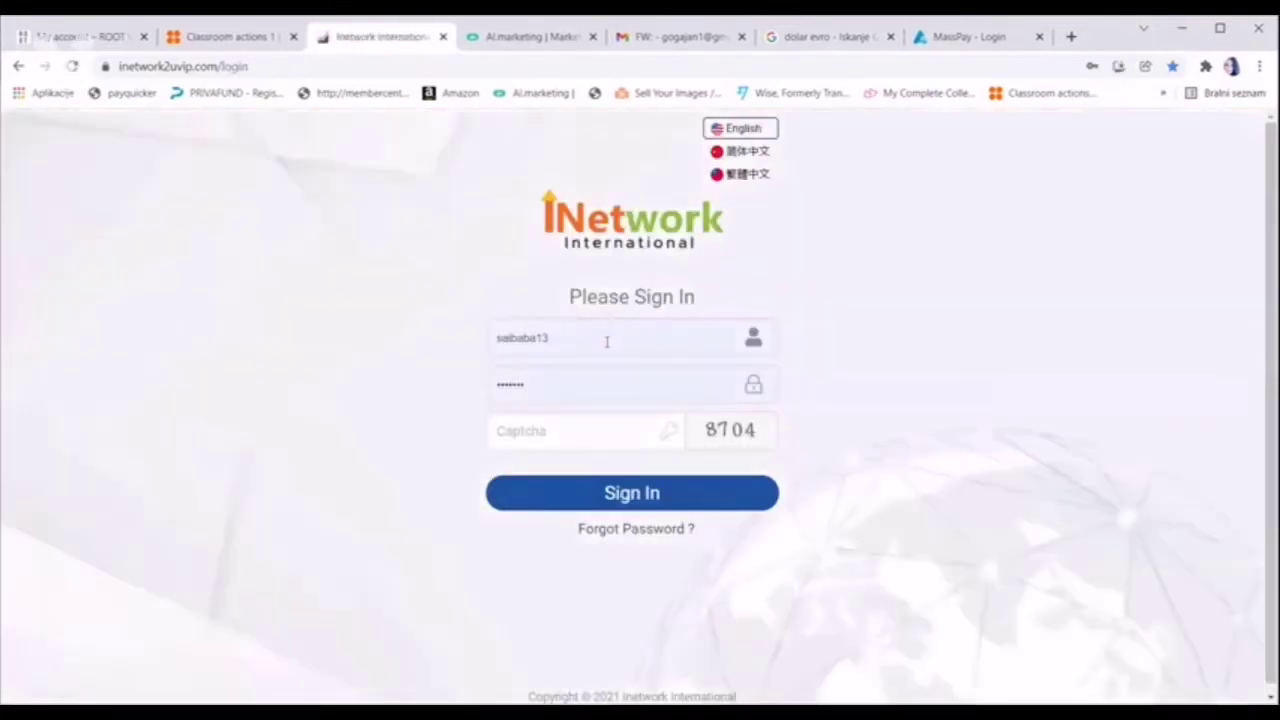
Sign in with the new member's username, temporary password and the displayed captcha
click(608, 338)
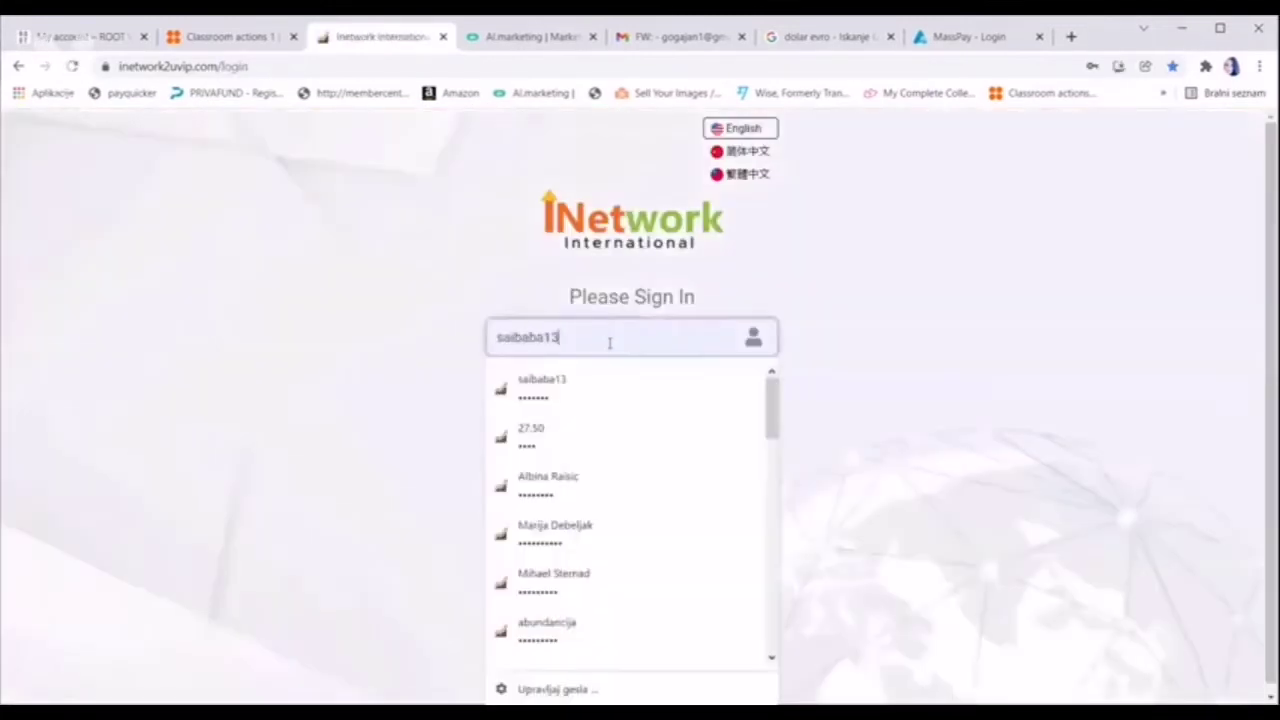
text(sai)
key(BackSpace)
key(BackSpace)
key(BackSpace)
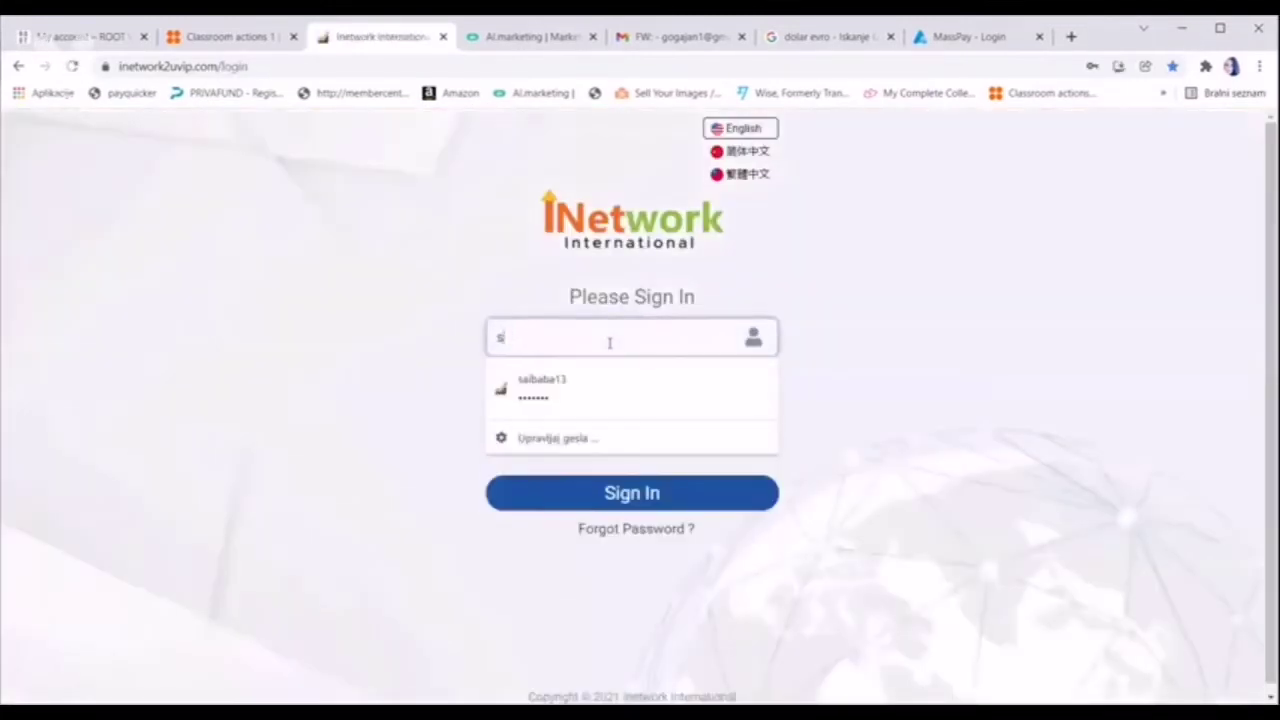
text(serafina)
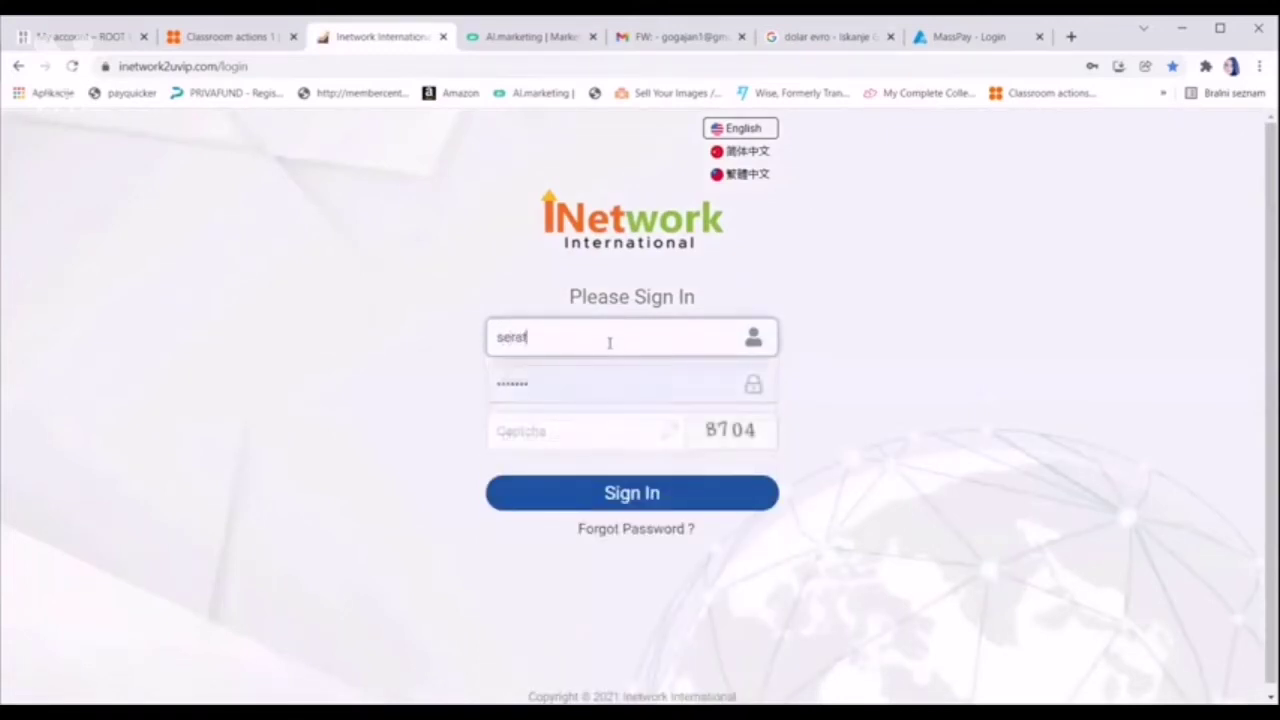
click(598, 385)
key(BackSpace)
key(BackSpace)
key(BackSpace)
key(BackSpace)
key(BackSpace)
key(BackSpace)
key(BackSpace)
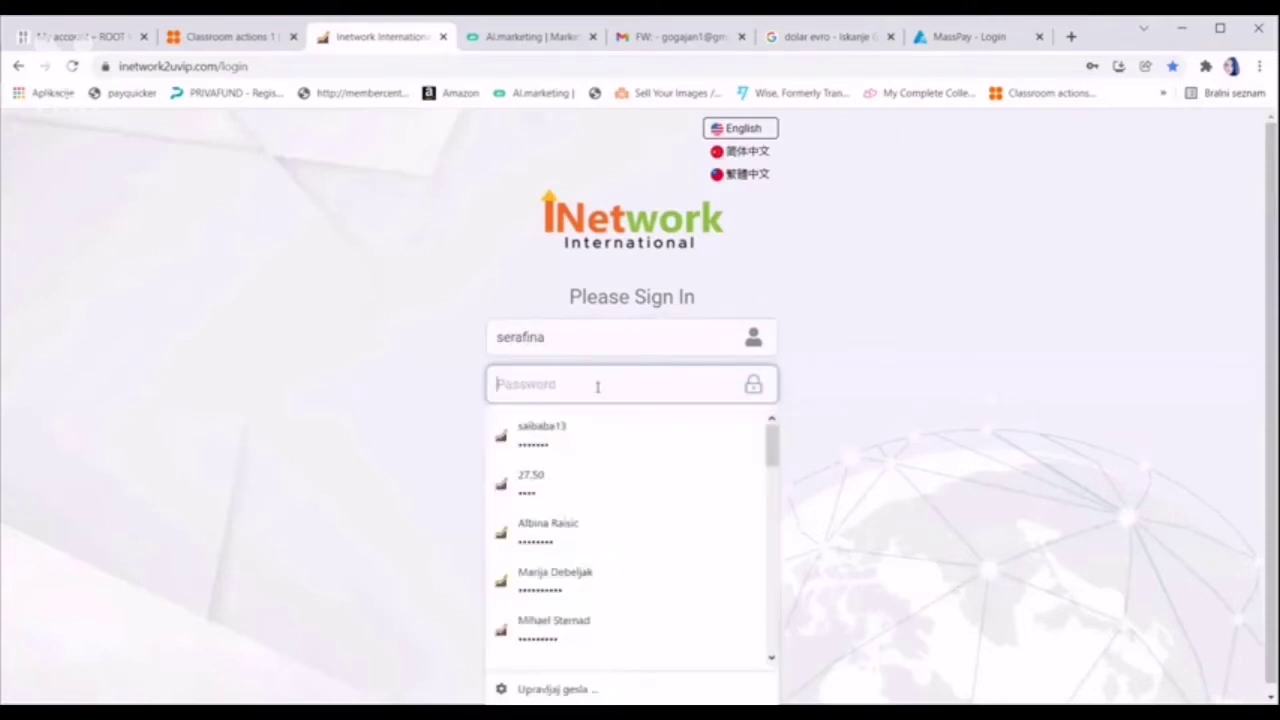
text(******)
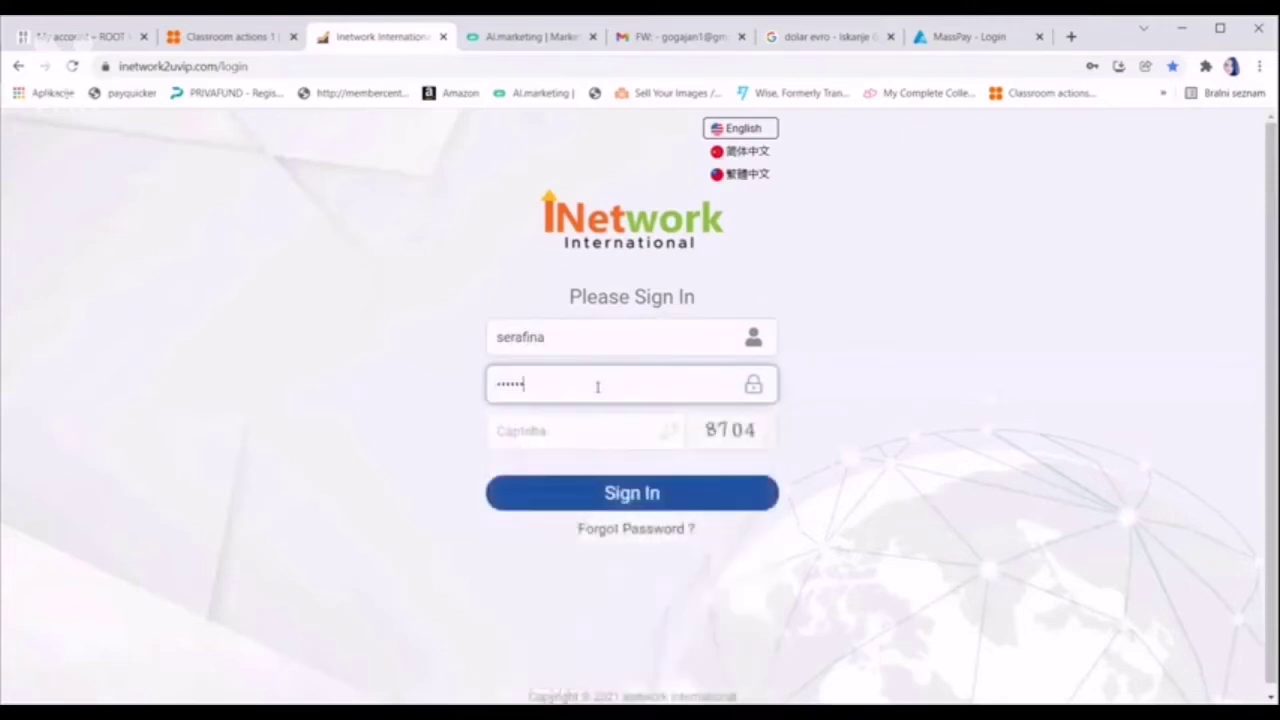
click(600, 431)
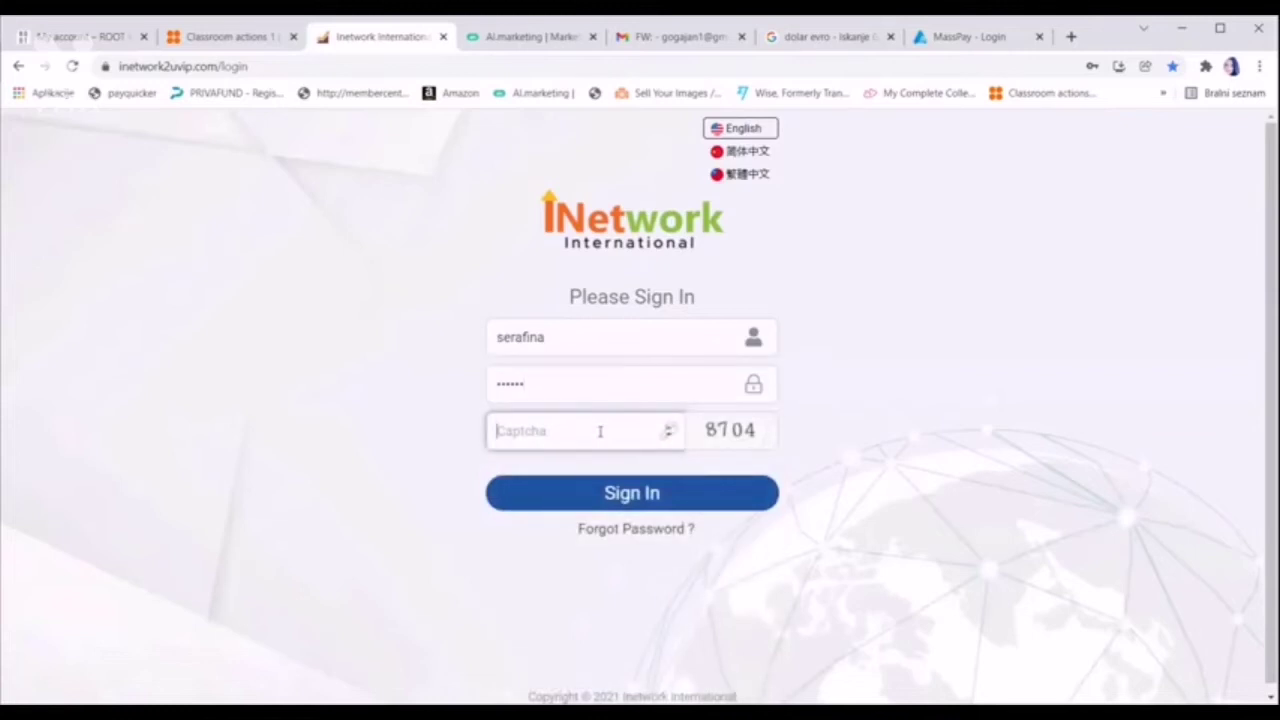
text(8704)
click(680, 505)
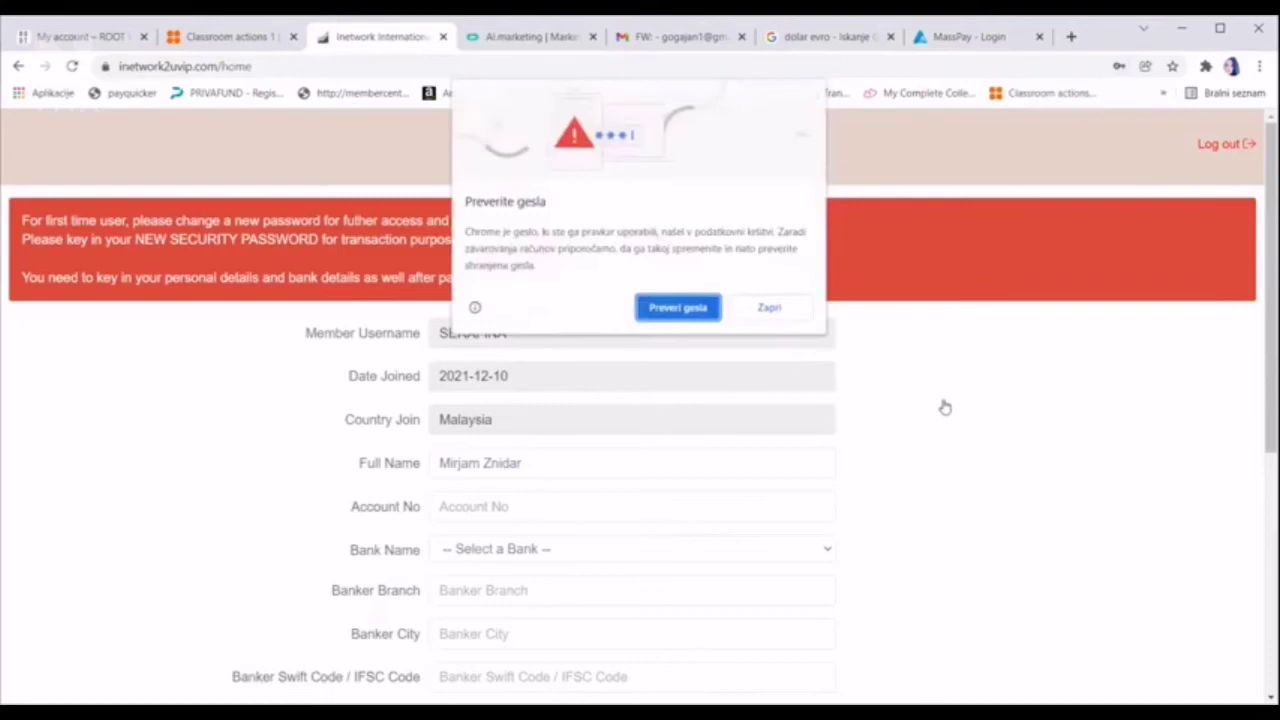
Dismiss Chrome's password-check and save-password bubbles, then scroll down to the new password fields
click(771, 308)
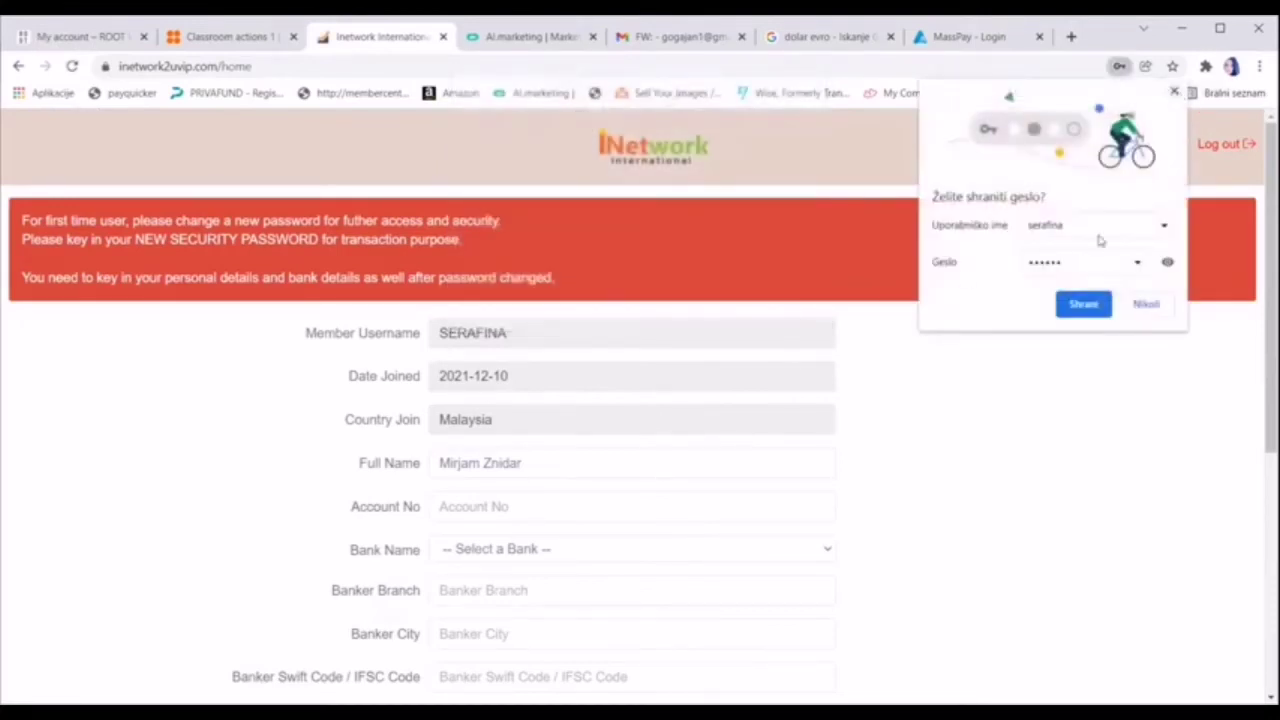
click(1083, 304)
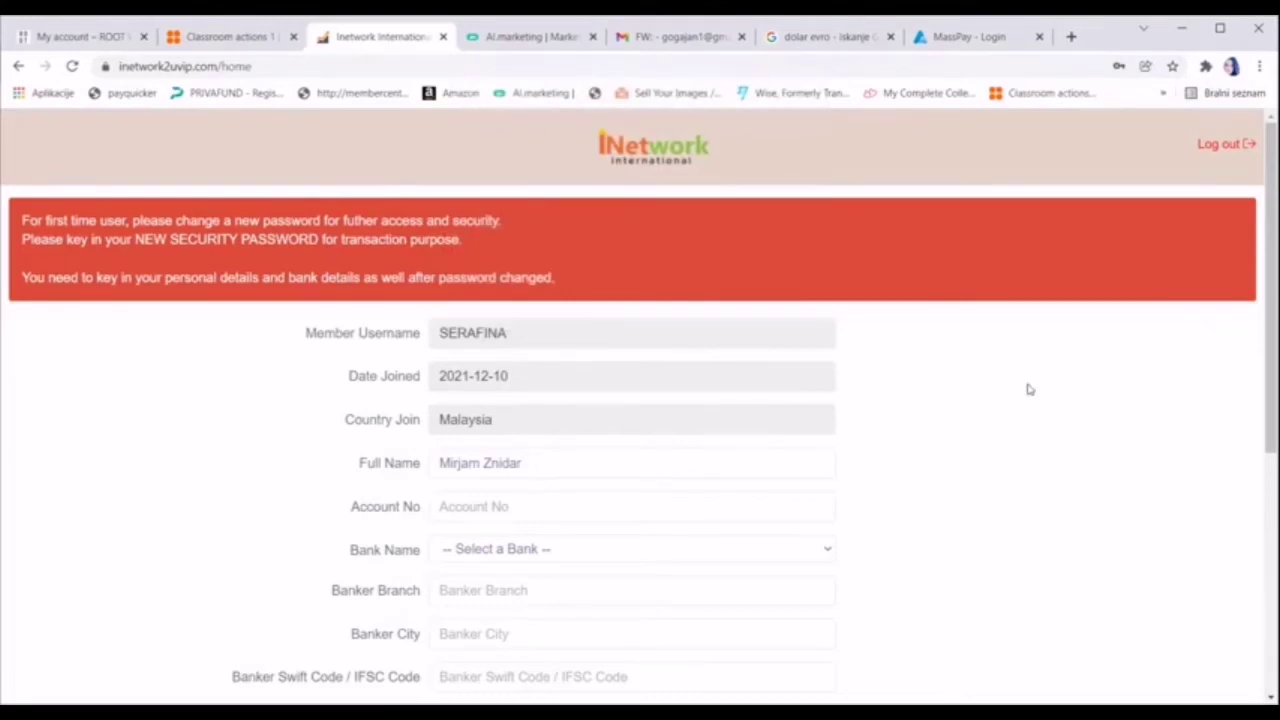
scroll(1027, 389, down, 4)
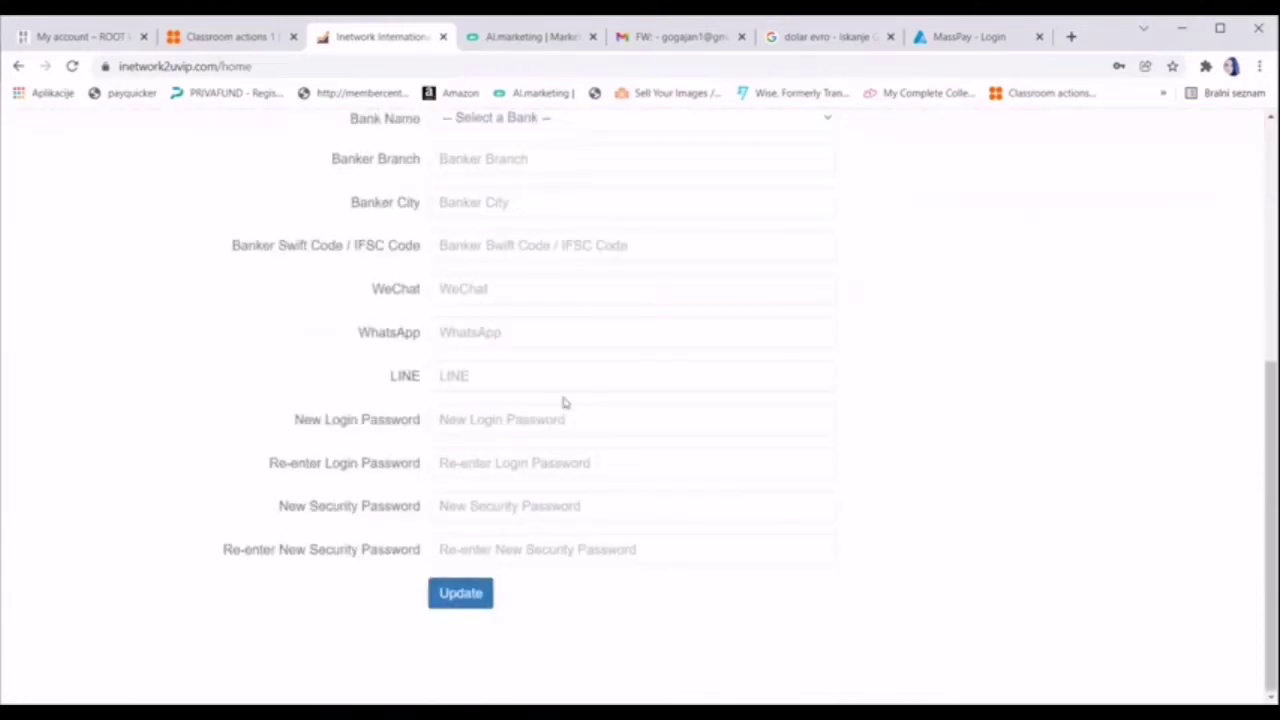
Enter and confirm a new login password and a new security password, then Update the profile
click(494, 419)
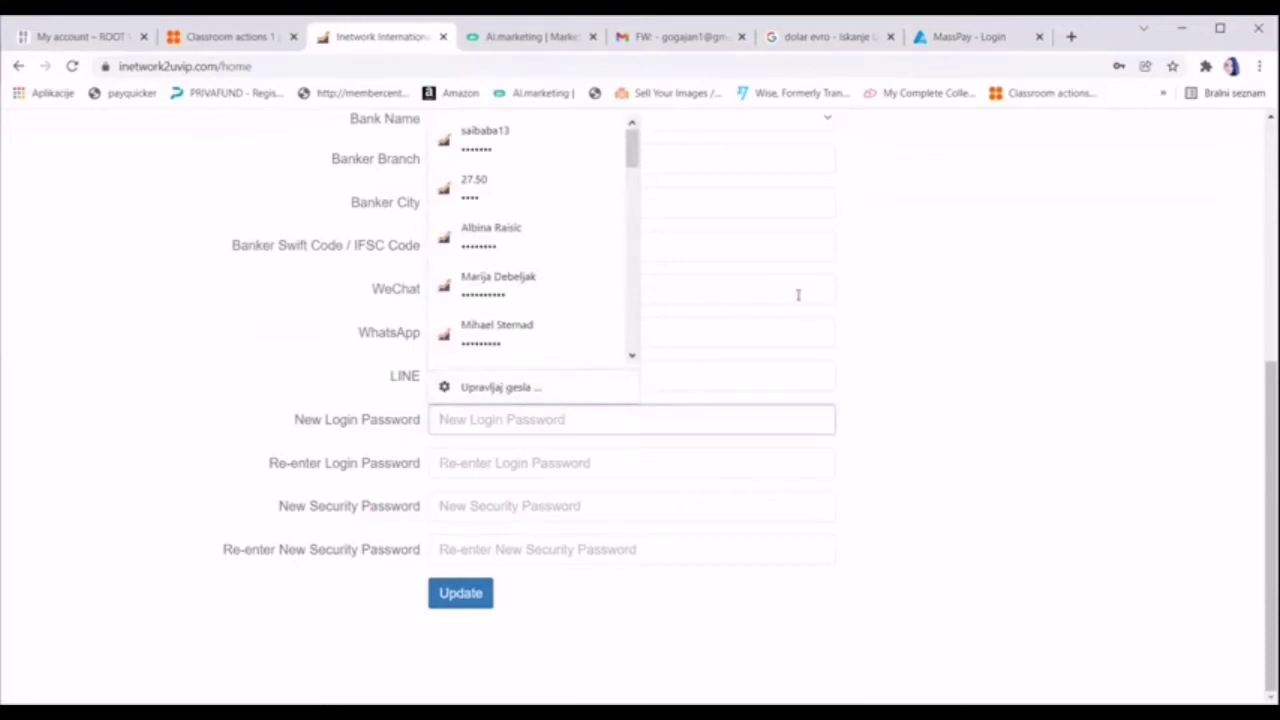
text(••)
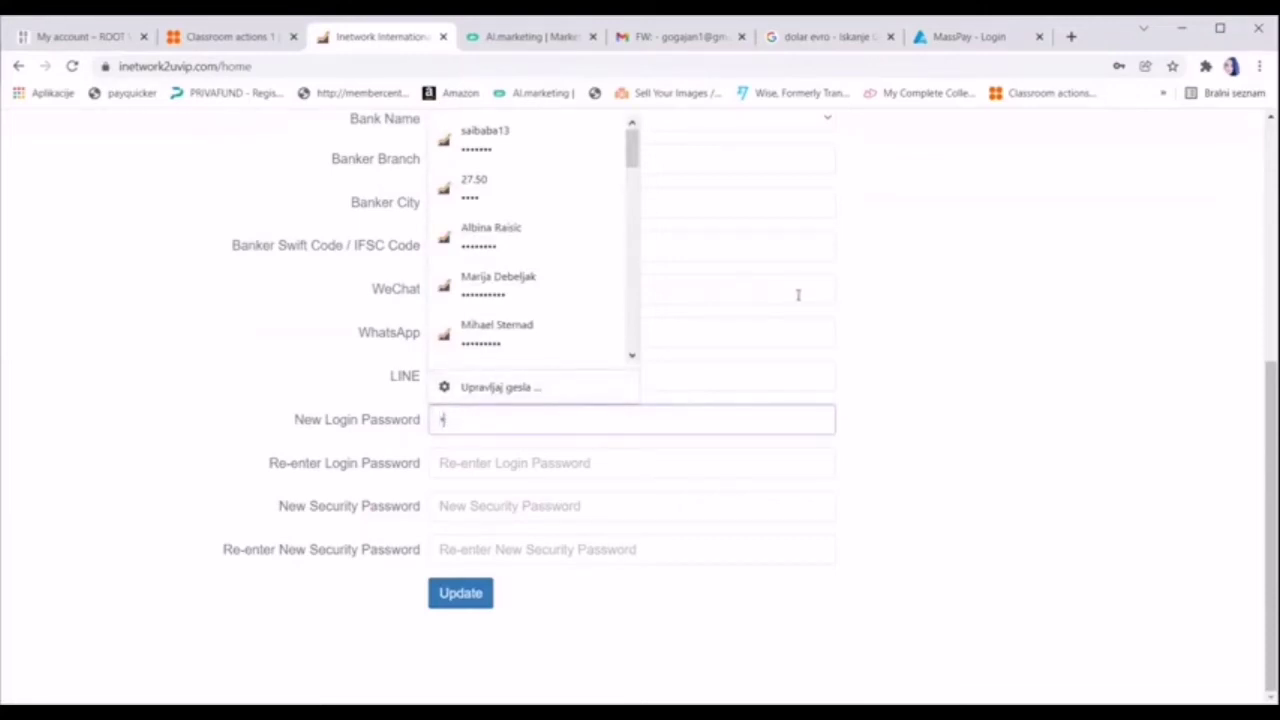
text(••••••)
click(598, 462)
text(•)
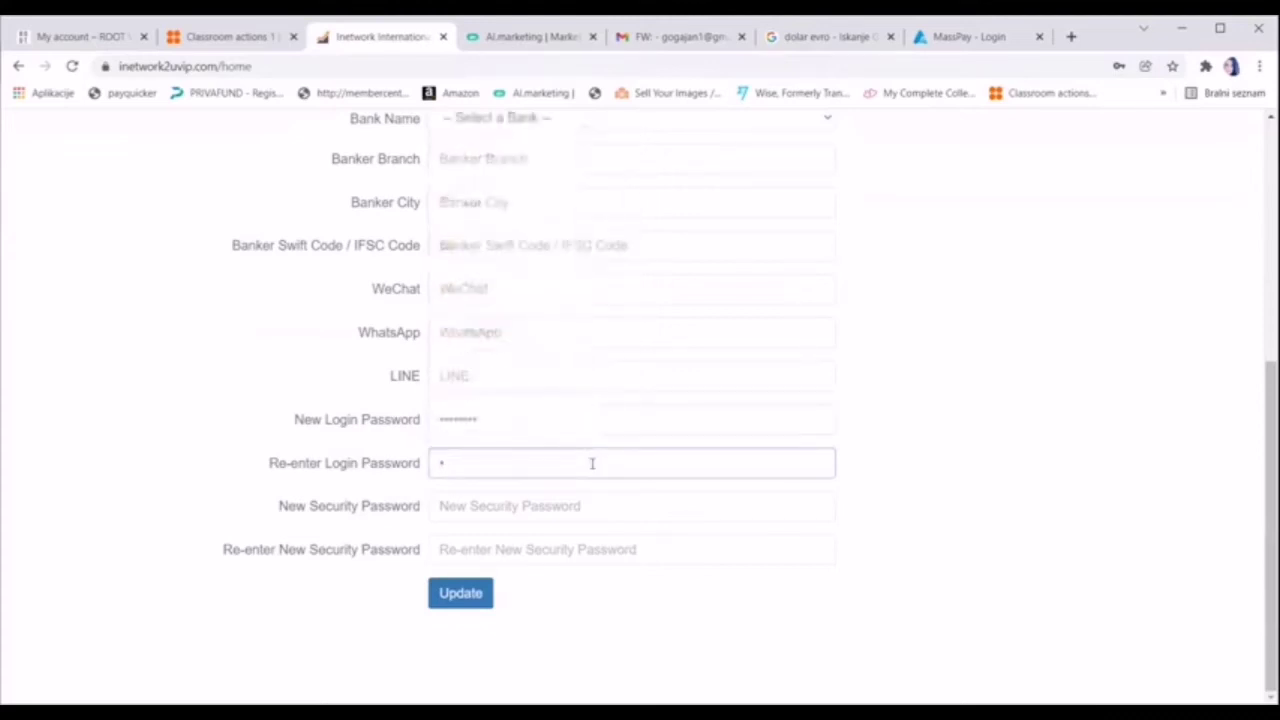
text(•••••••)
click(550, 506)
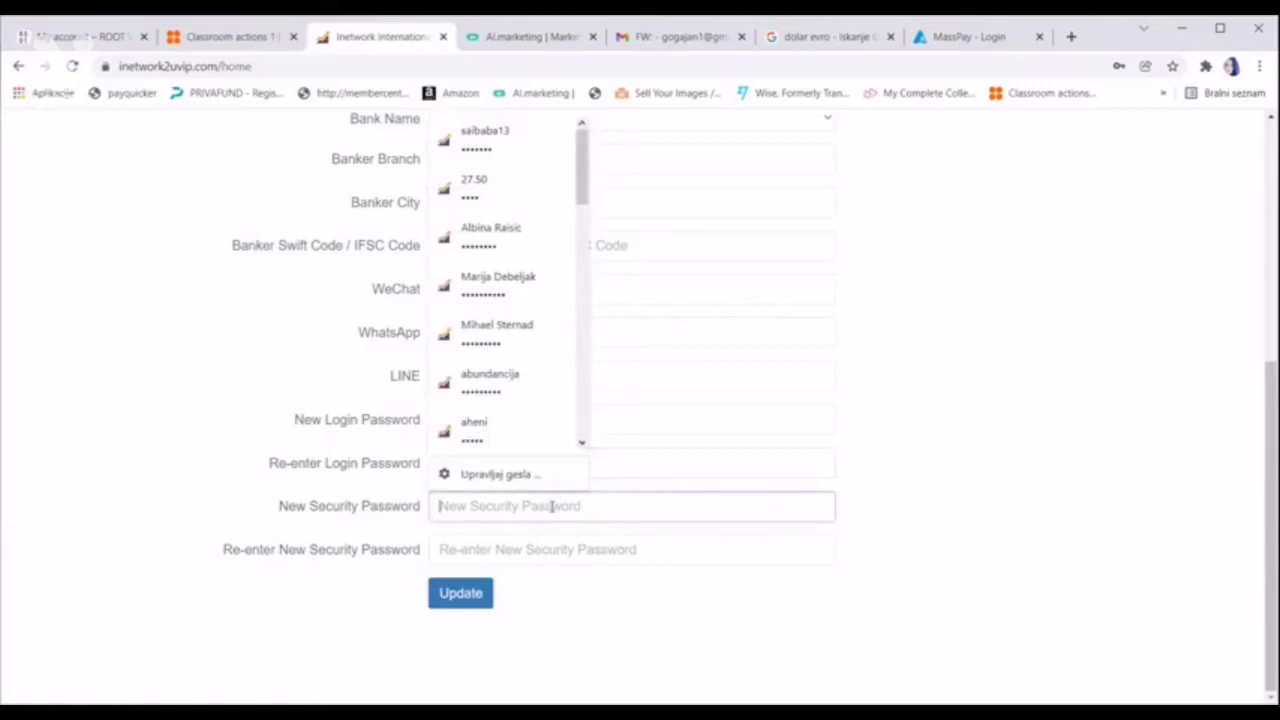
text(•••)
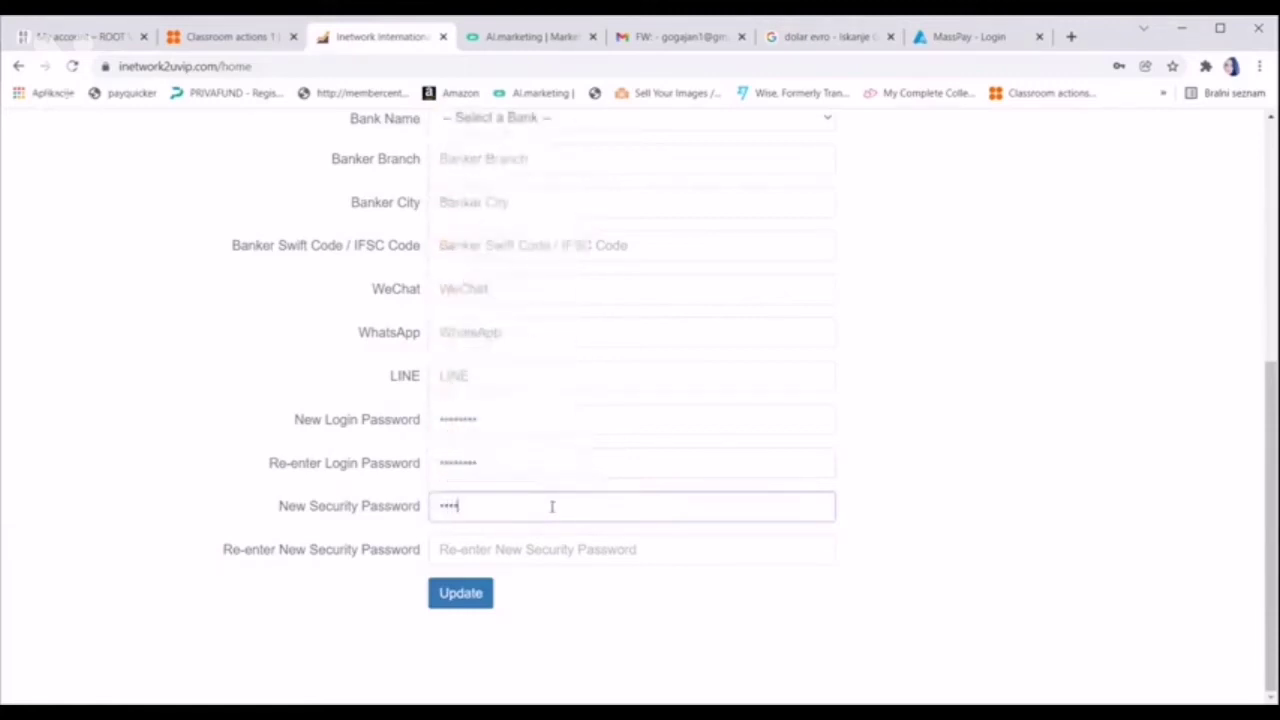
click(510, 555)
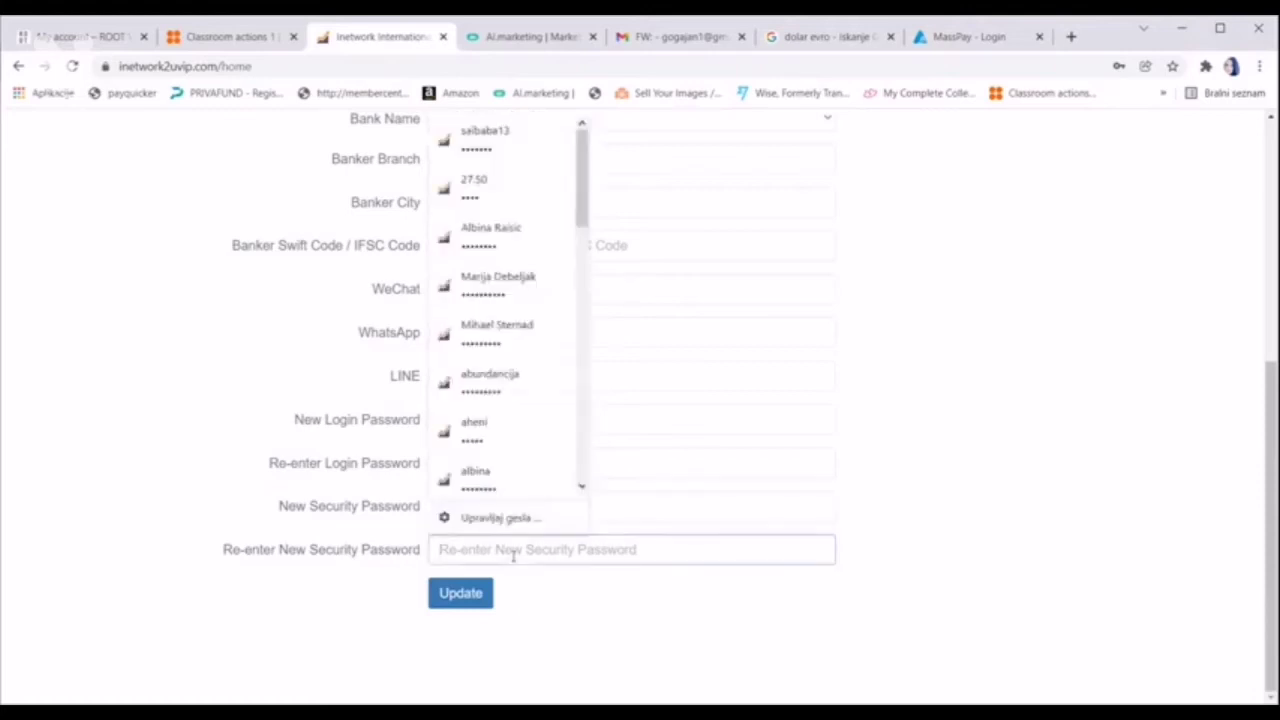
text(•)
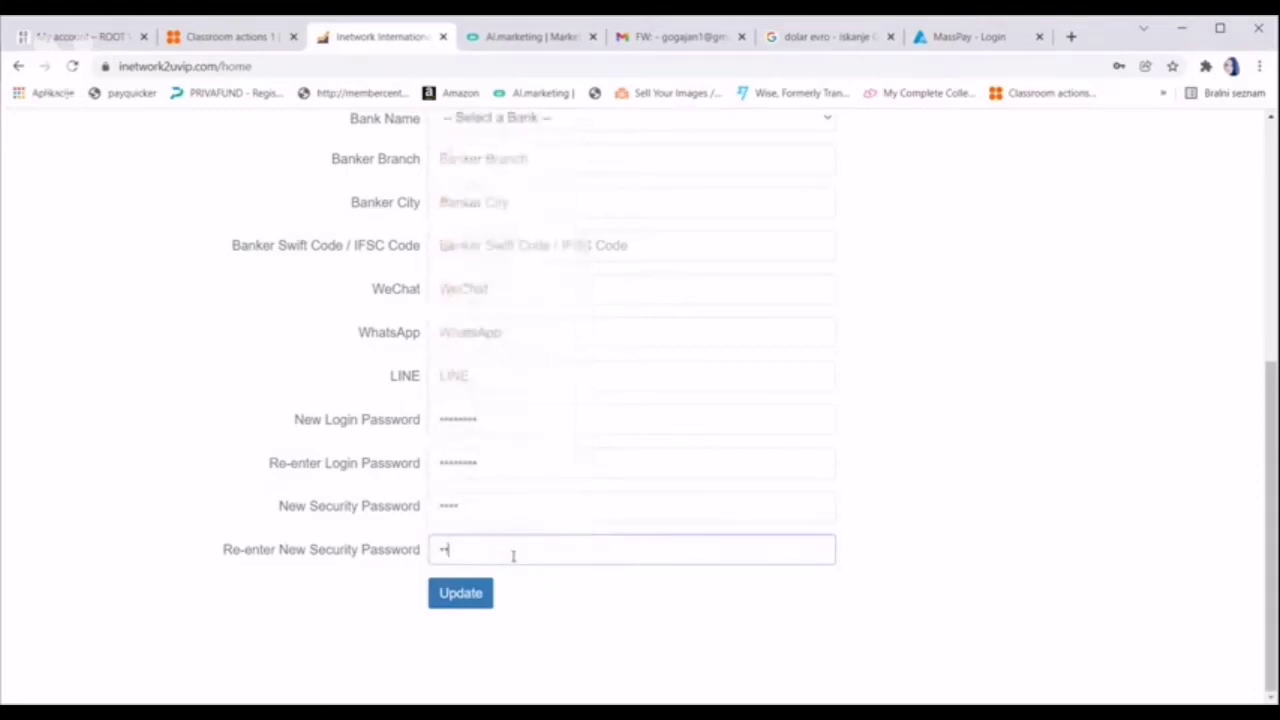
text(•••)
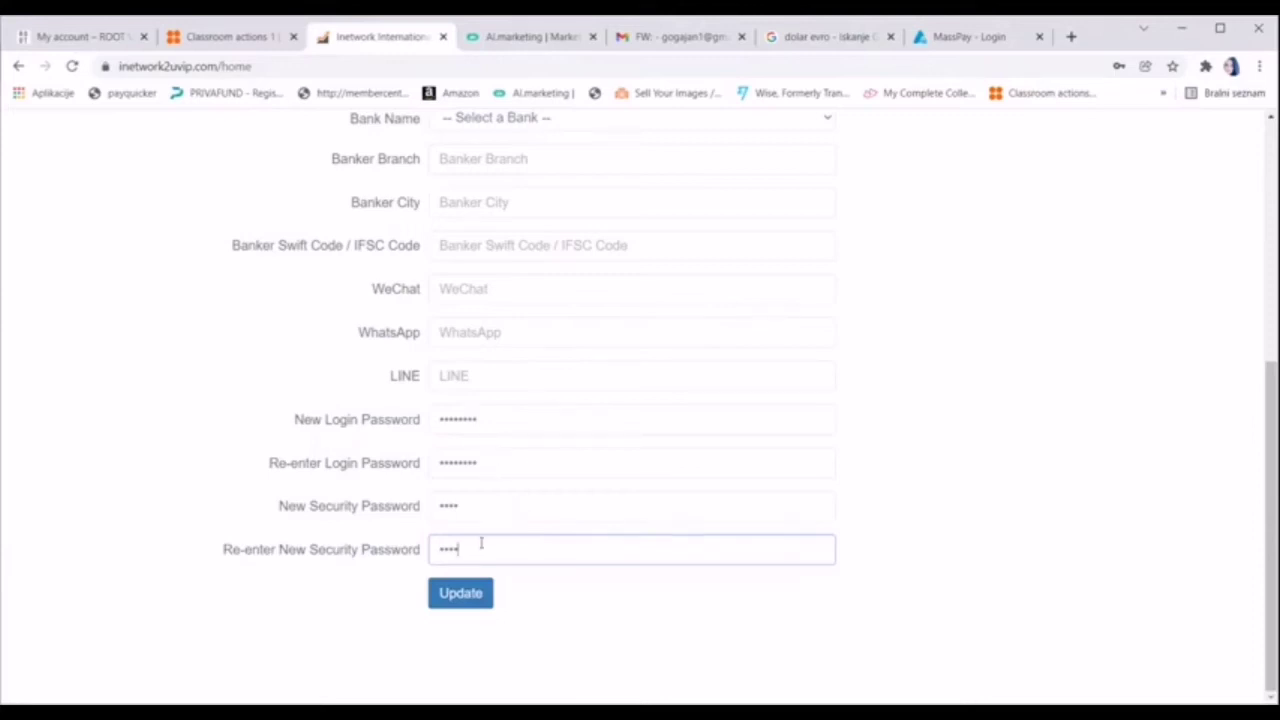
click(462, 597)
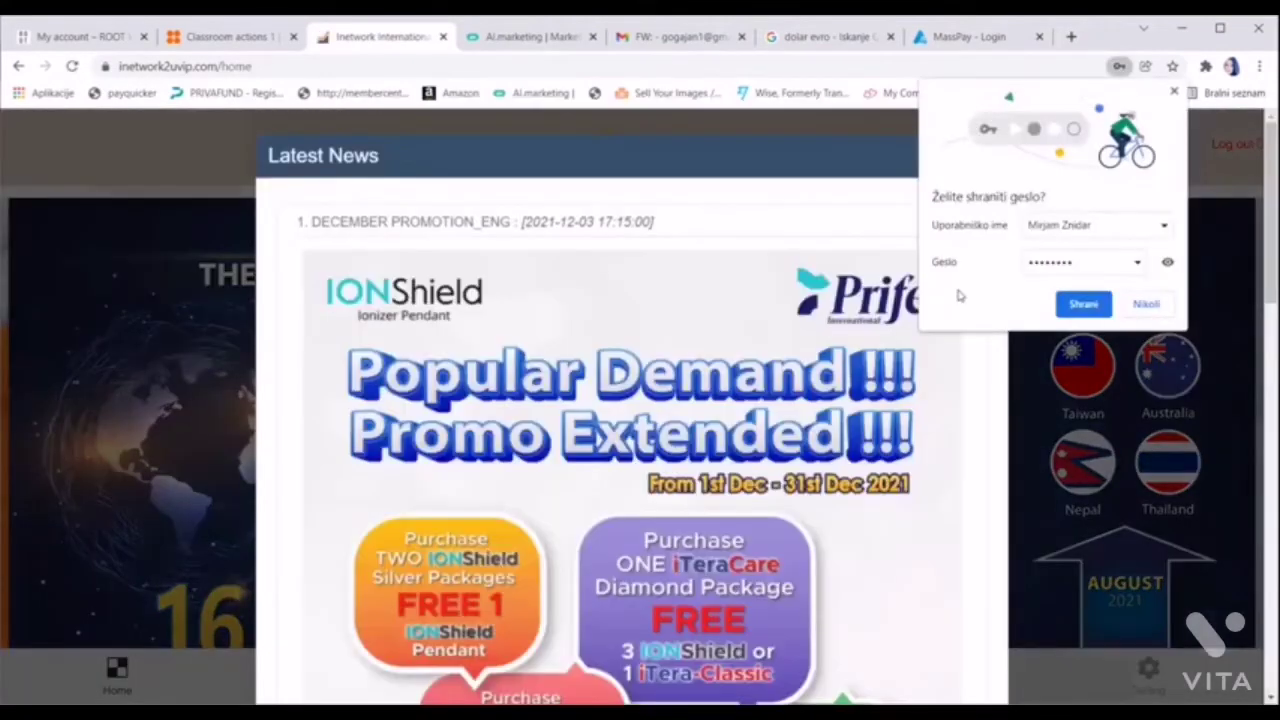
click(1173, 92)
click(993, 160)
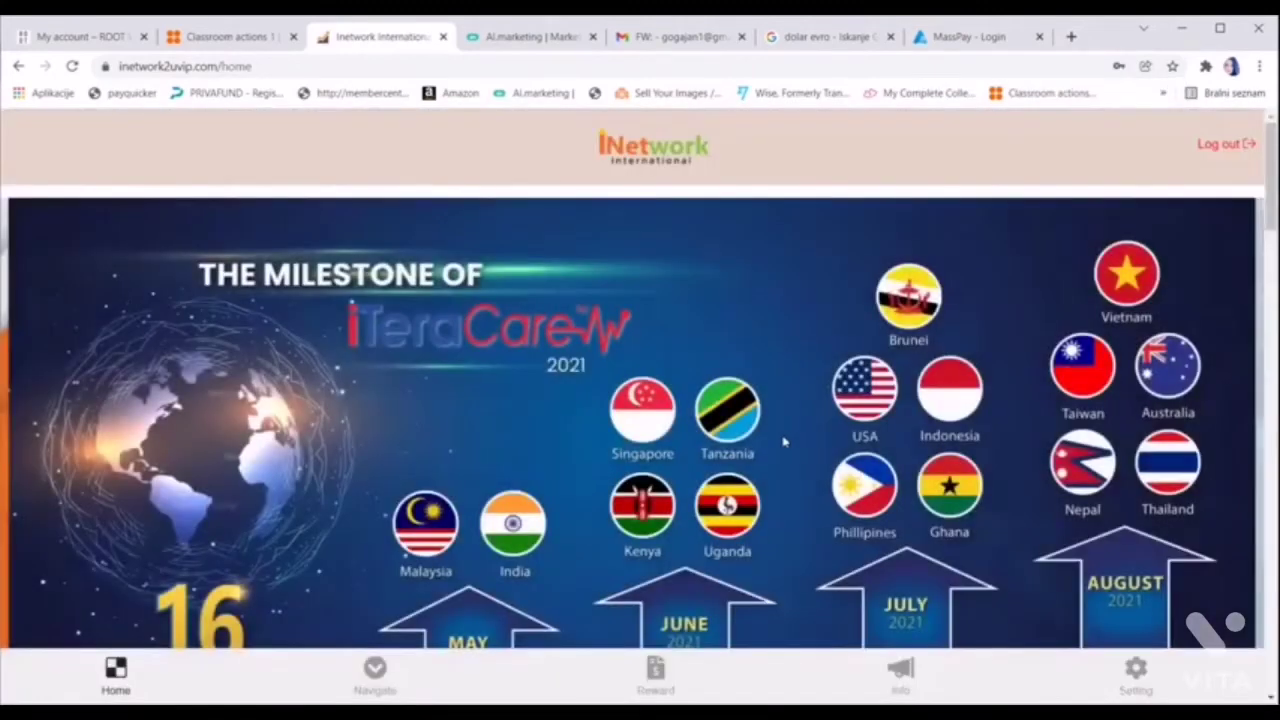
scroll(784, 441, down, 2)
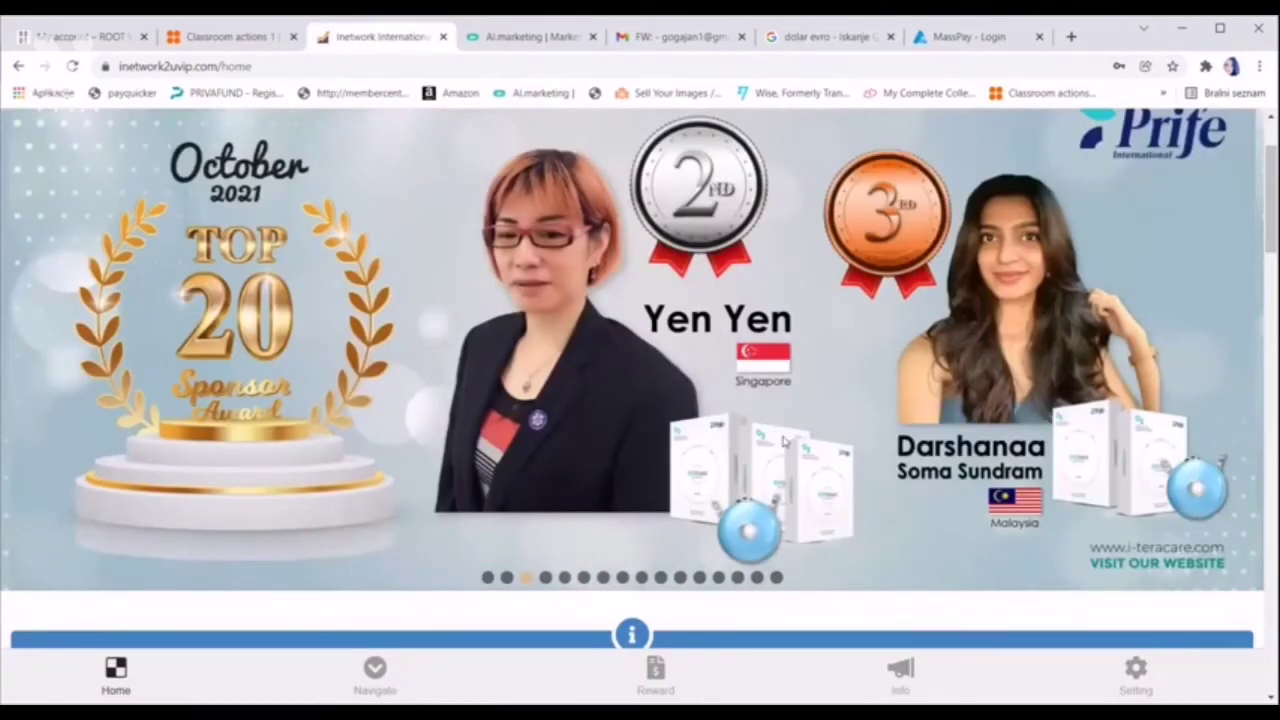
scroll(785, 443, down, 2)
scroll(785, 443, up, 1)
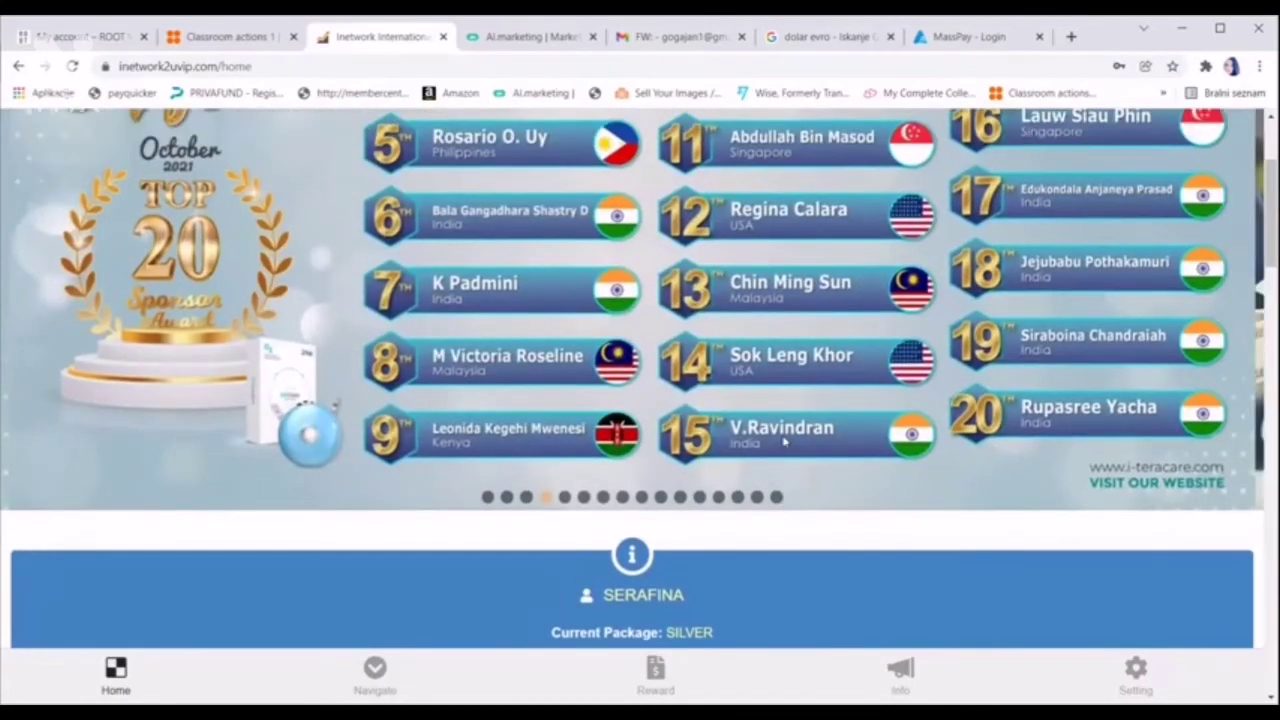
scroll(785, 443, up, 2)
scroll(785, 443, down, 1)
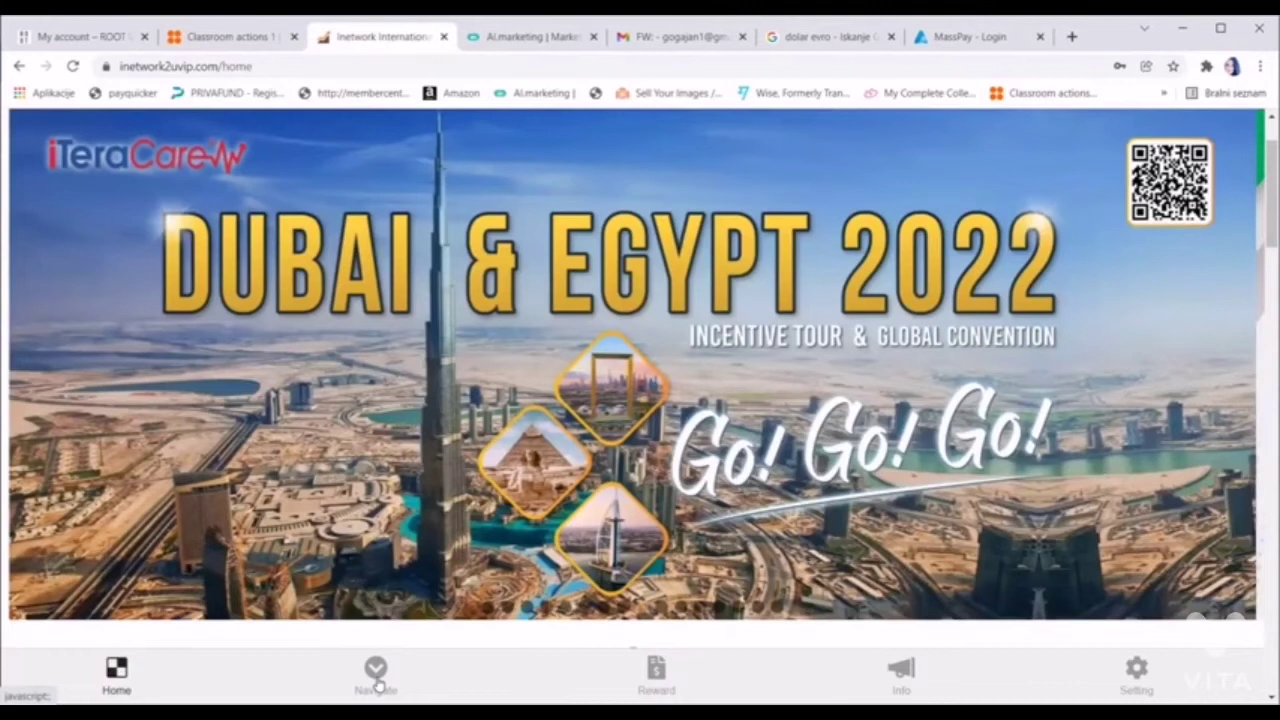
click(376, 672)
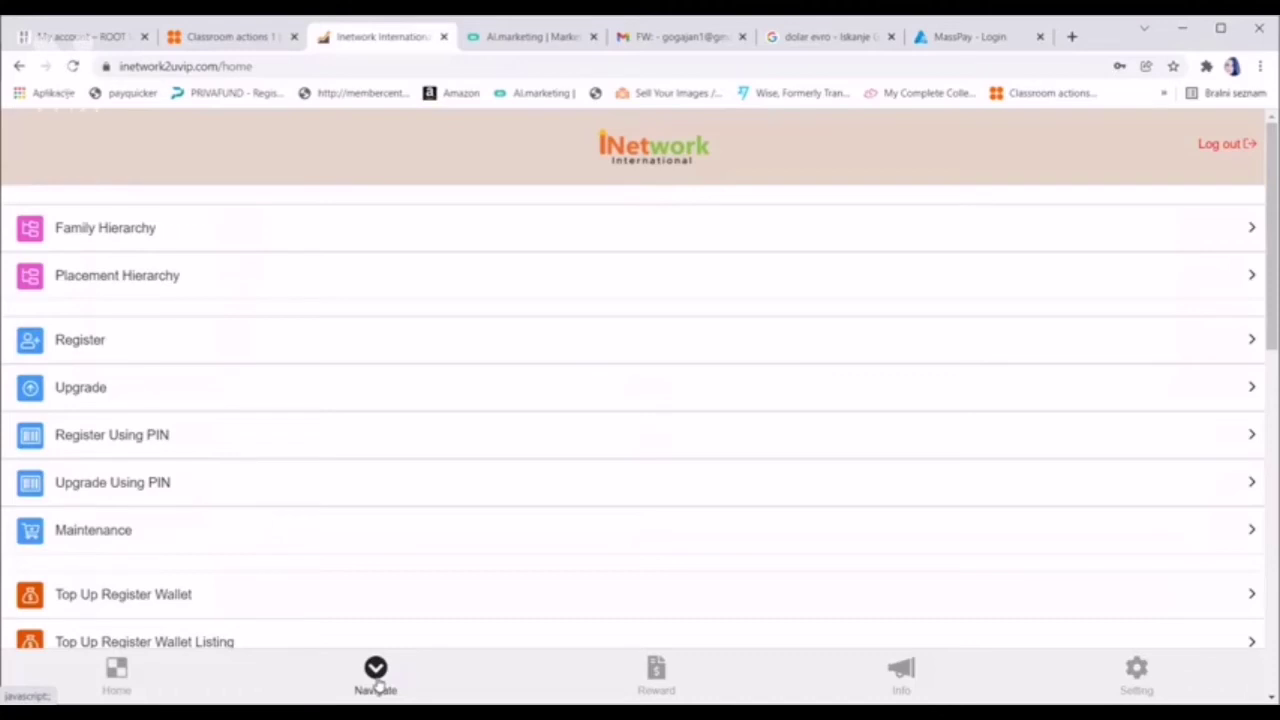
Scroll down the Navigate list and open the Product Redemption form
scroll(378, 686, down, 4)
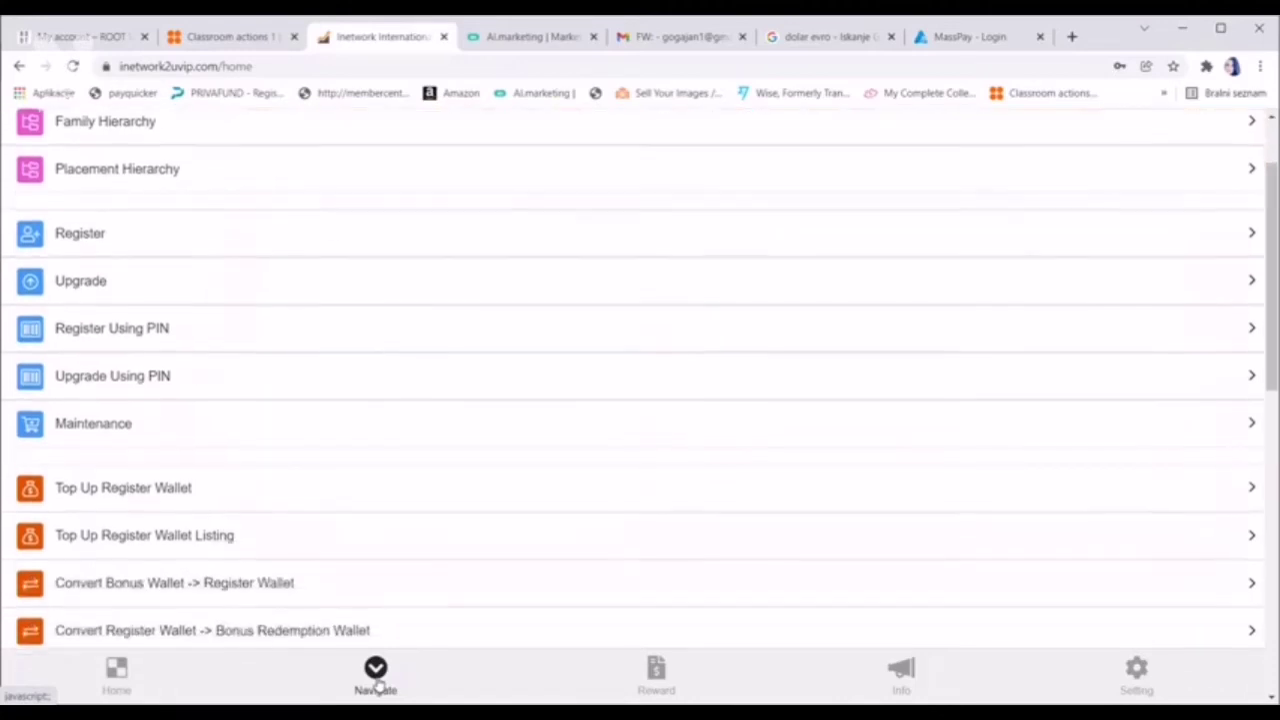
scroll(378, 686, down, 2)
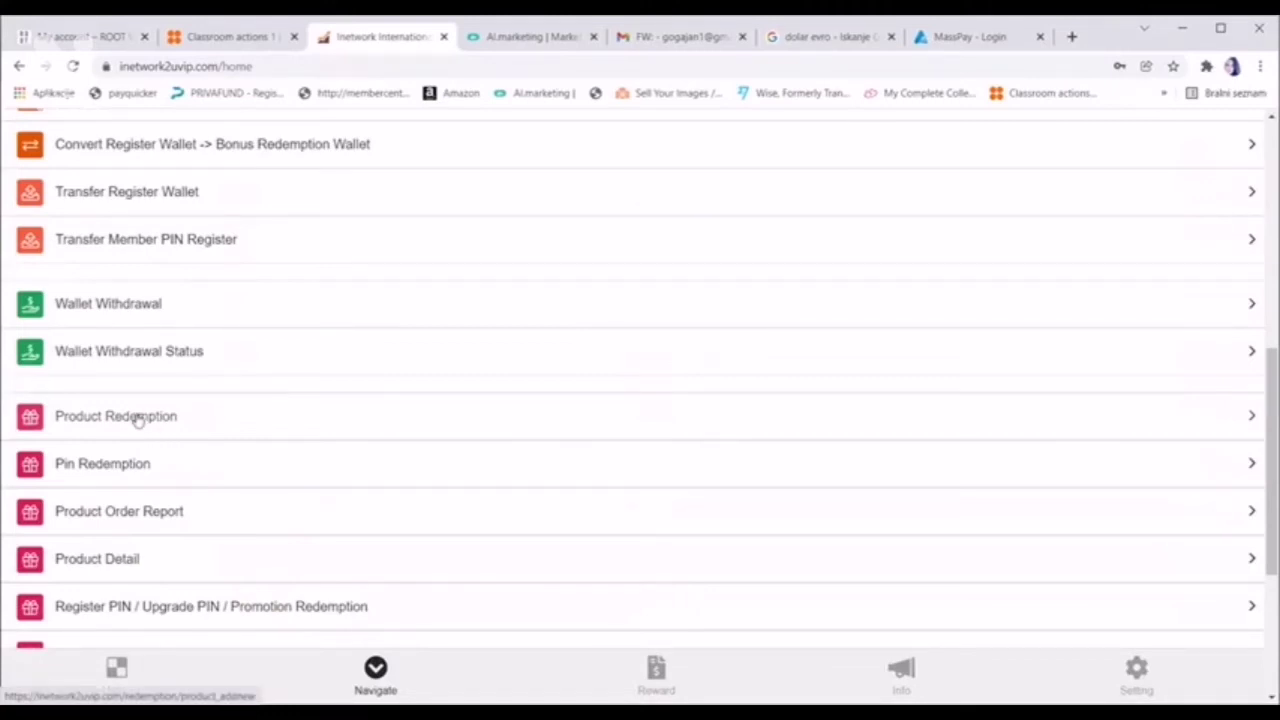
click(138, 418)
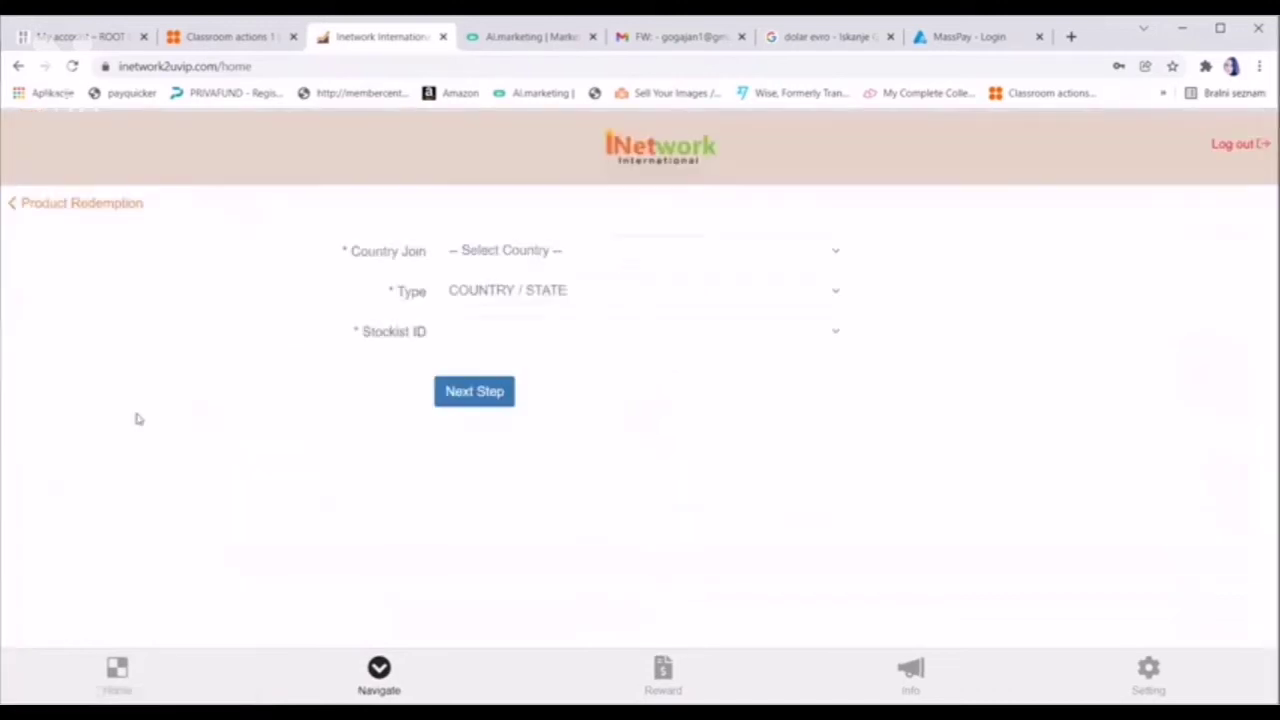
Set Country Join to MALAYSIA, keep HQMY as Stockist ID, and go to Next Step
click(836, 251)
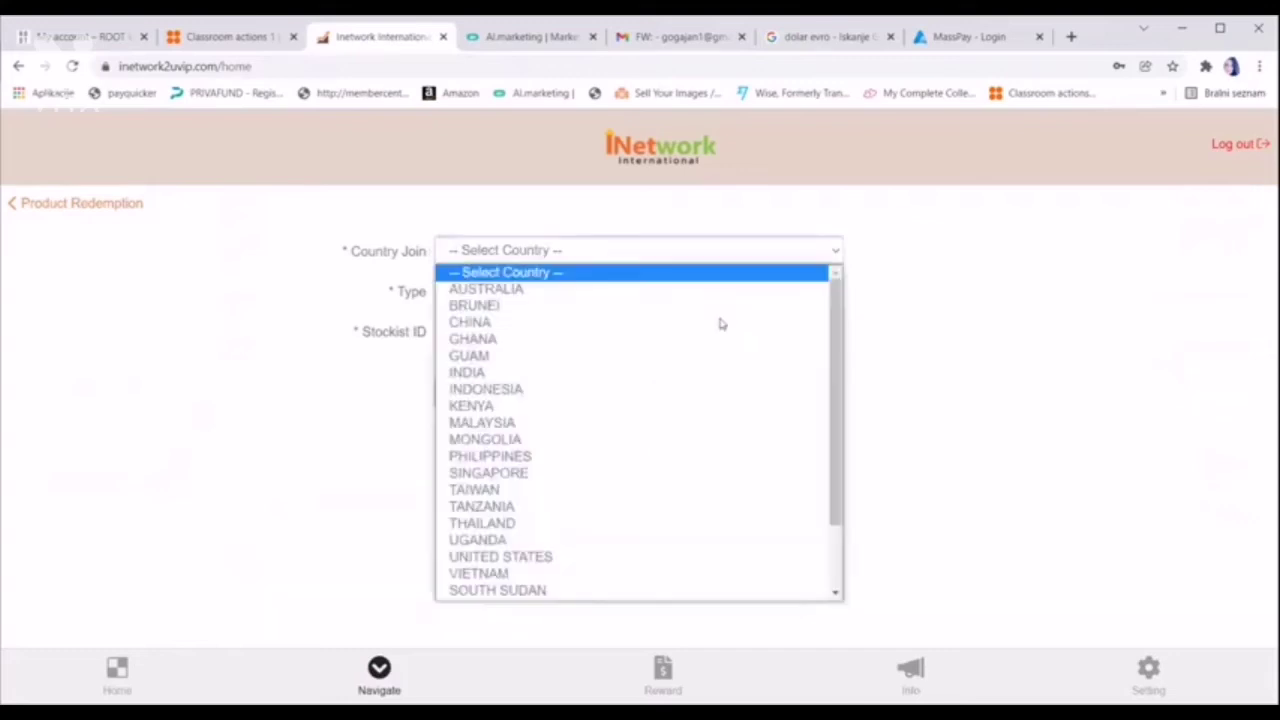
click(558, 423)
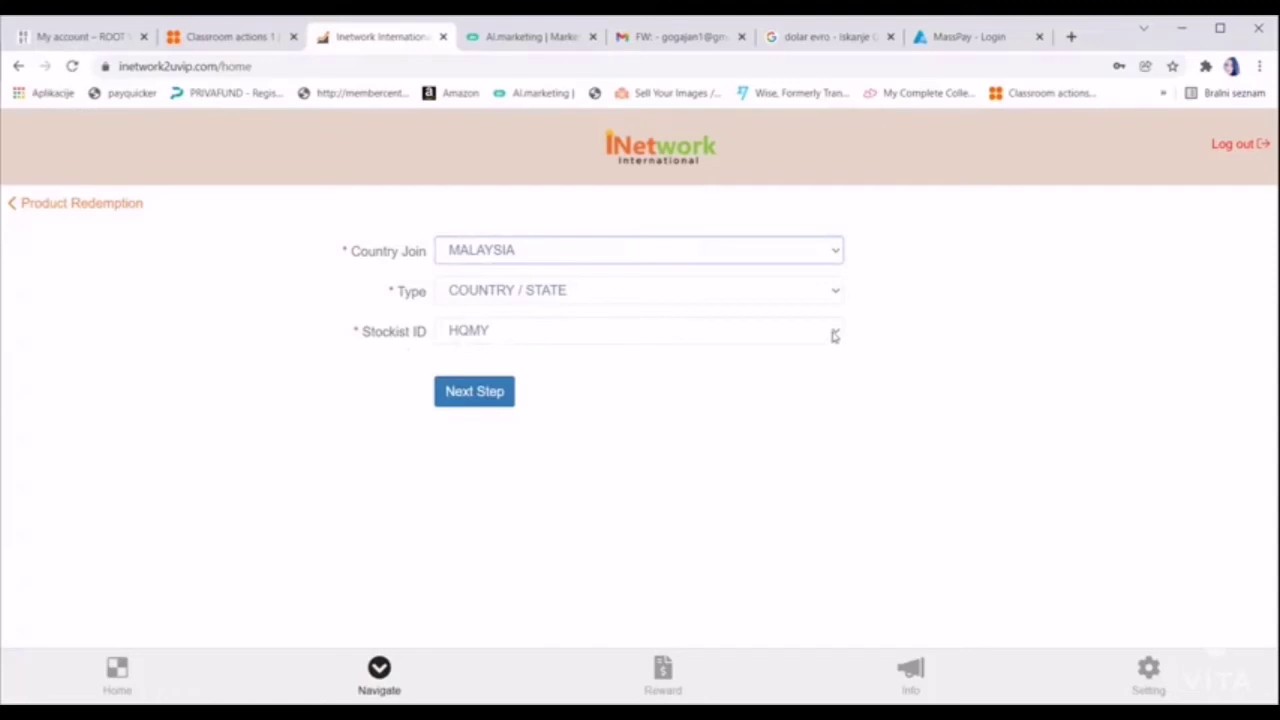
click(814, 340)
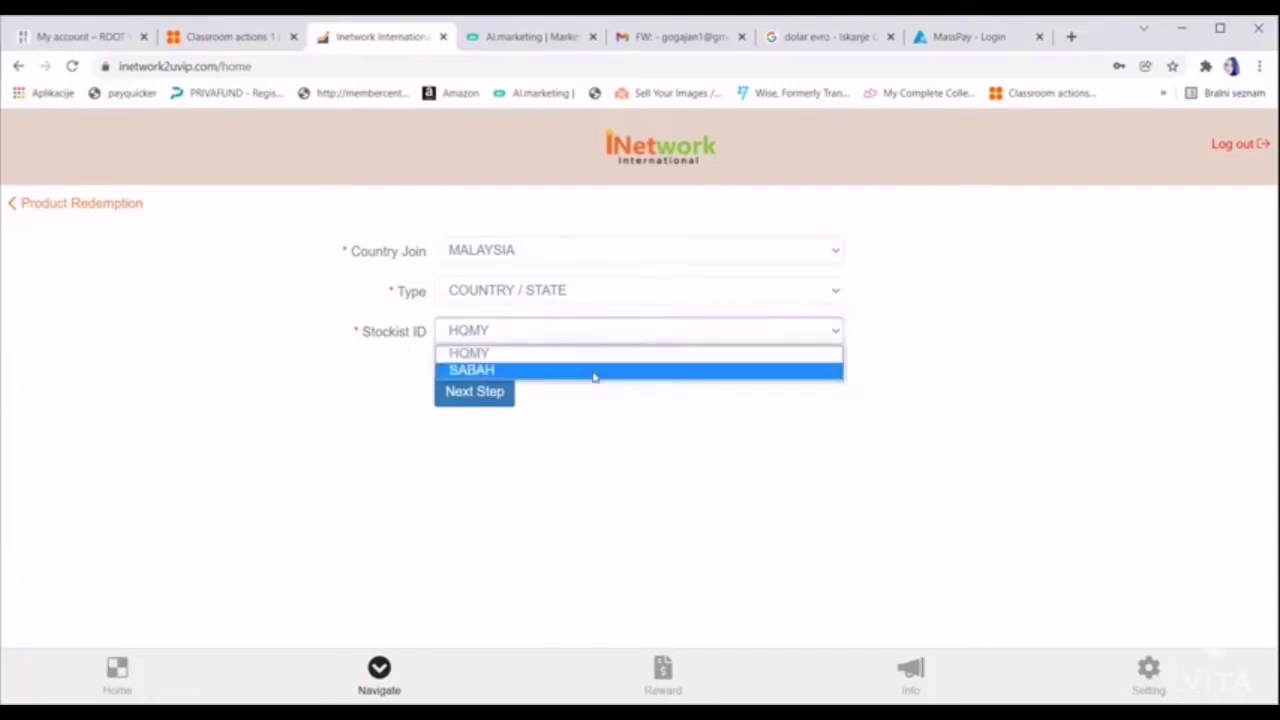
click(640, 475)
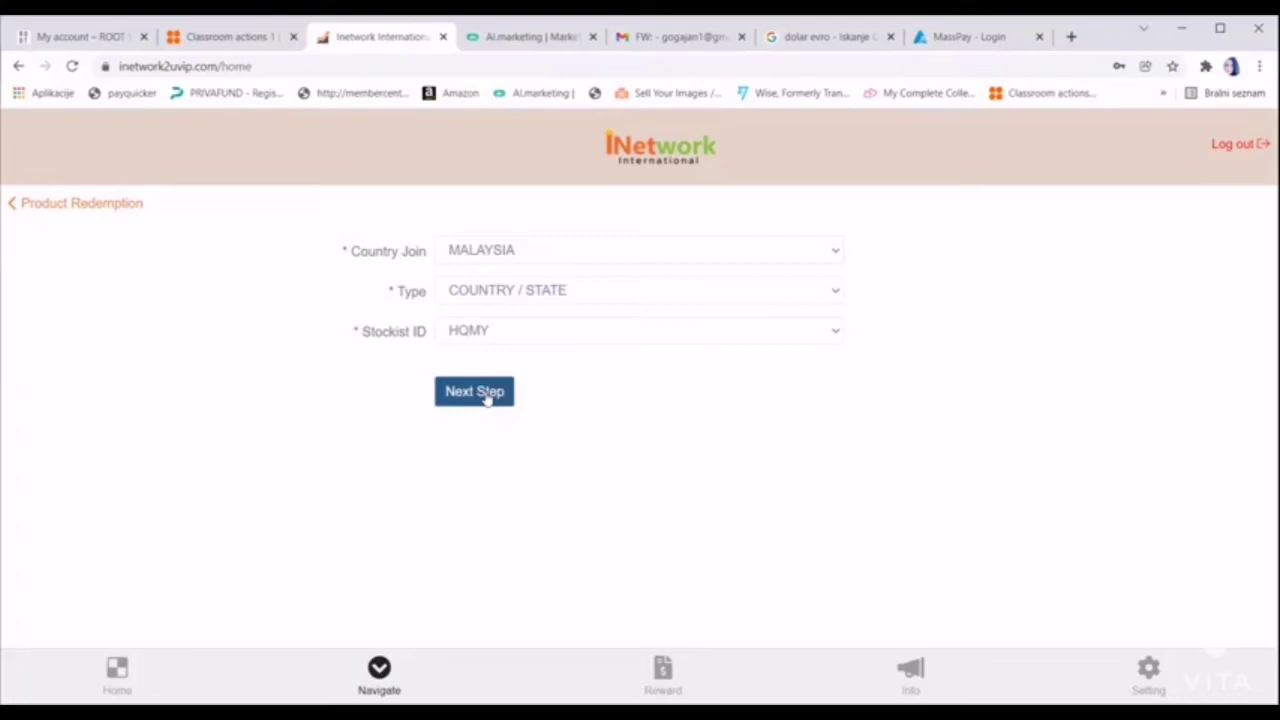
click(487, 397)
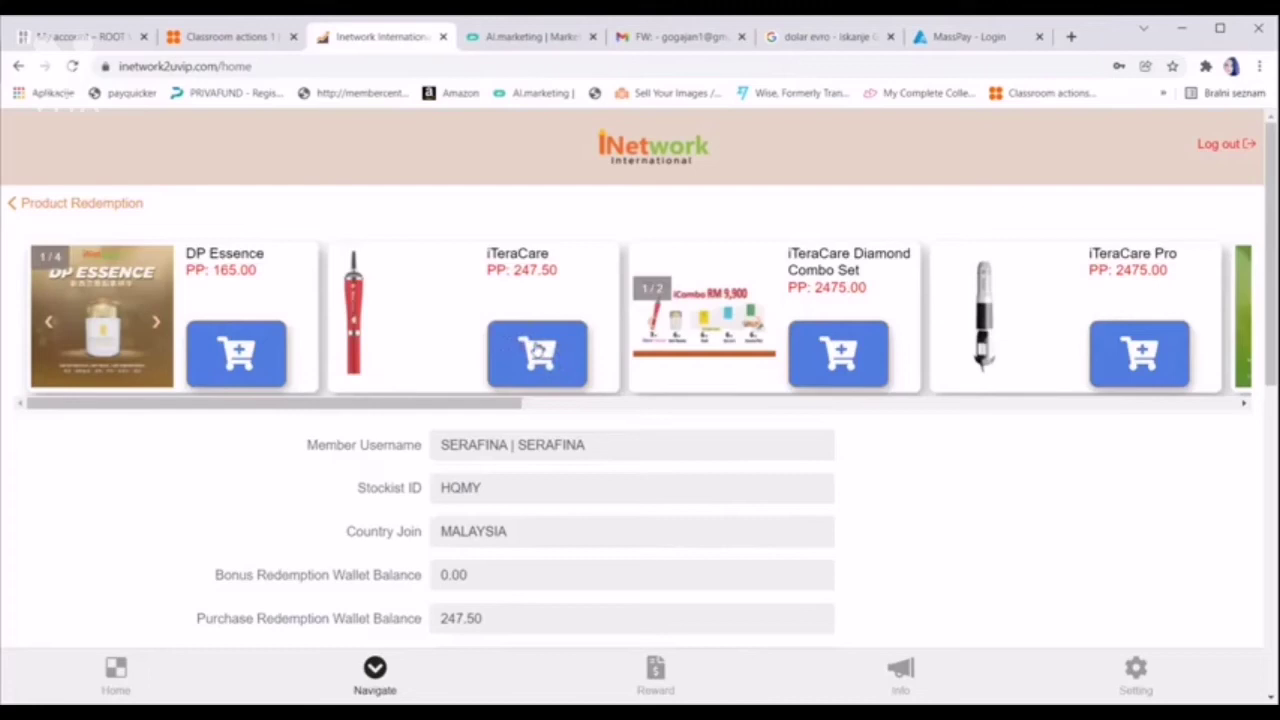
Add one iTeraCare at 247.50 to the cart and scroll down to the Wallet Used choice
click(540, 355)
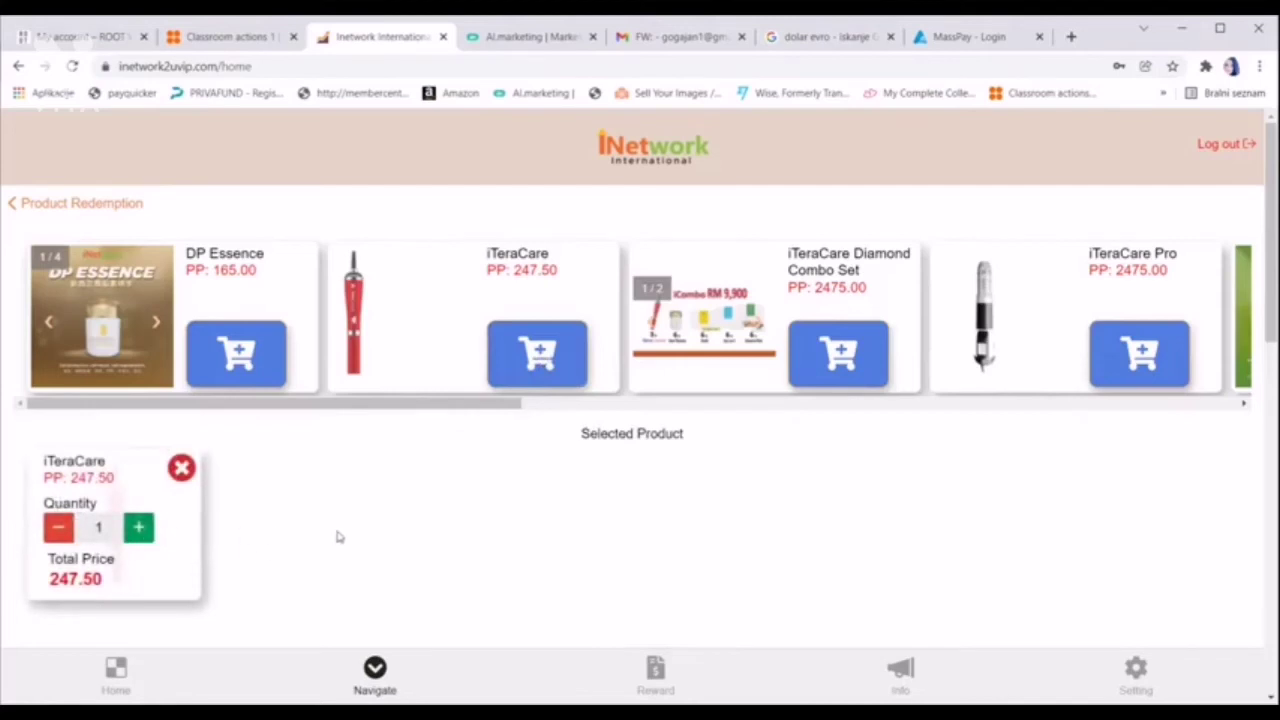
scroll(342, 537, down, 3)
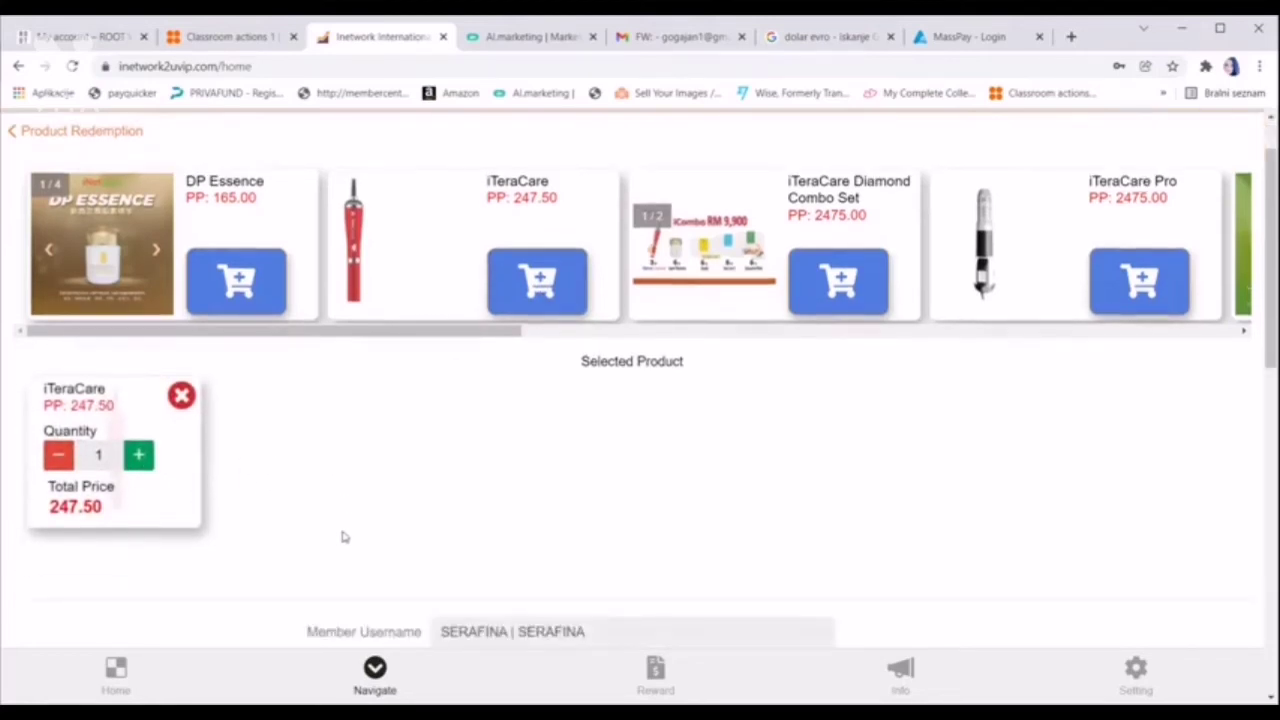
scroll(342, 537, down, 2)
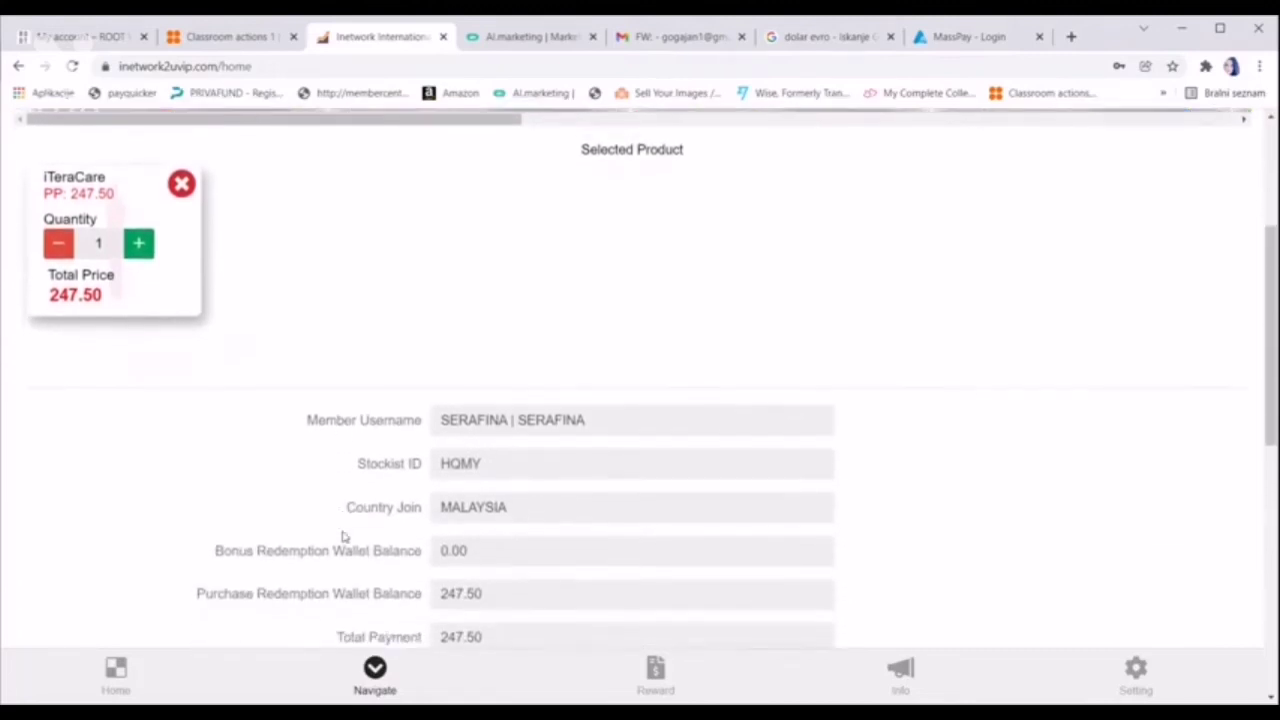
scroll(342, 537, down, 1)
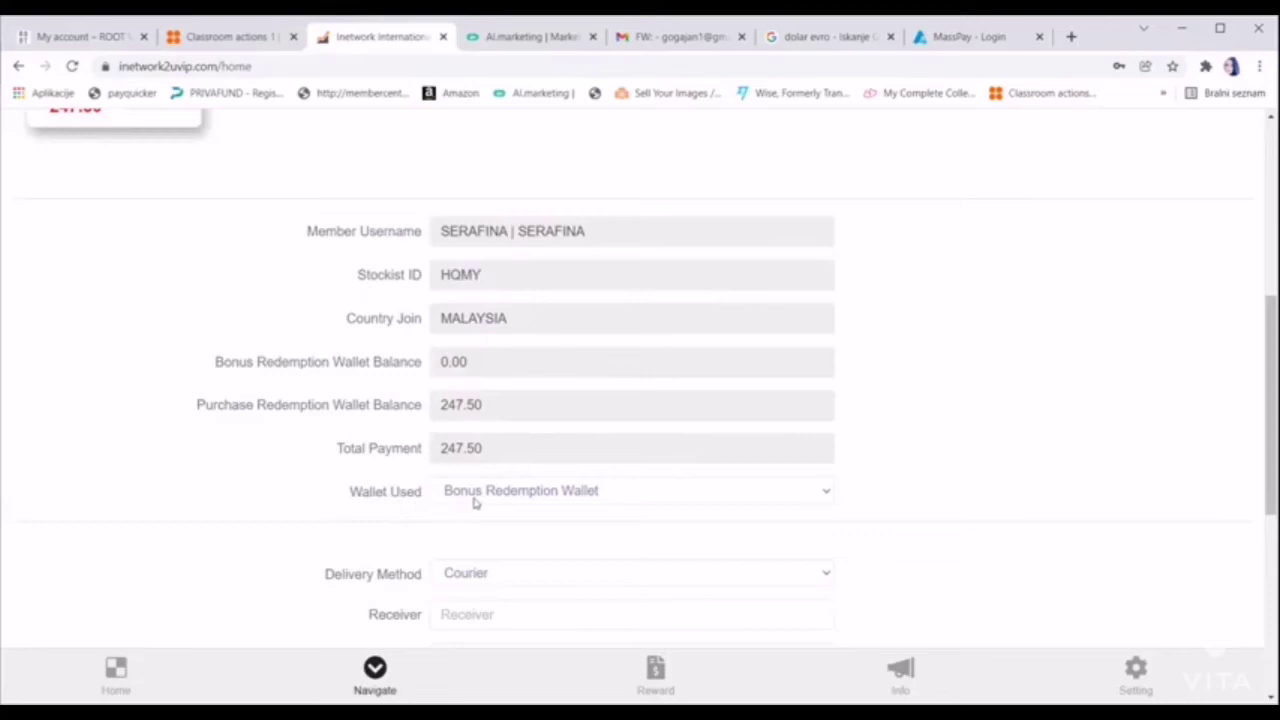
click(826, 496)
Pay with the Purchase Redemption Wallet and enter the receiver's full name
click(773, 530)
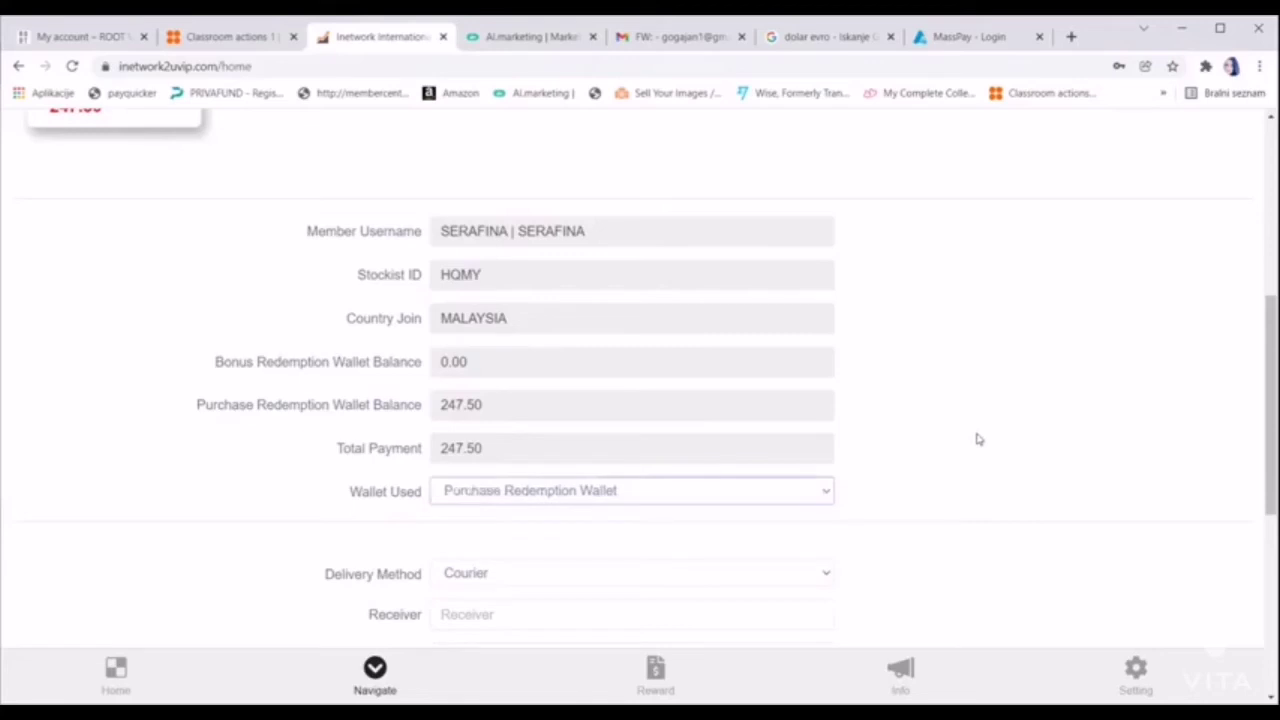
scroll(978, 440, down, 3)
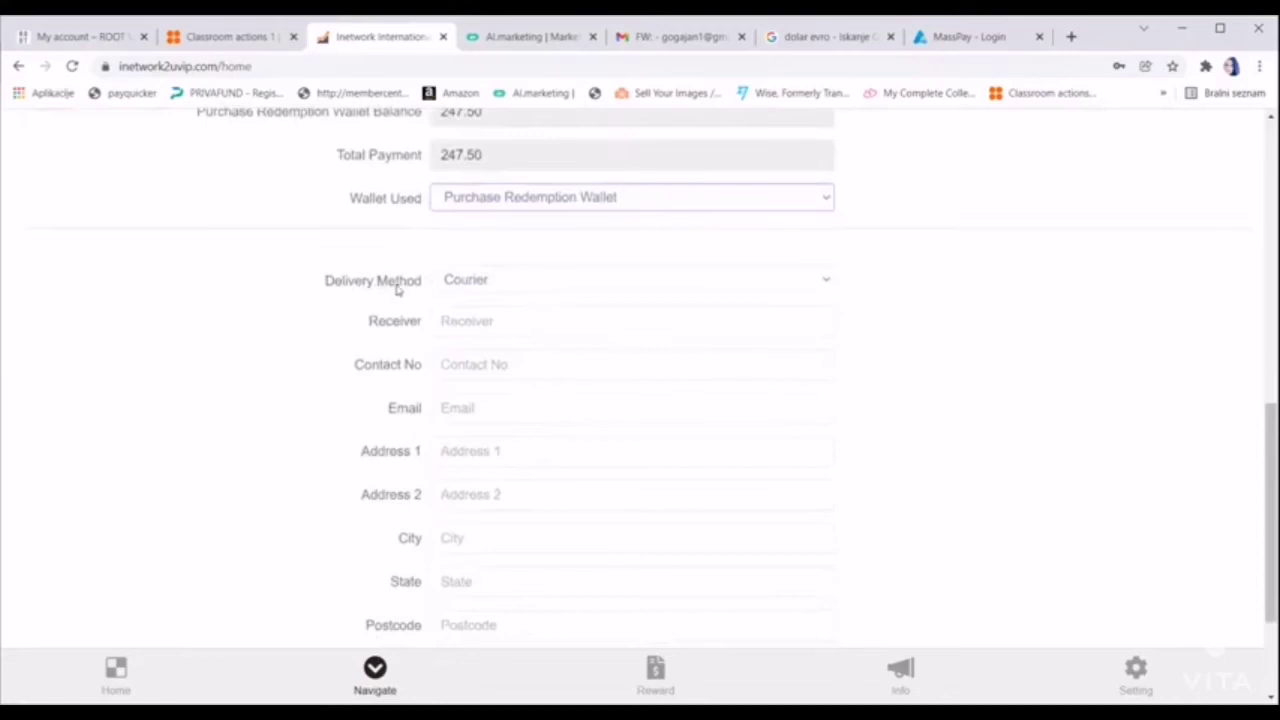
click(517, 322)
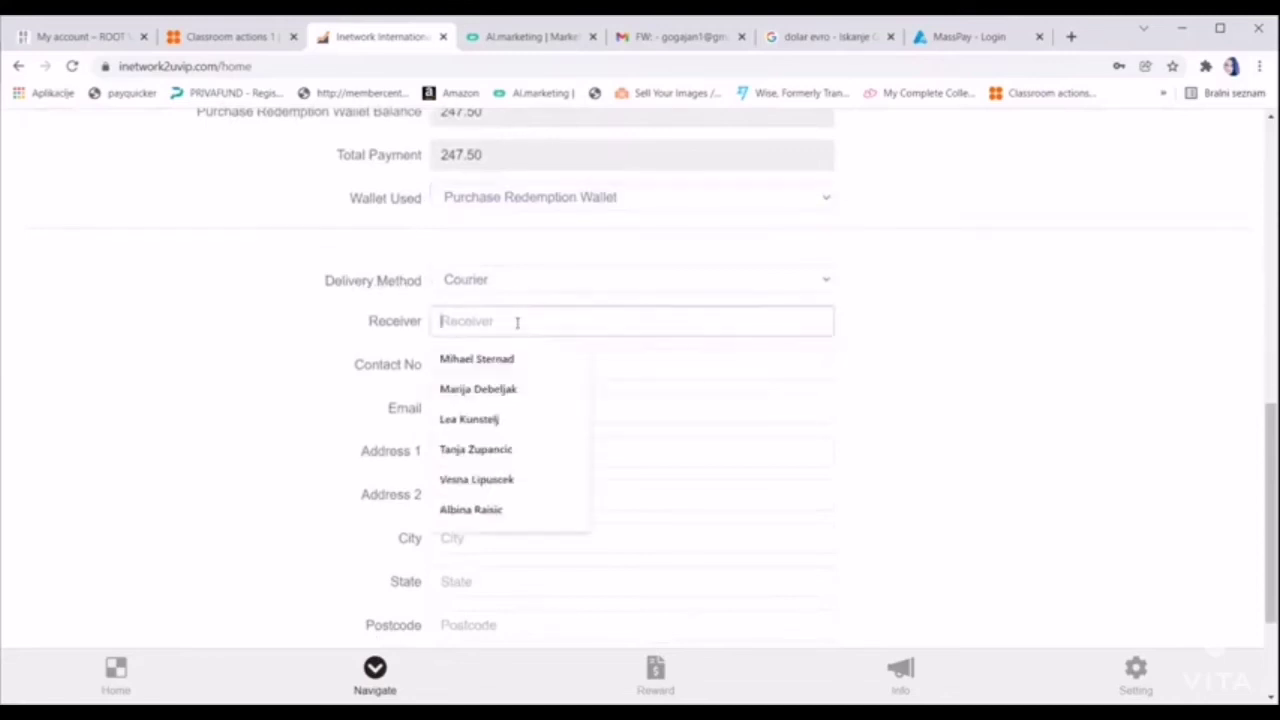
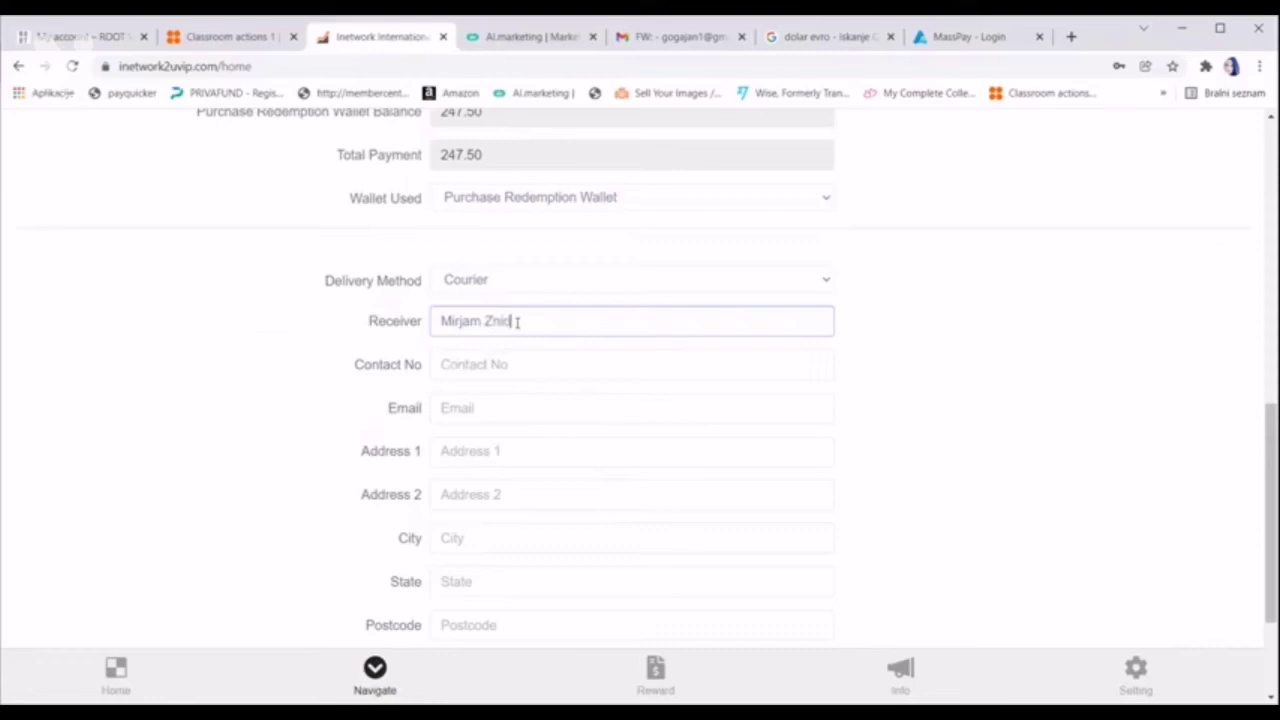
Fill in the receiver's contact phone number and e-mail address
click(520, 364)
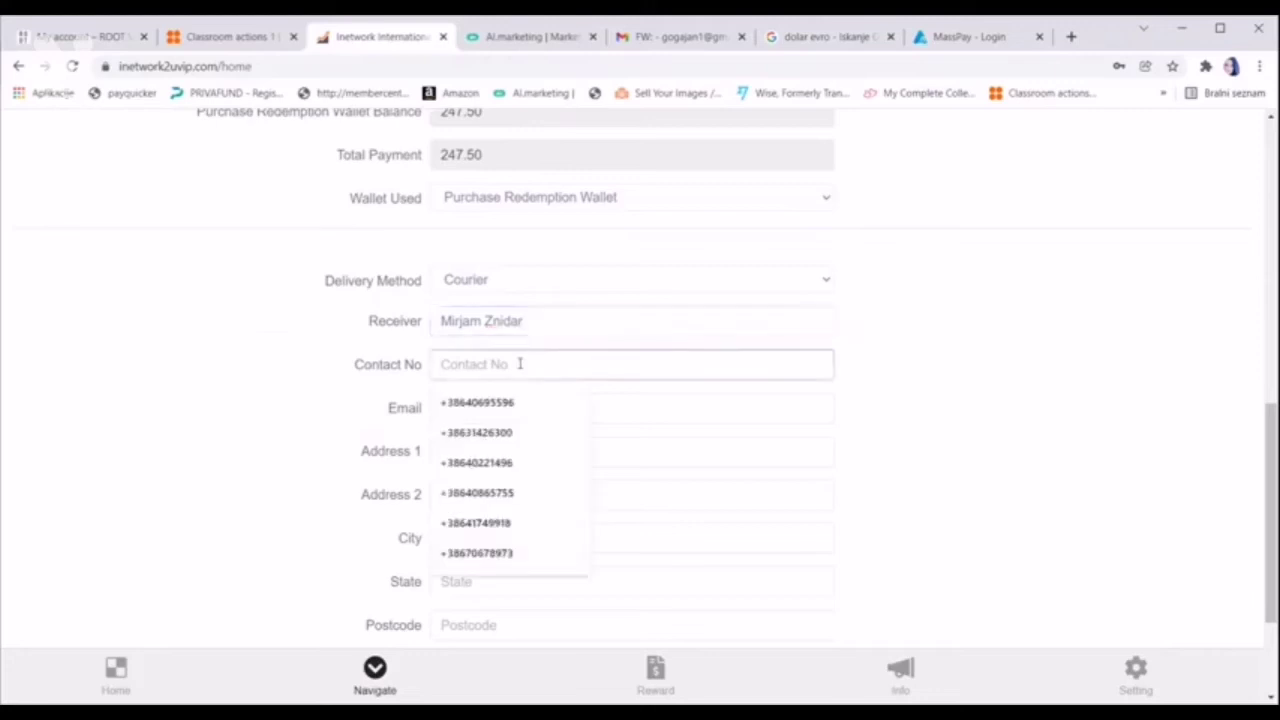
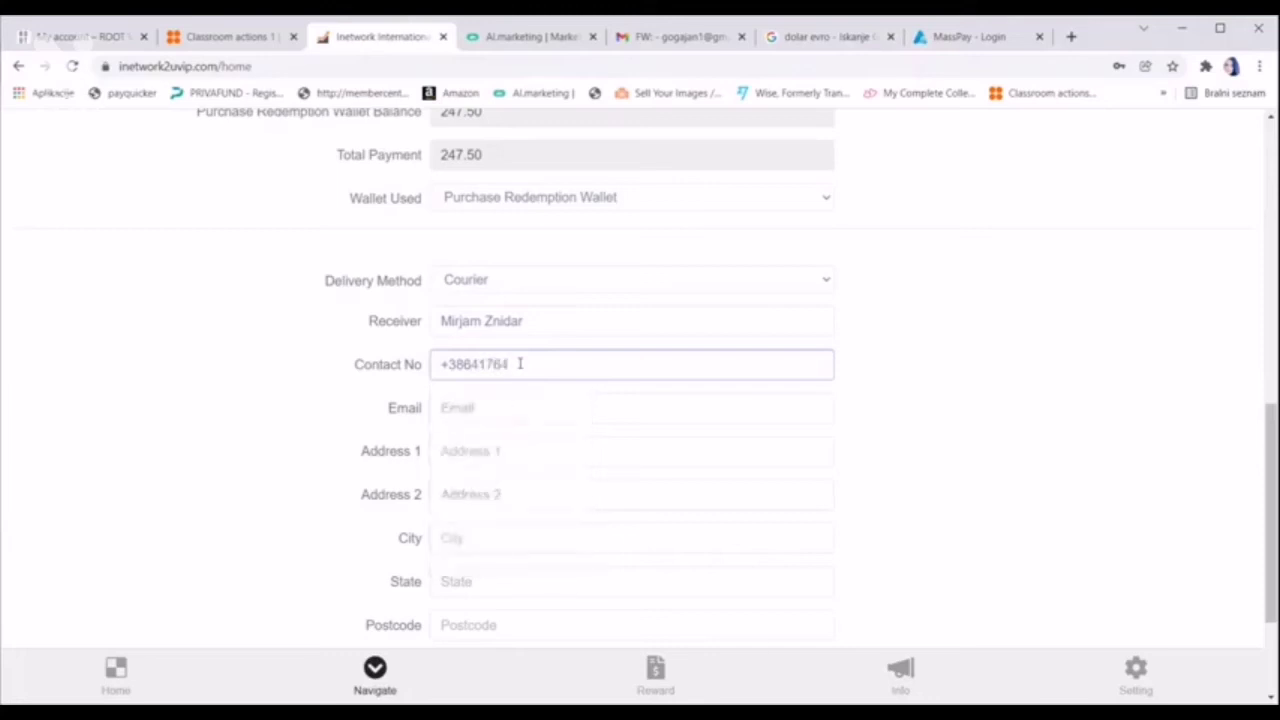
scroll(521, 364, down, 1)
click(497, 330)
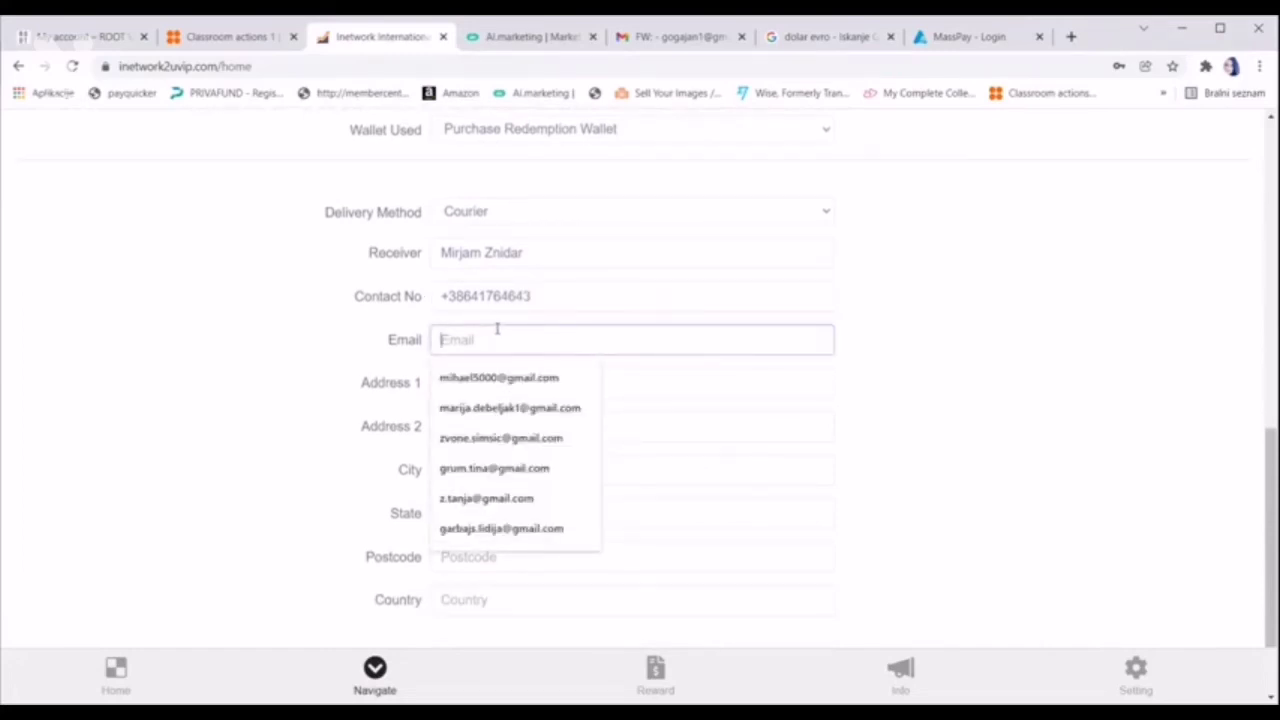
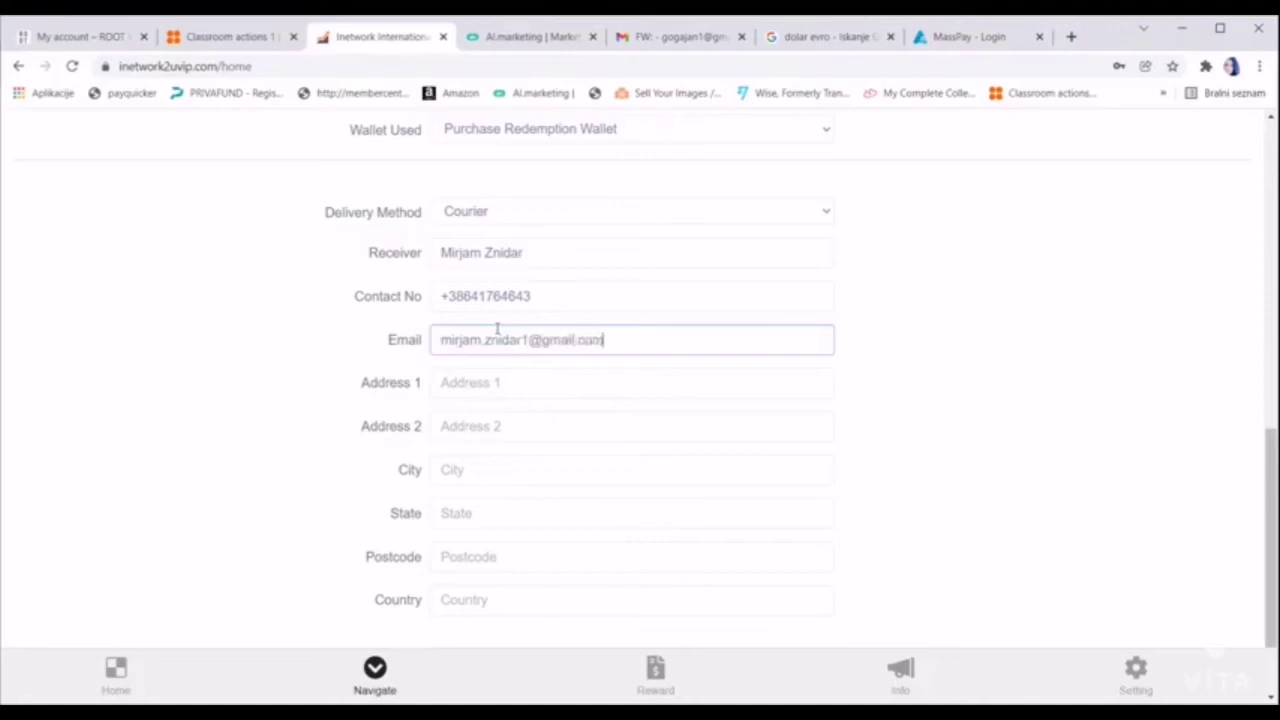
click(515, 388)
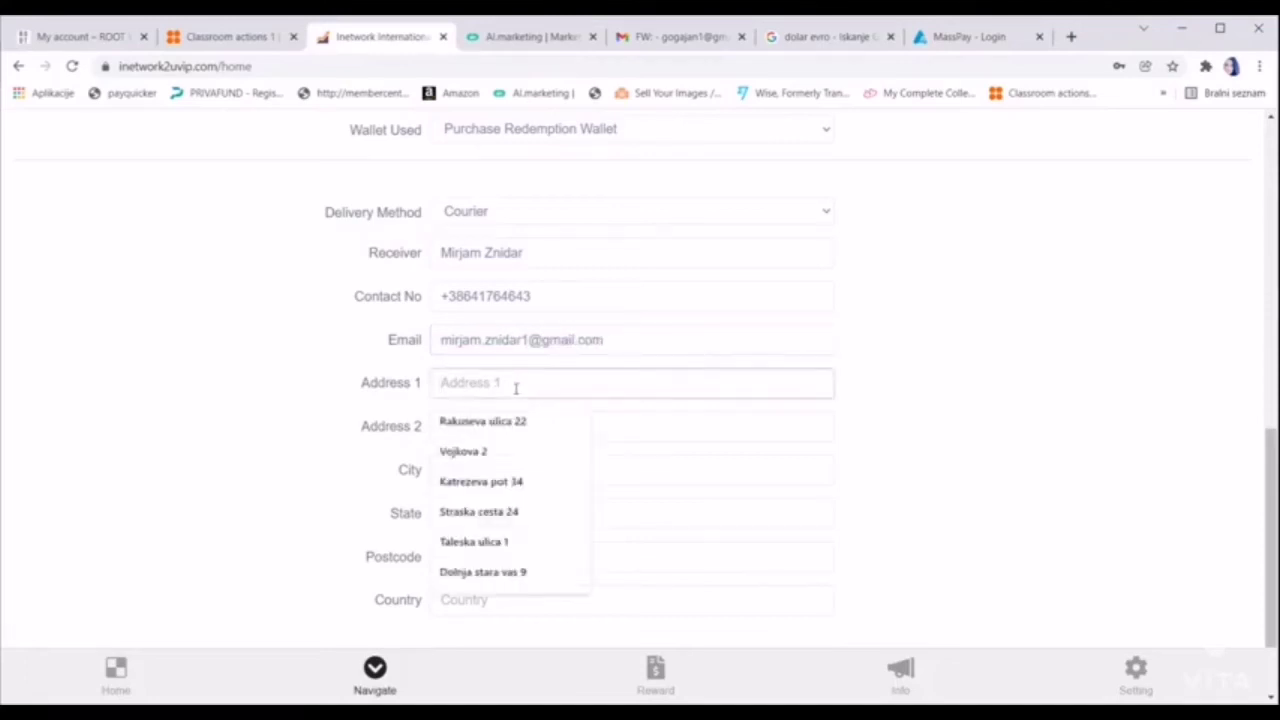
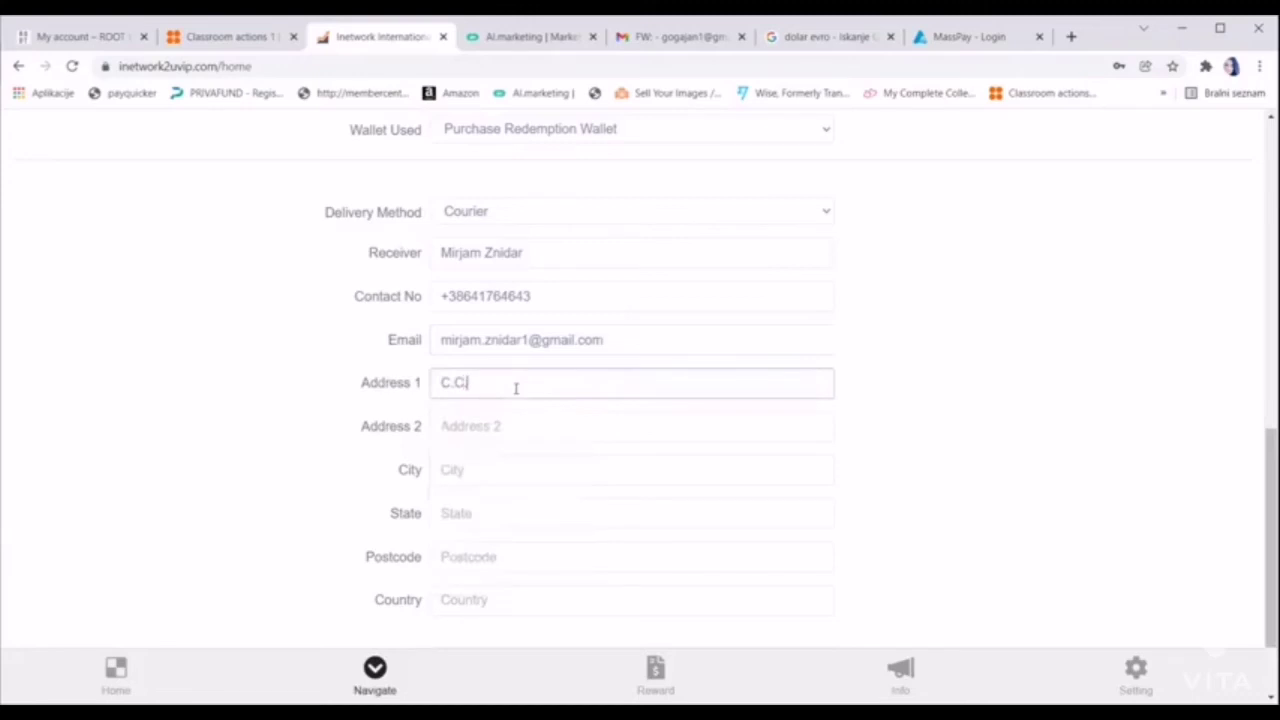
Enter the receiver's street address line and city
click(486, 474)
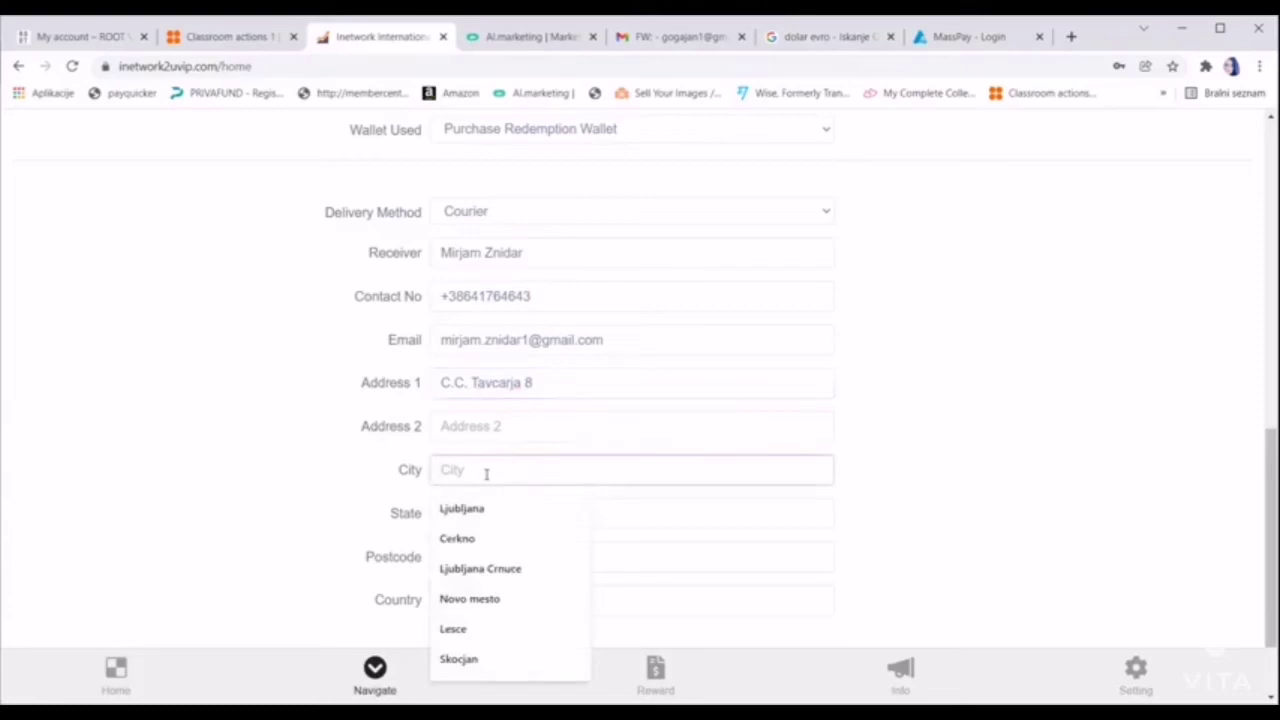
text(Jesenice)
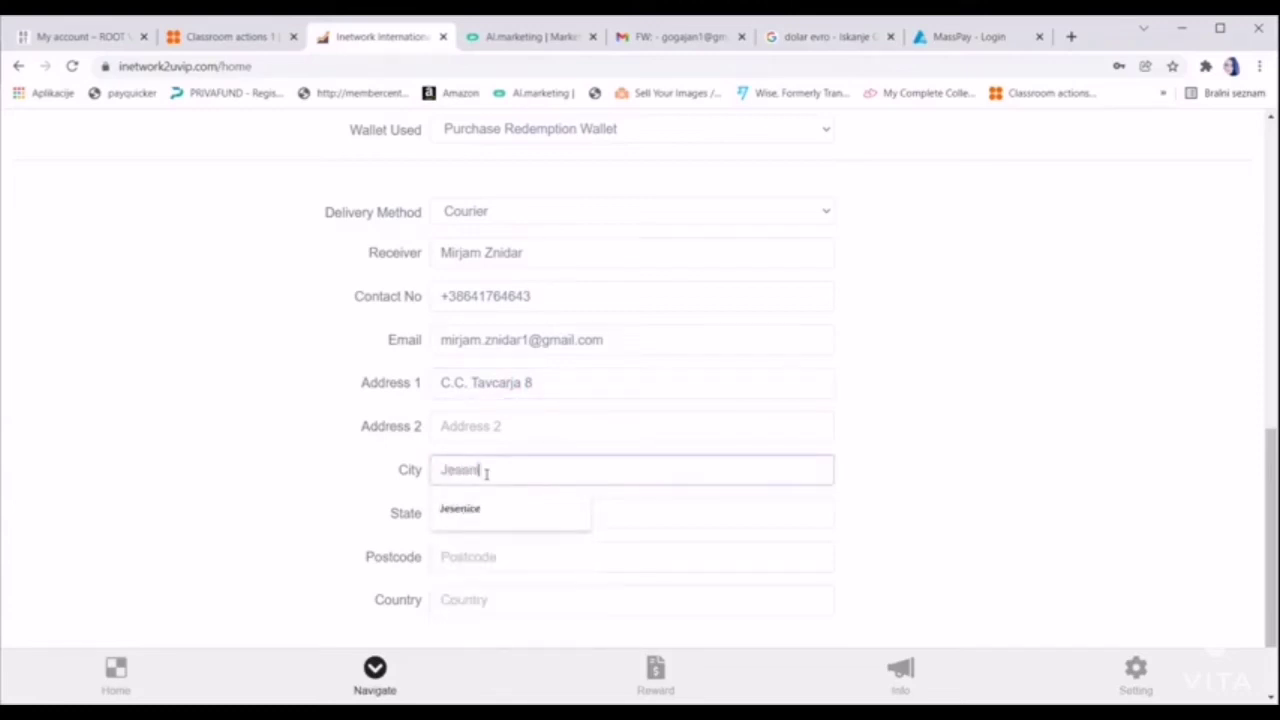
Set State to Slovenia, enter the postcode, and choose Slovenia as Country
click(491, 517)
click(489, 558)
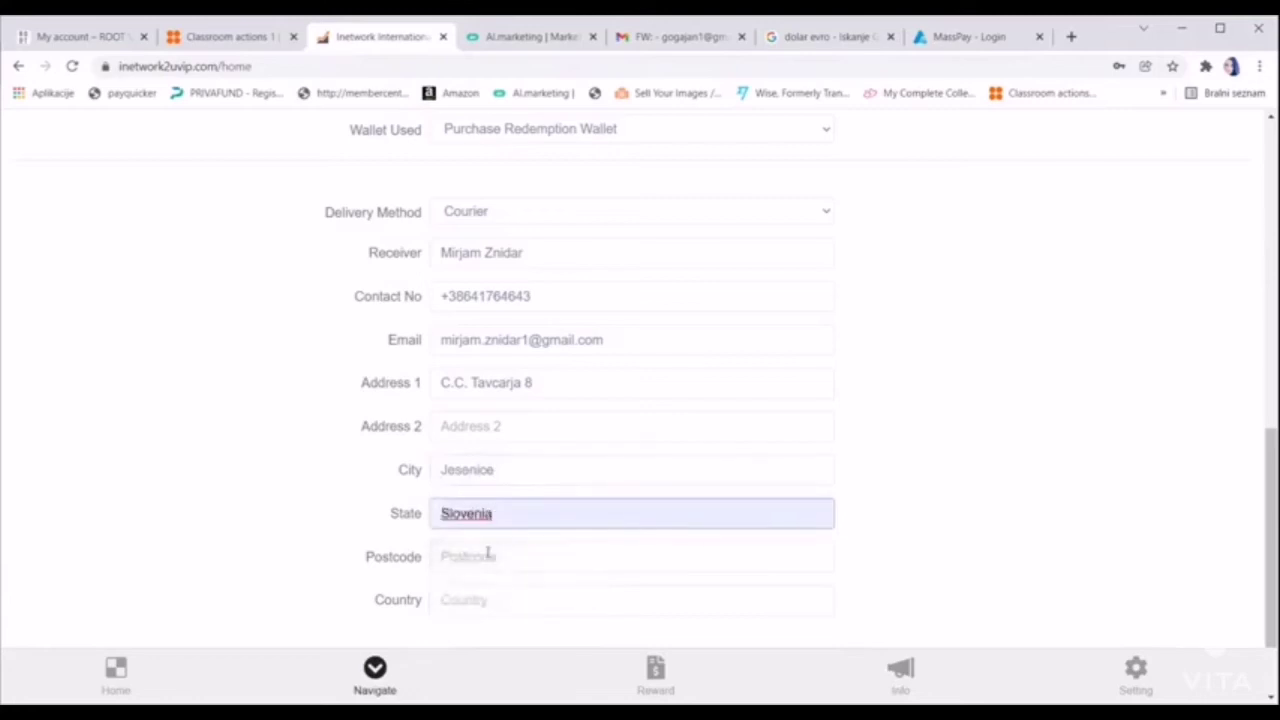
click(489, 556)
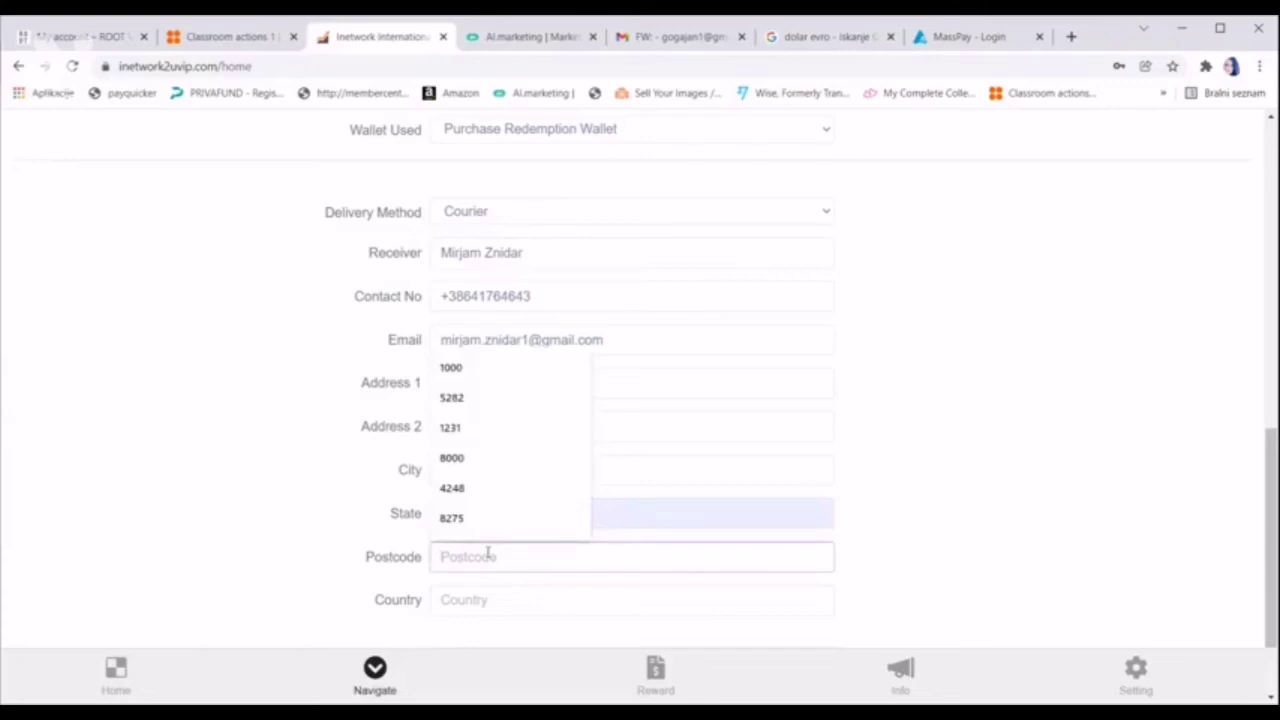
text(4270)
click(523, 592)
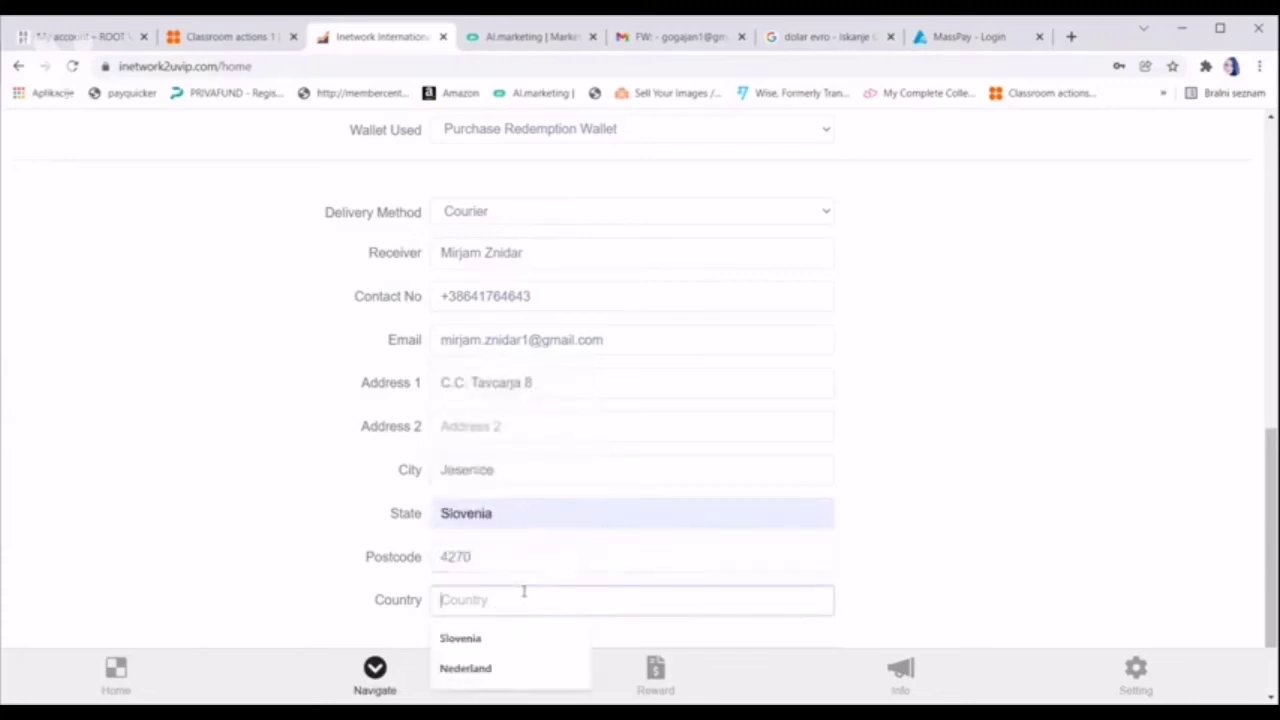
click(478, 640)
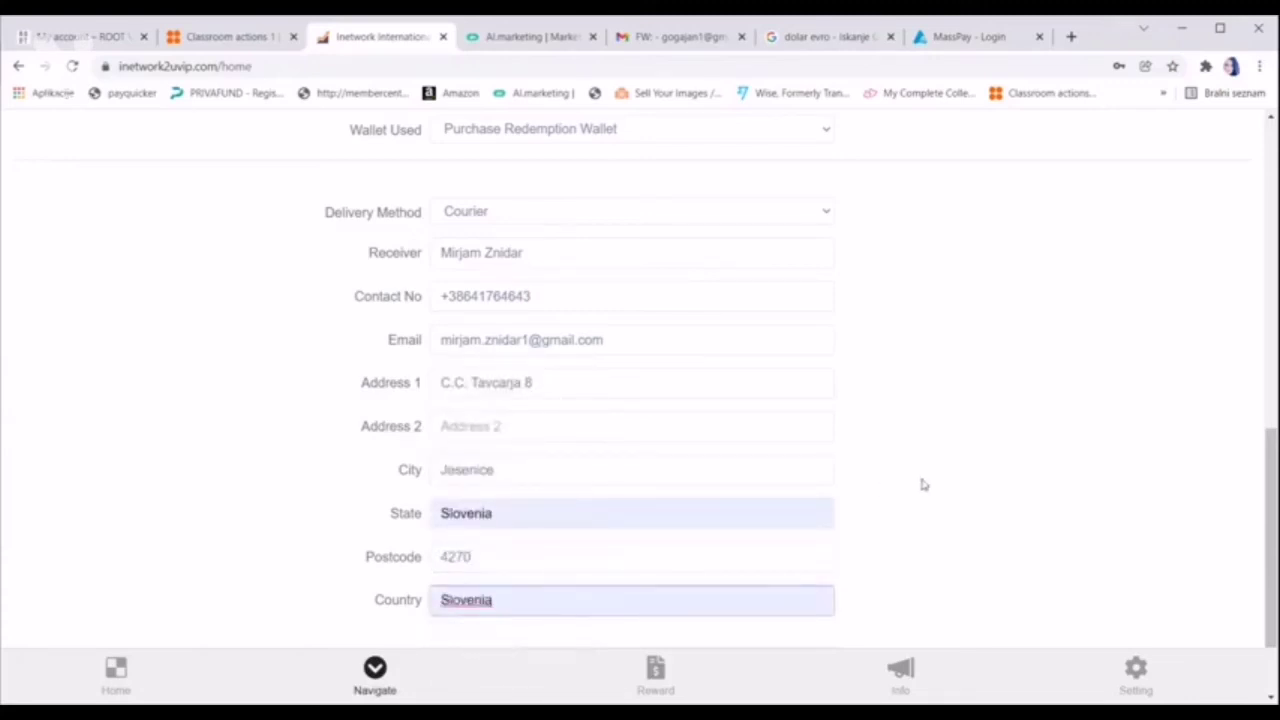
scroll(921, 484, up, 1)
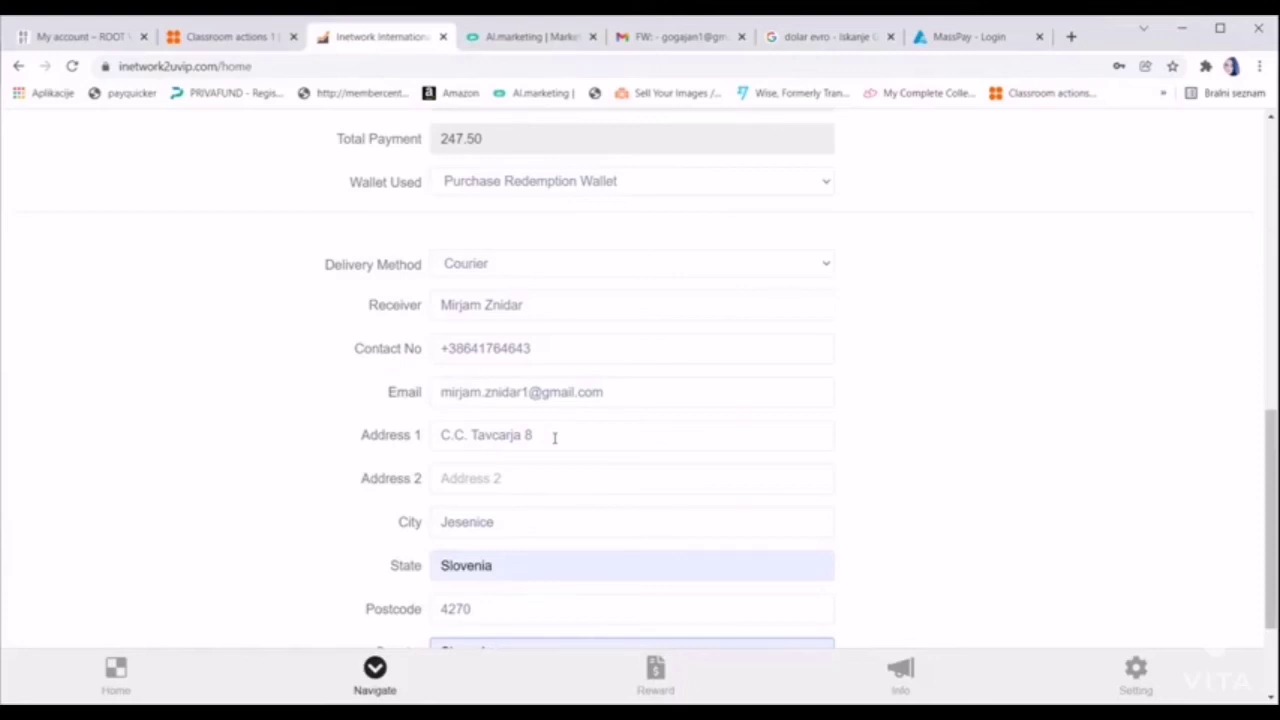
scroll(554, 437, down, 1)
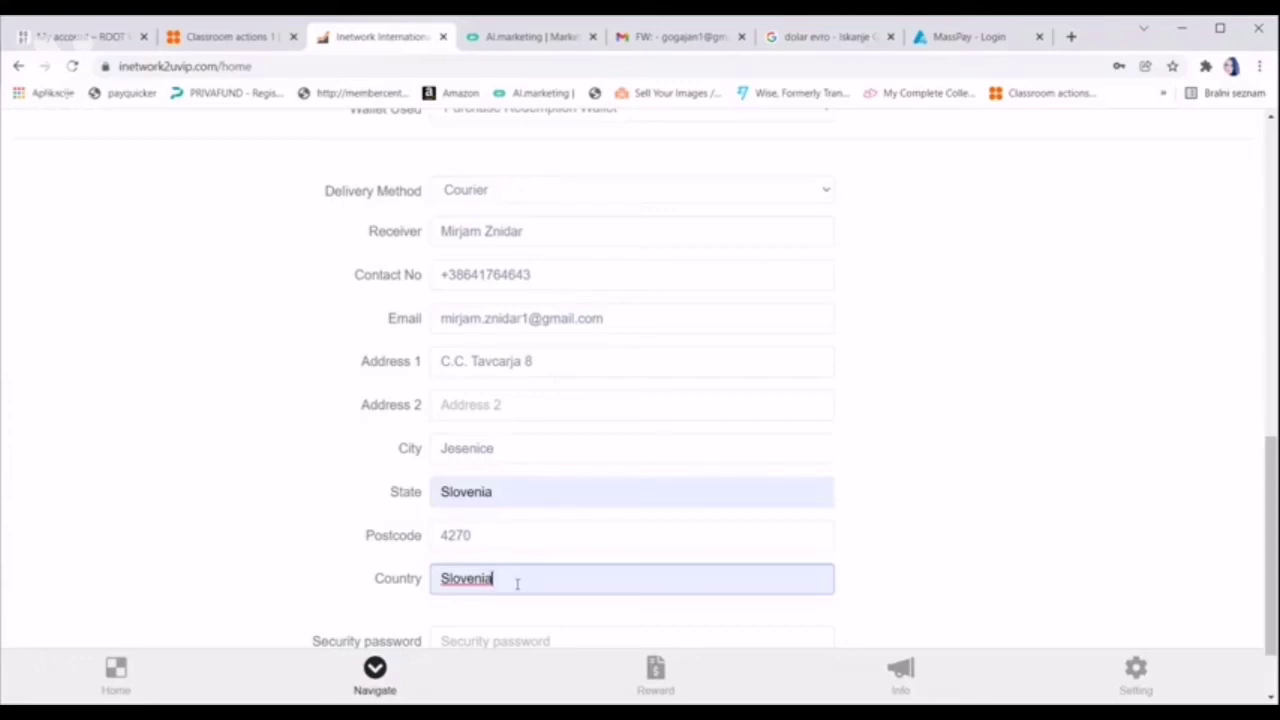
scroll(517, 585, down, 1)
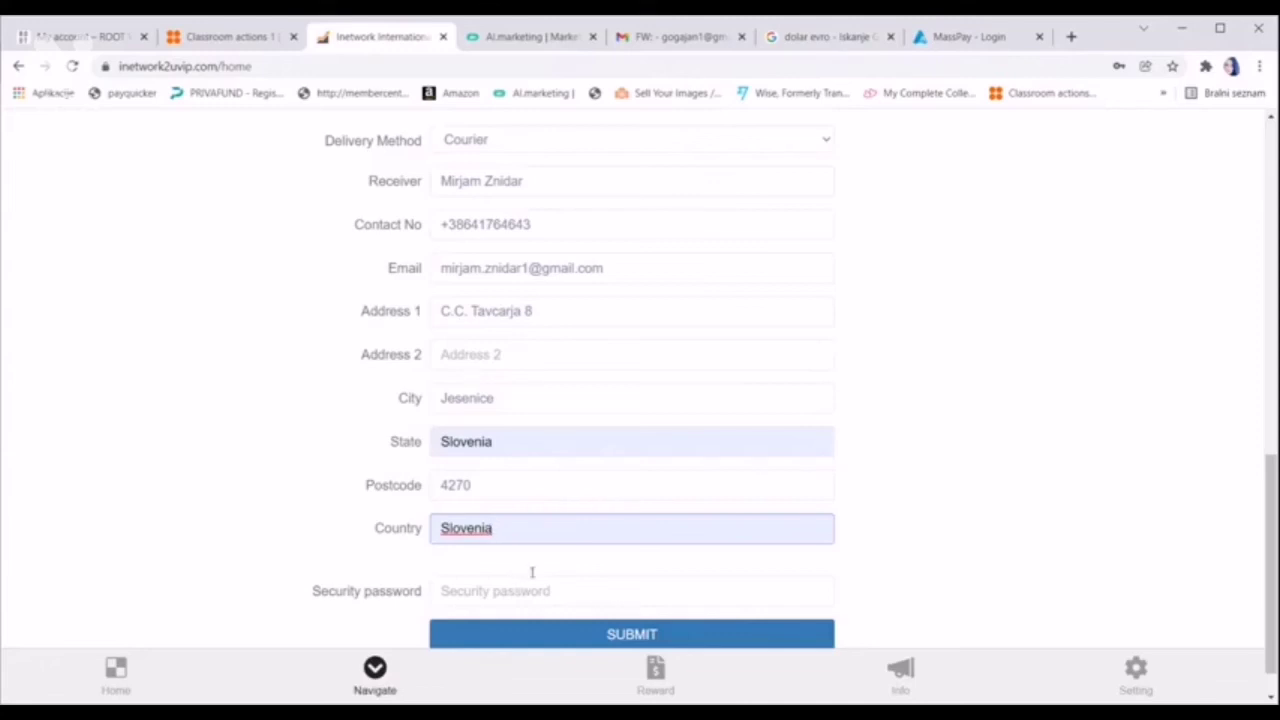
scroll(632, 516, down, 1)
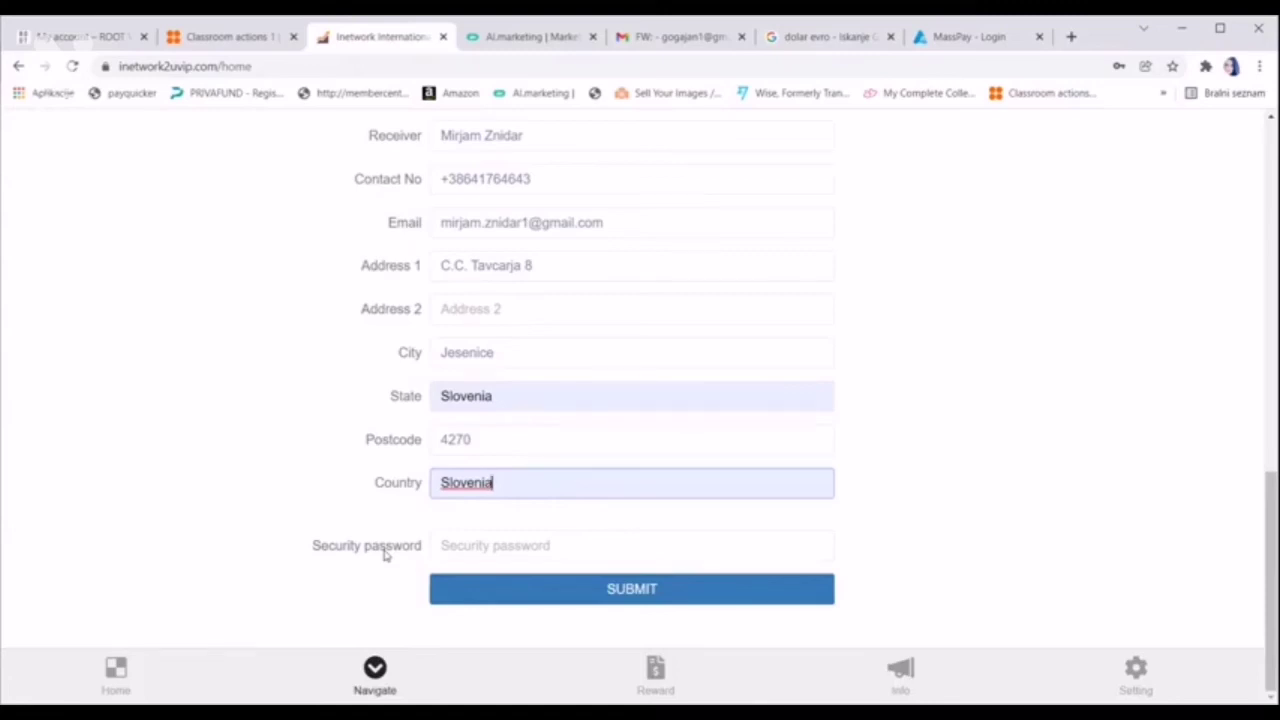
click(478, 546)
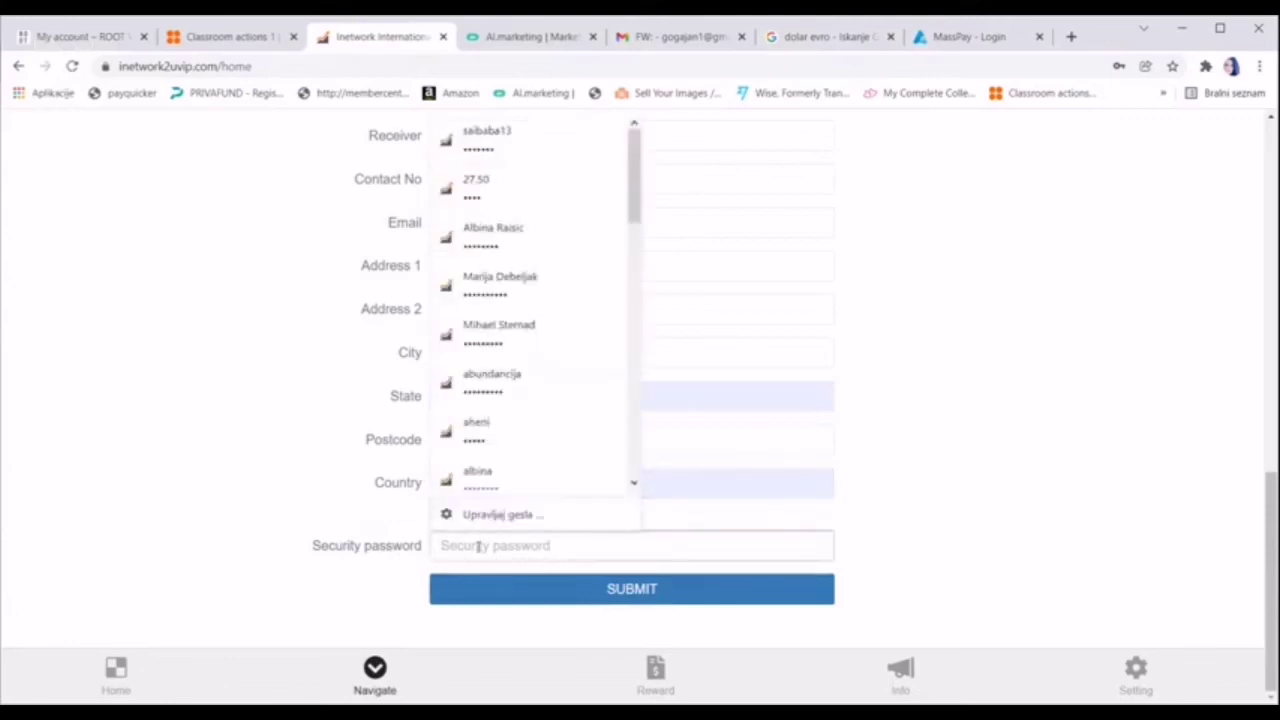
Enter the security password, review the order form, and SUBMIT the redemption
text(•)
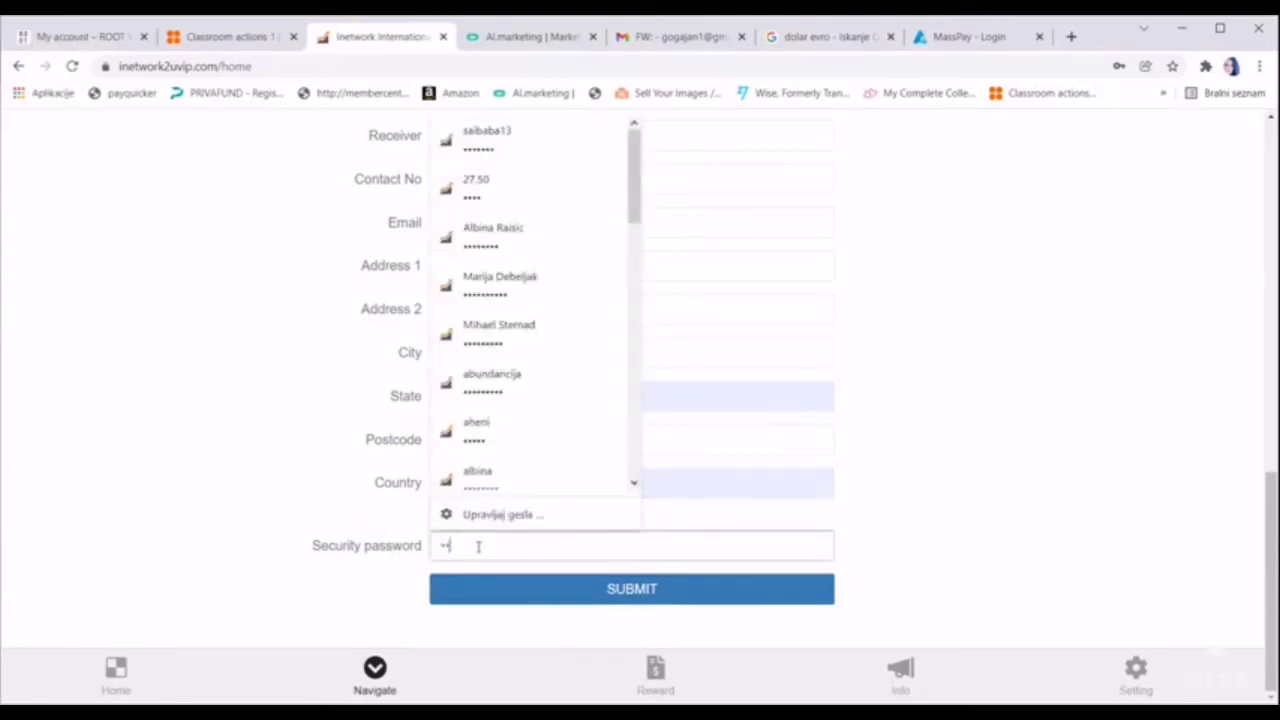
text(•••)
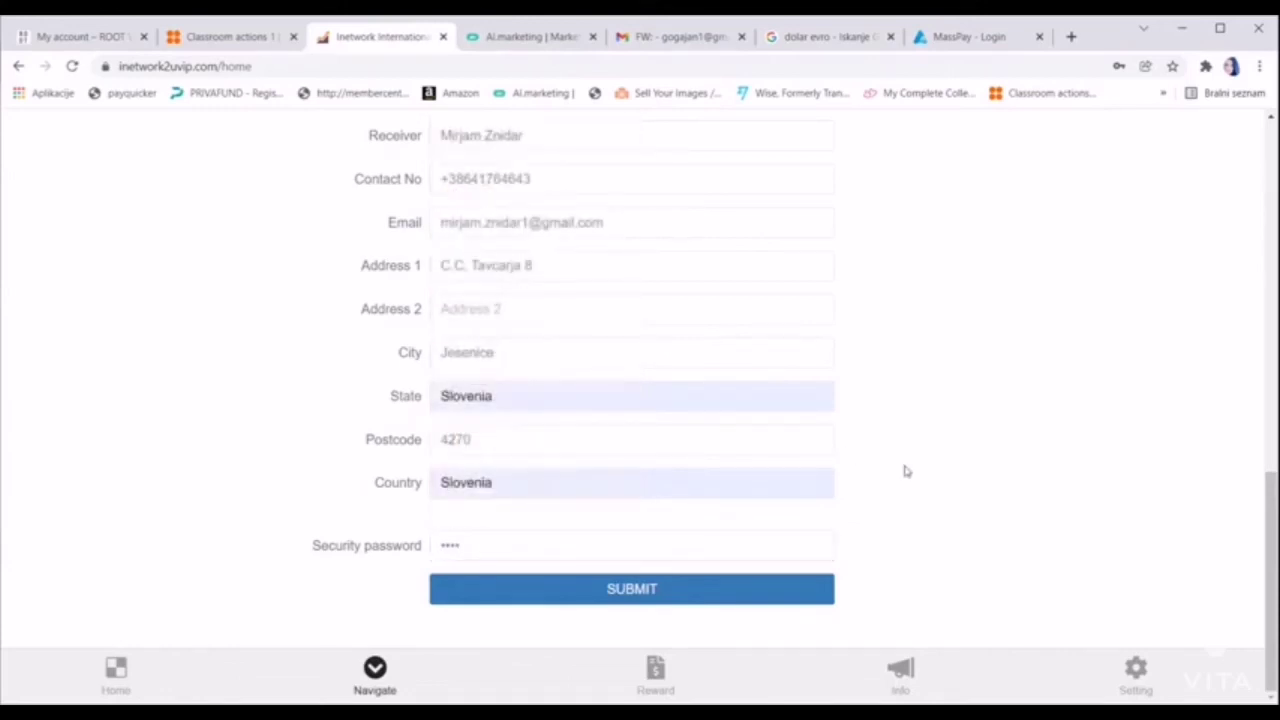
scroll(905, 470, up, 1)
scroll(905, 470, up, 1)
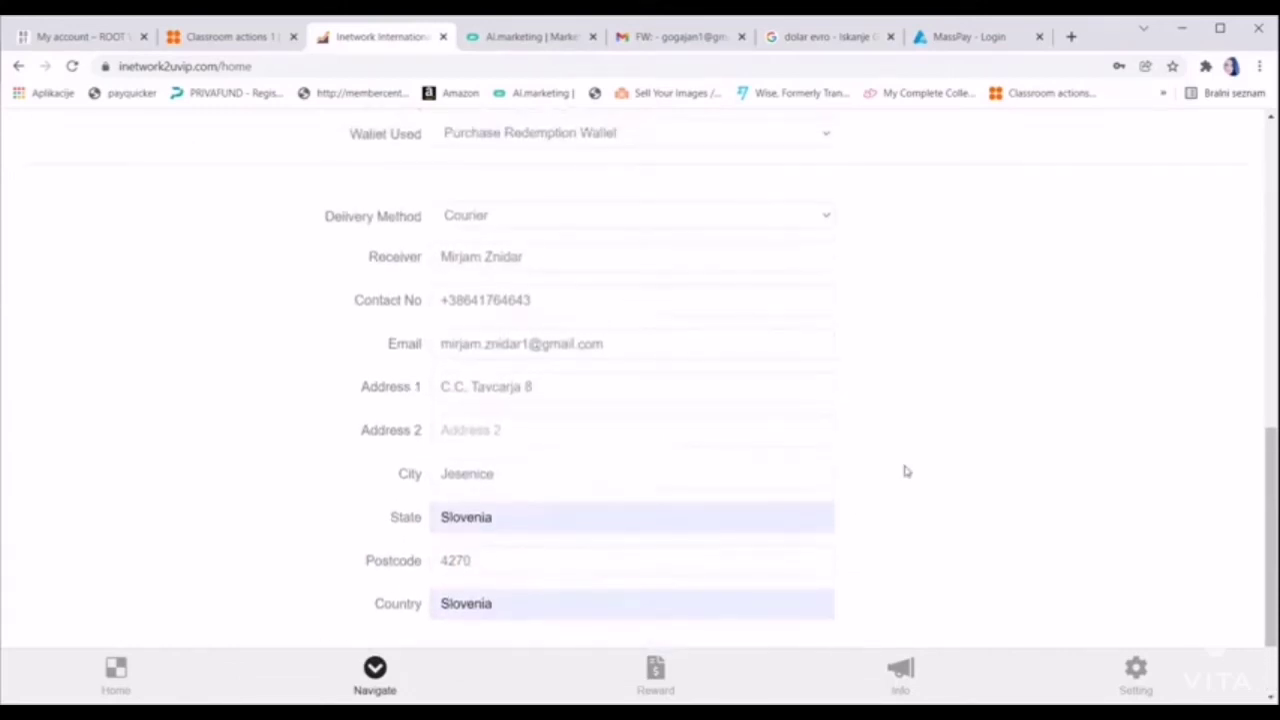
scroll(905, 470, down, 2)
scroll(905, 470, up, 4)
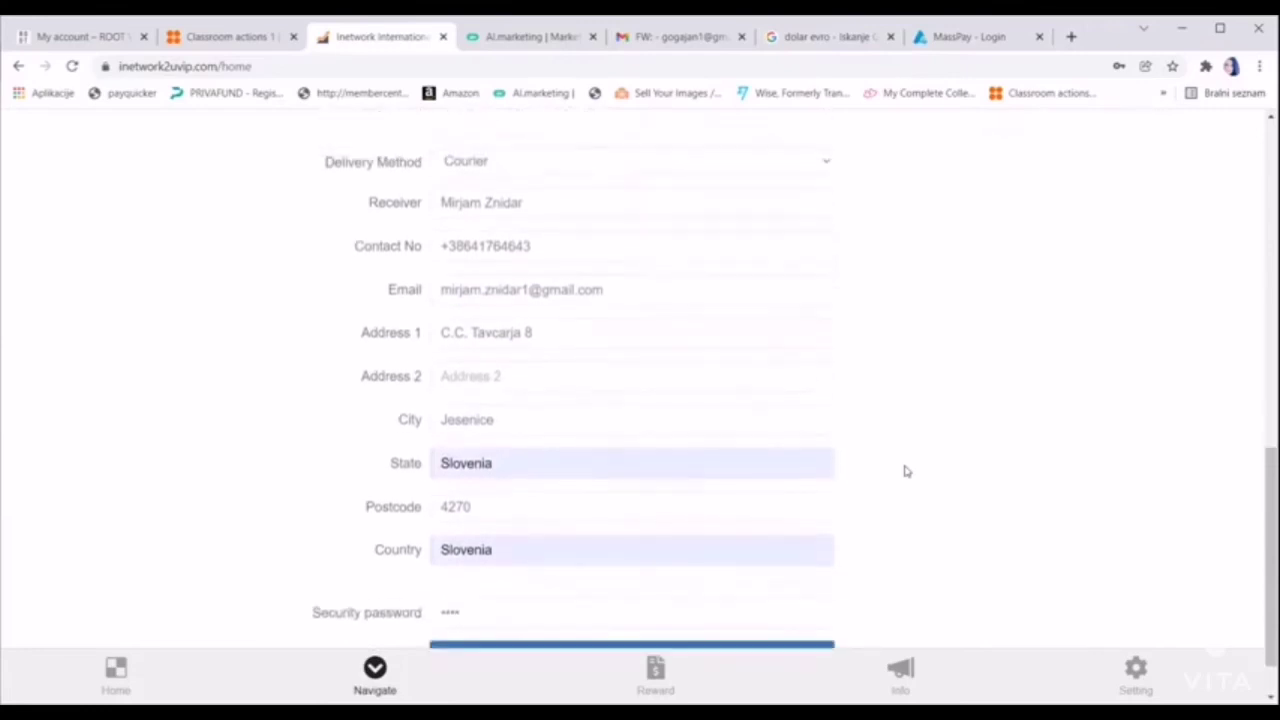
scroll(905, 470, down, 4)
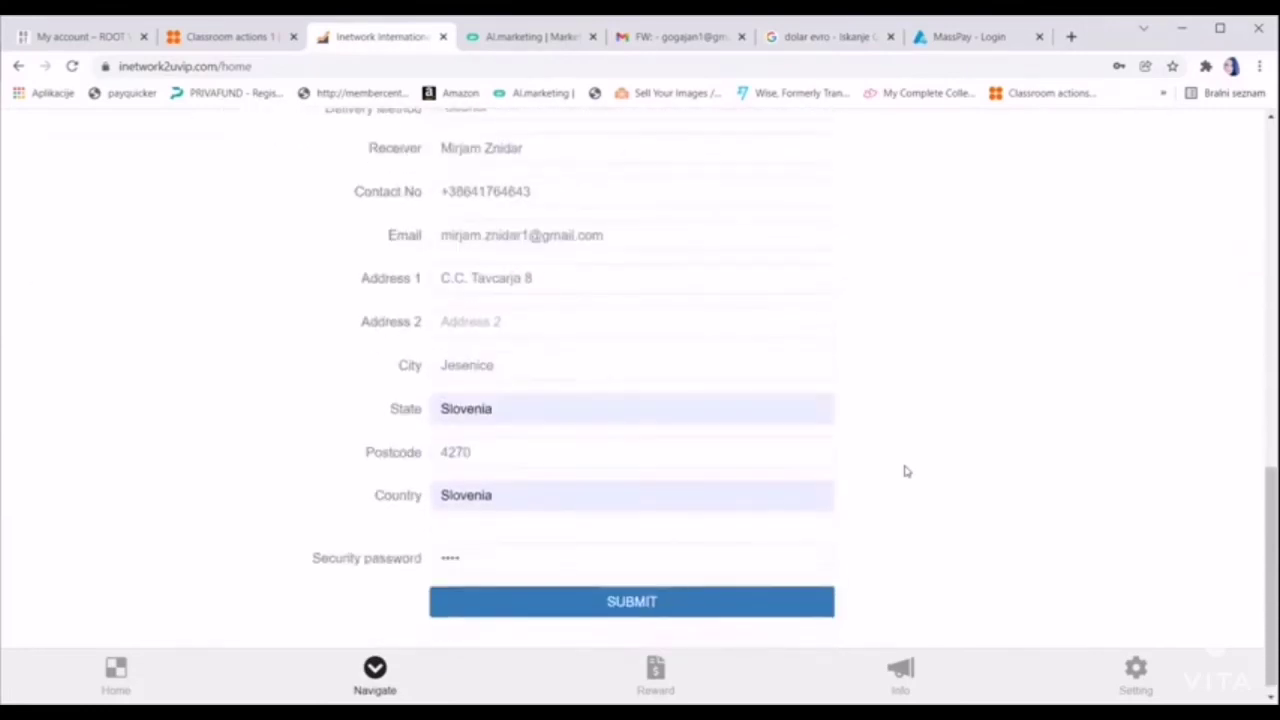
click(634, 591)
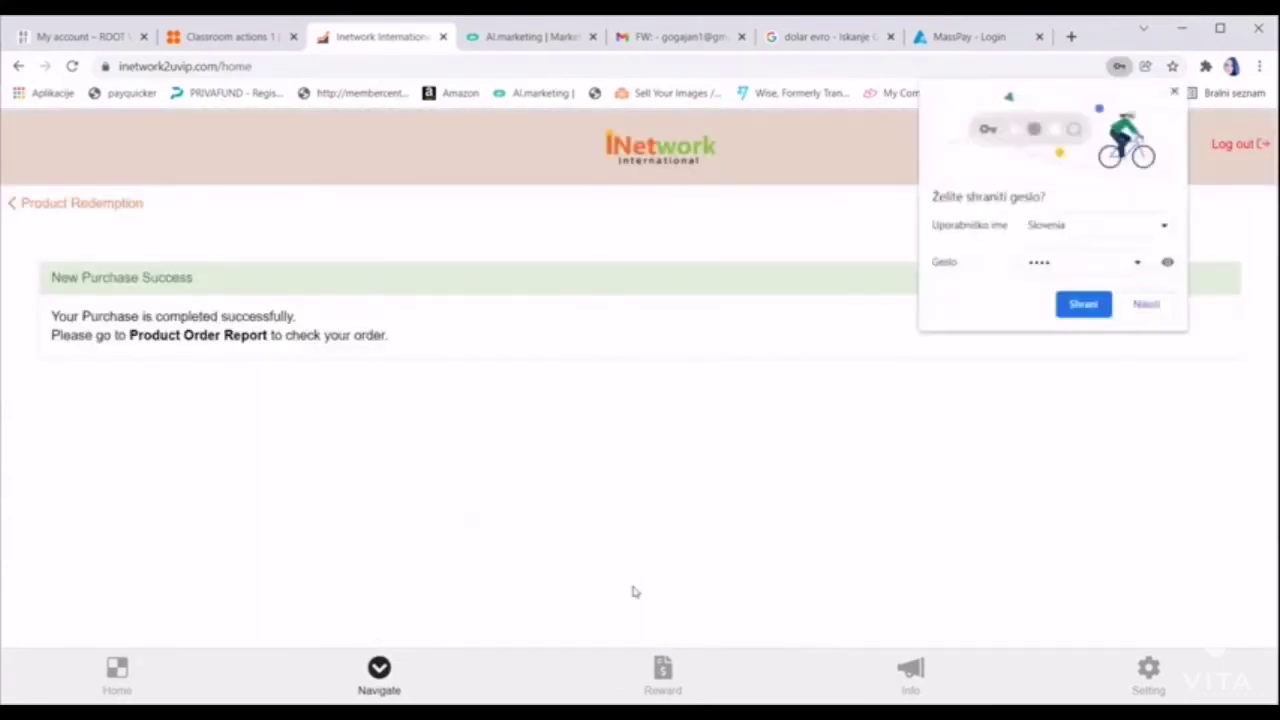
Close the save-password popup and scroll the Navigate list to the product redemption entries
click(1176, 93)
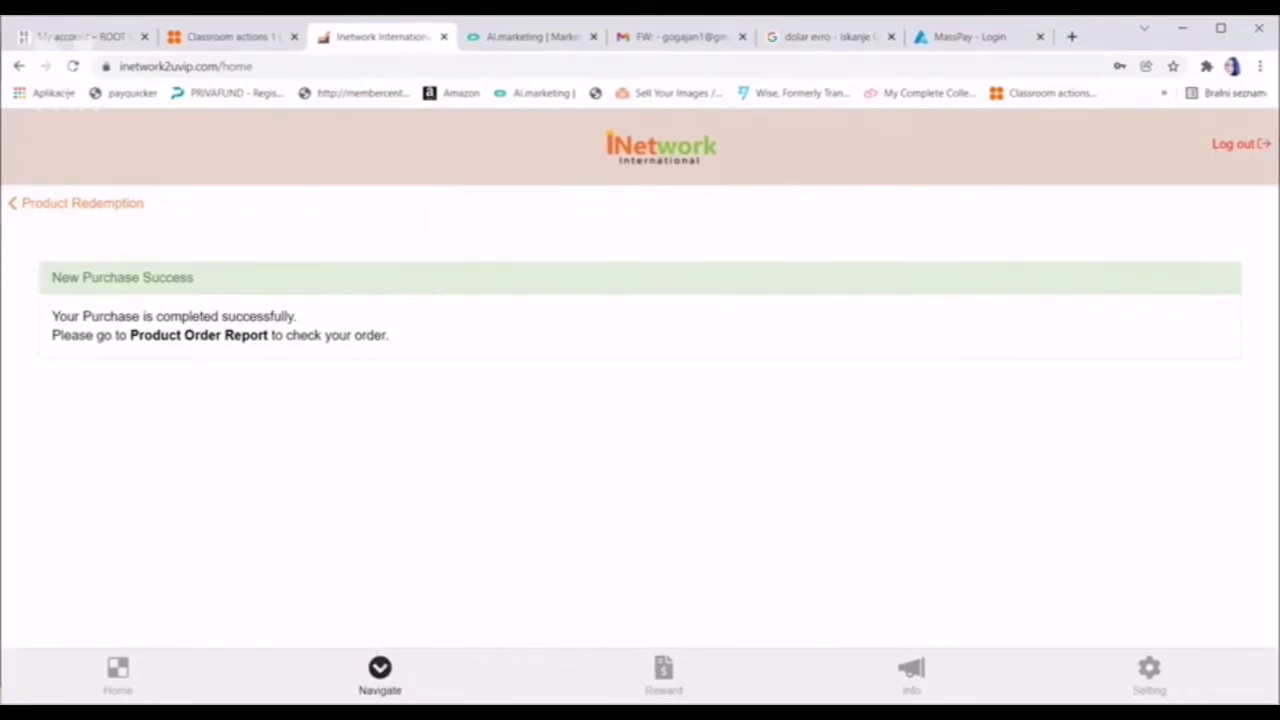
click(380, 672)
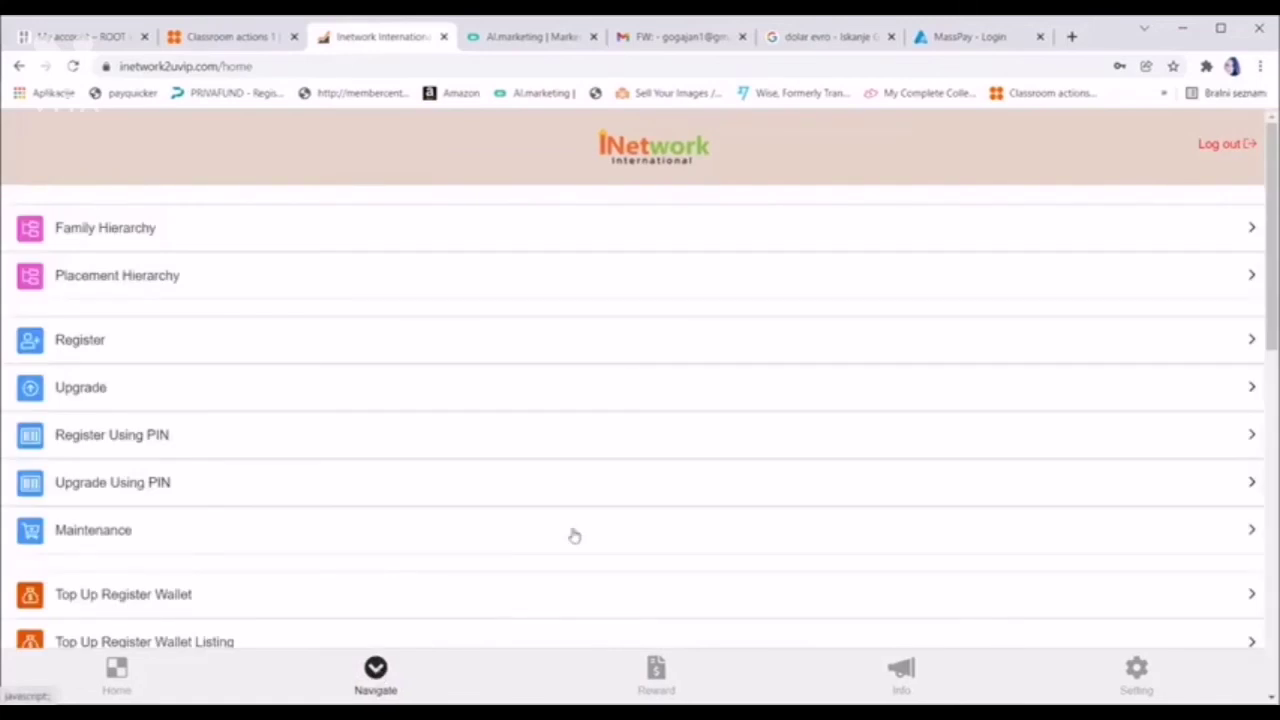
scroll(575, 536, down, 3)
scroll(575, 536, down, 3)
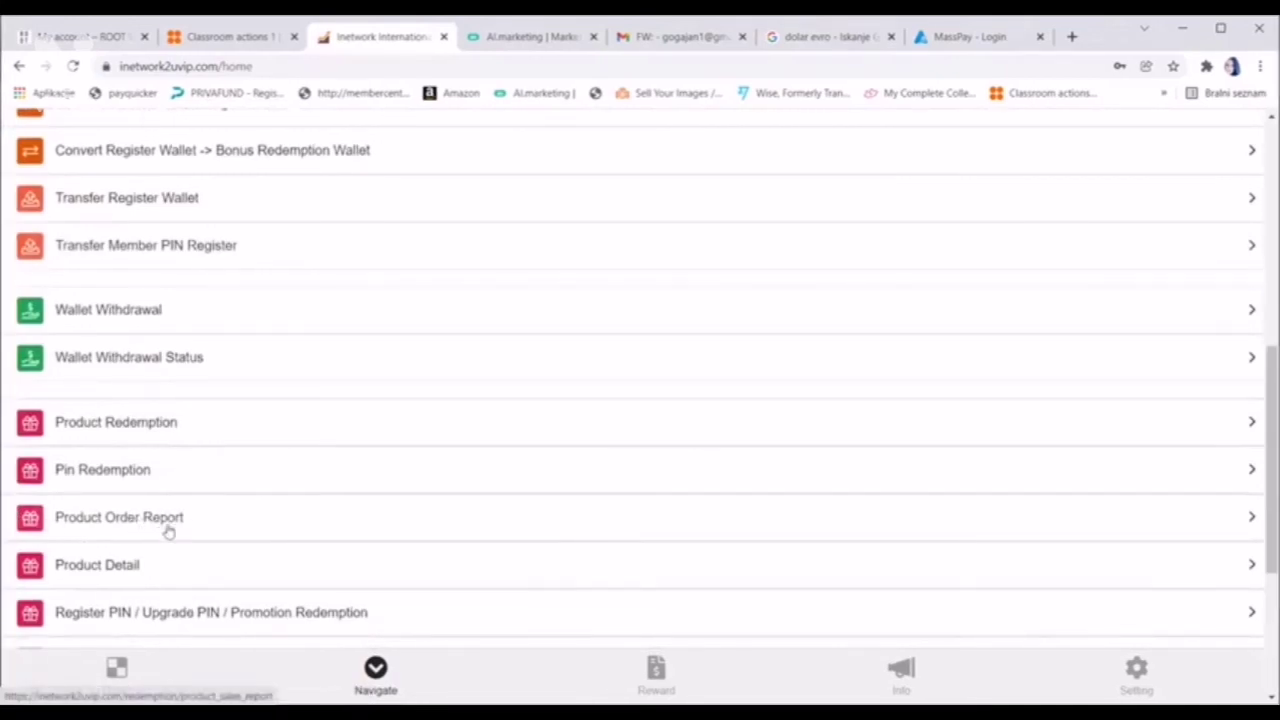
Open the Product Order Report and the delivery order PDF for the 247.50 order
click(163, 525)
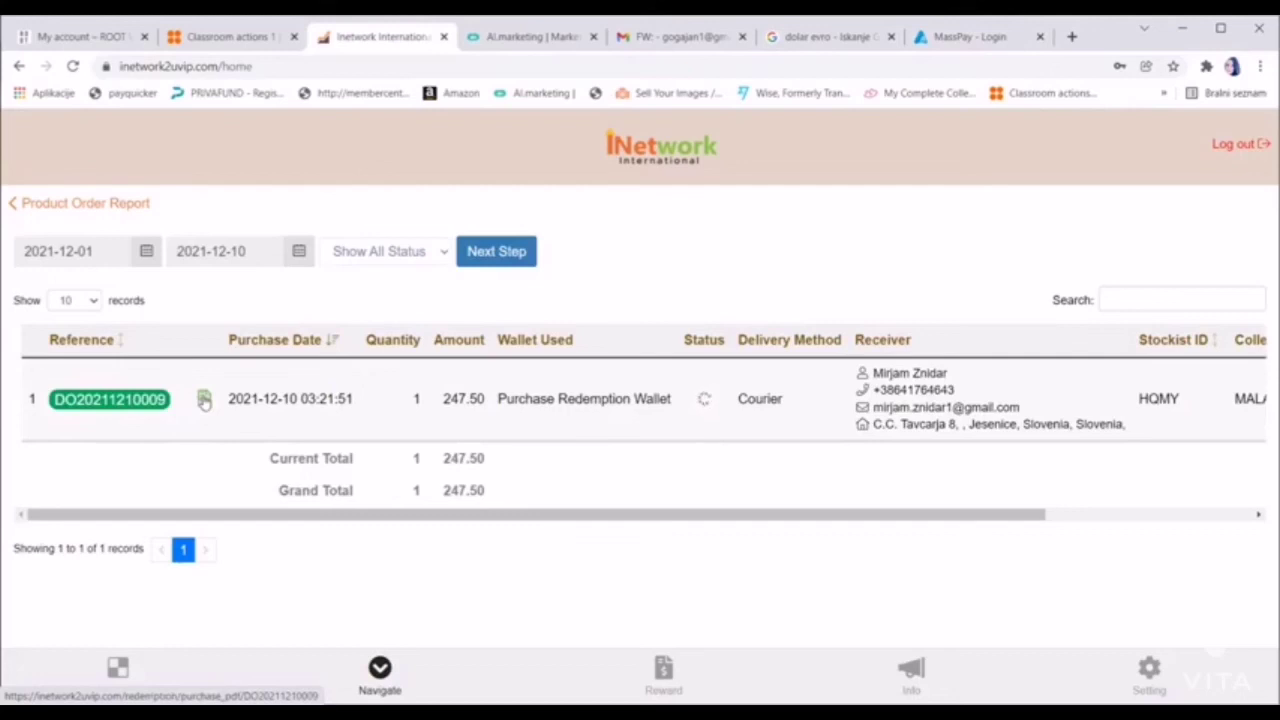
click(204, 400)
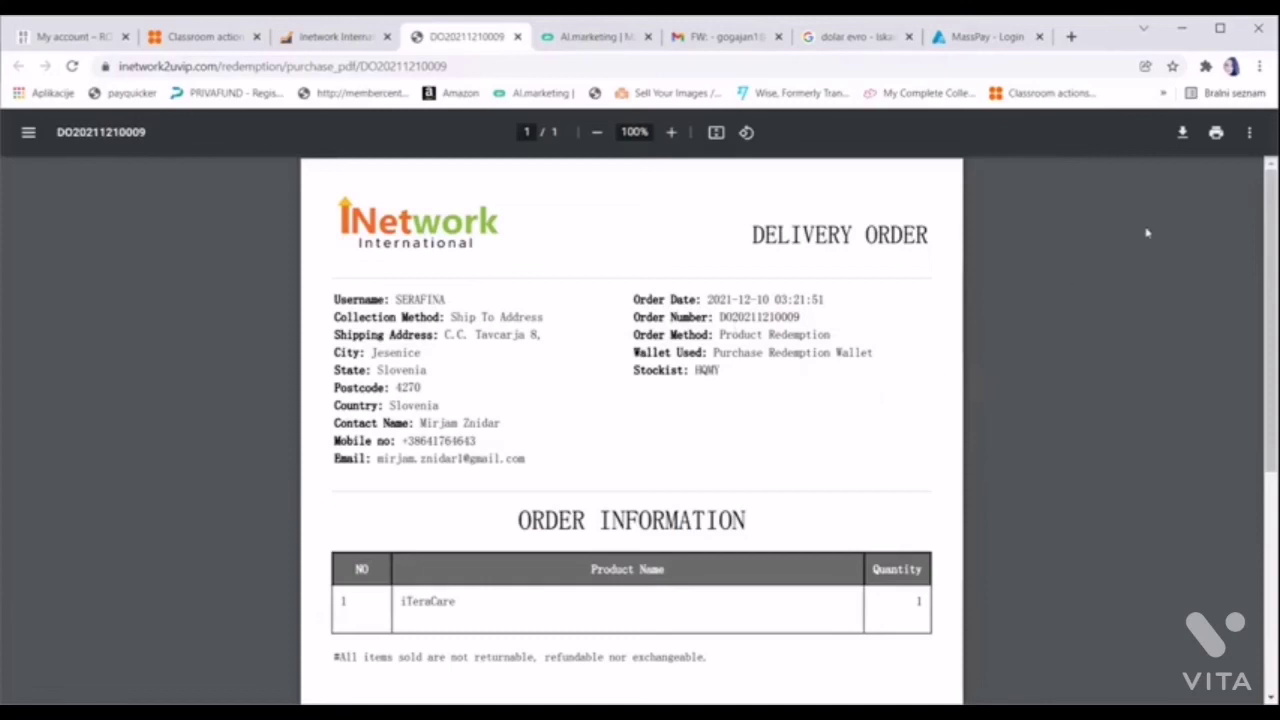
Download the delivery order PDF from the viewer and place the cursor after its file name
click(1184, 134)
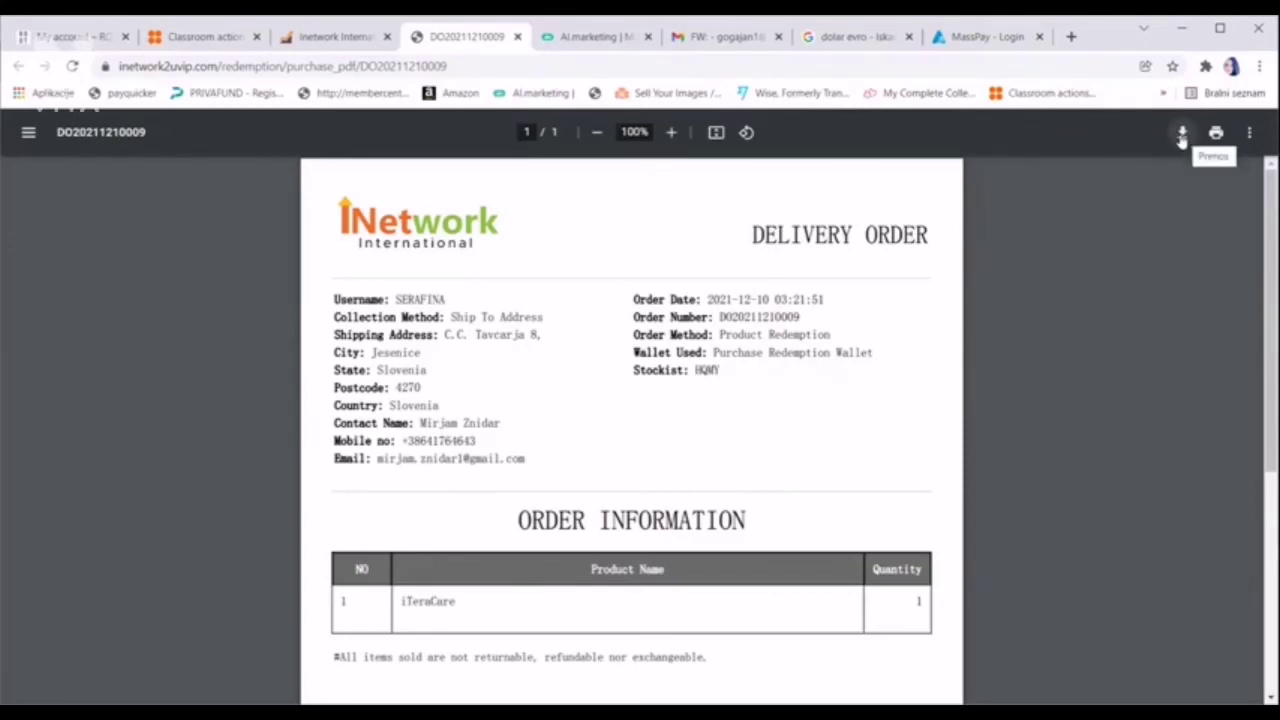
click(1183, 134)
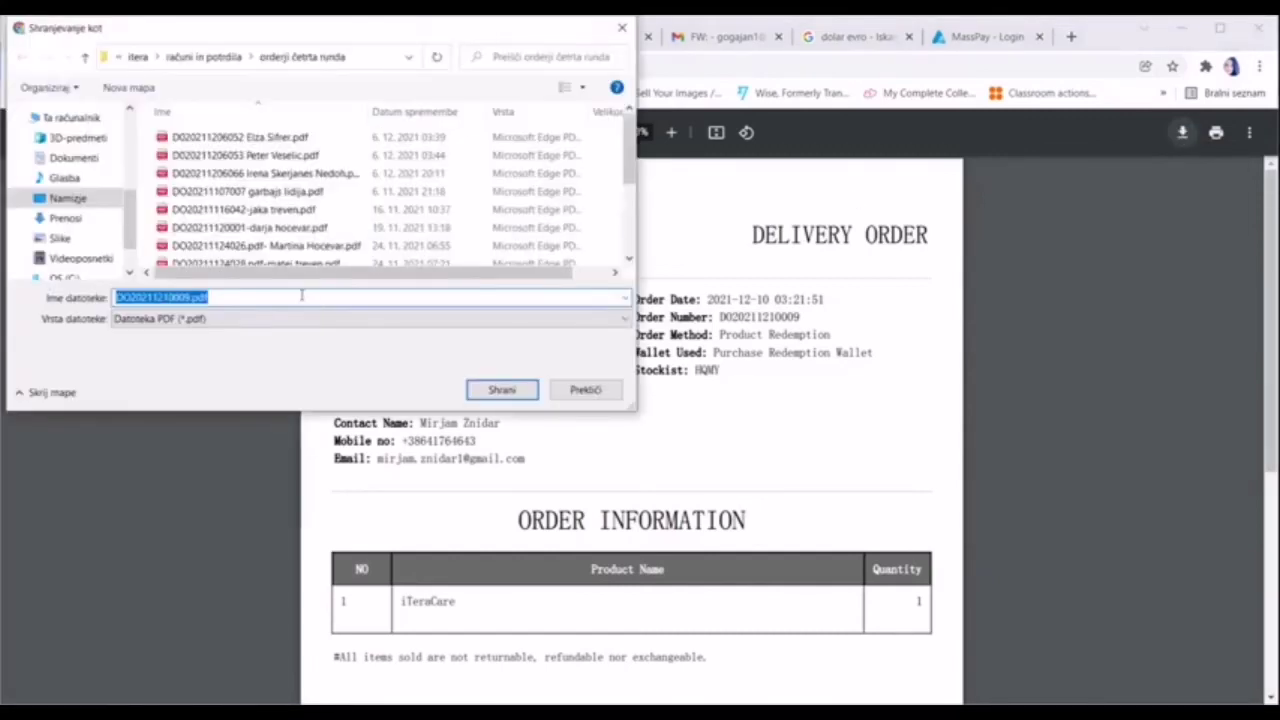
click(301, 296)
text(-)
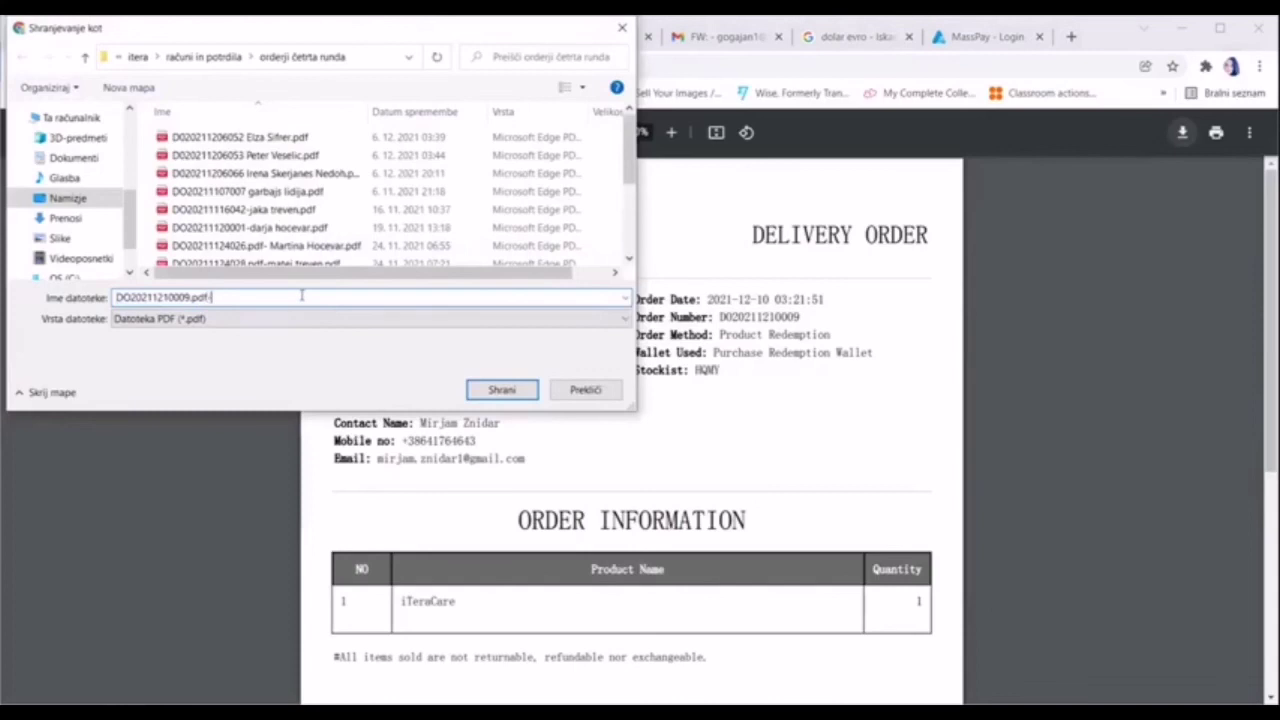
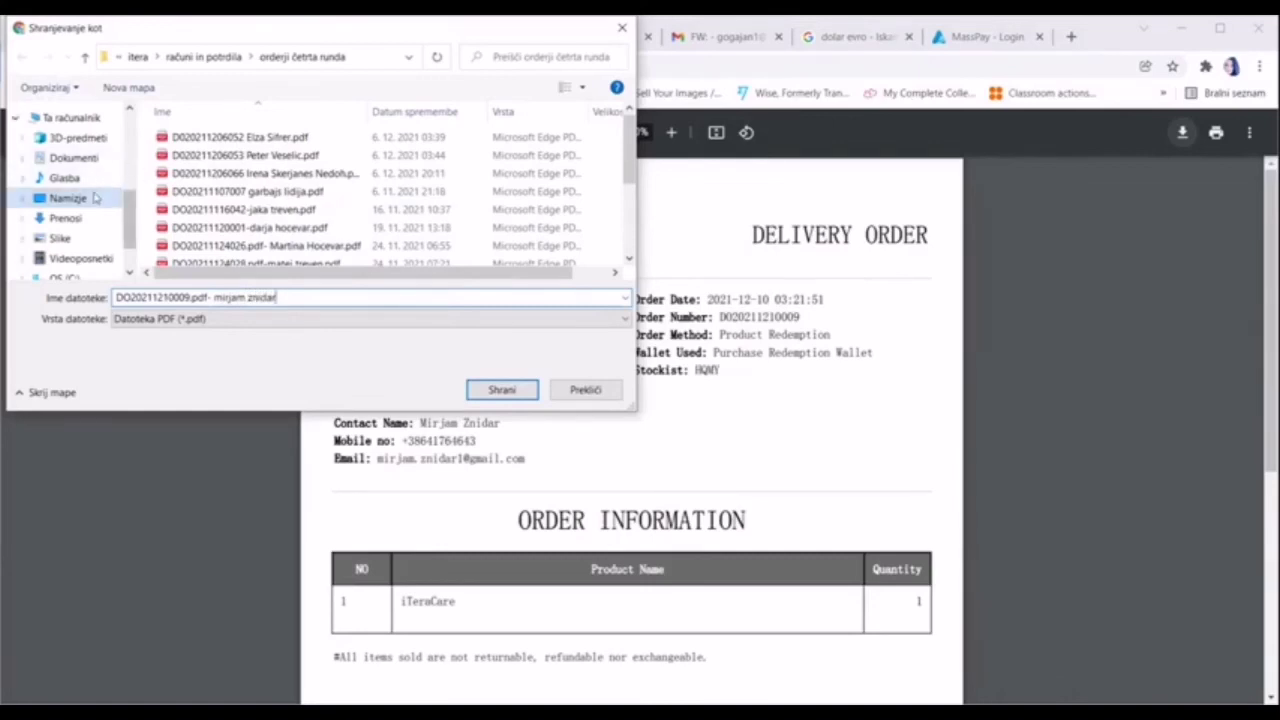
click(80, 197)
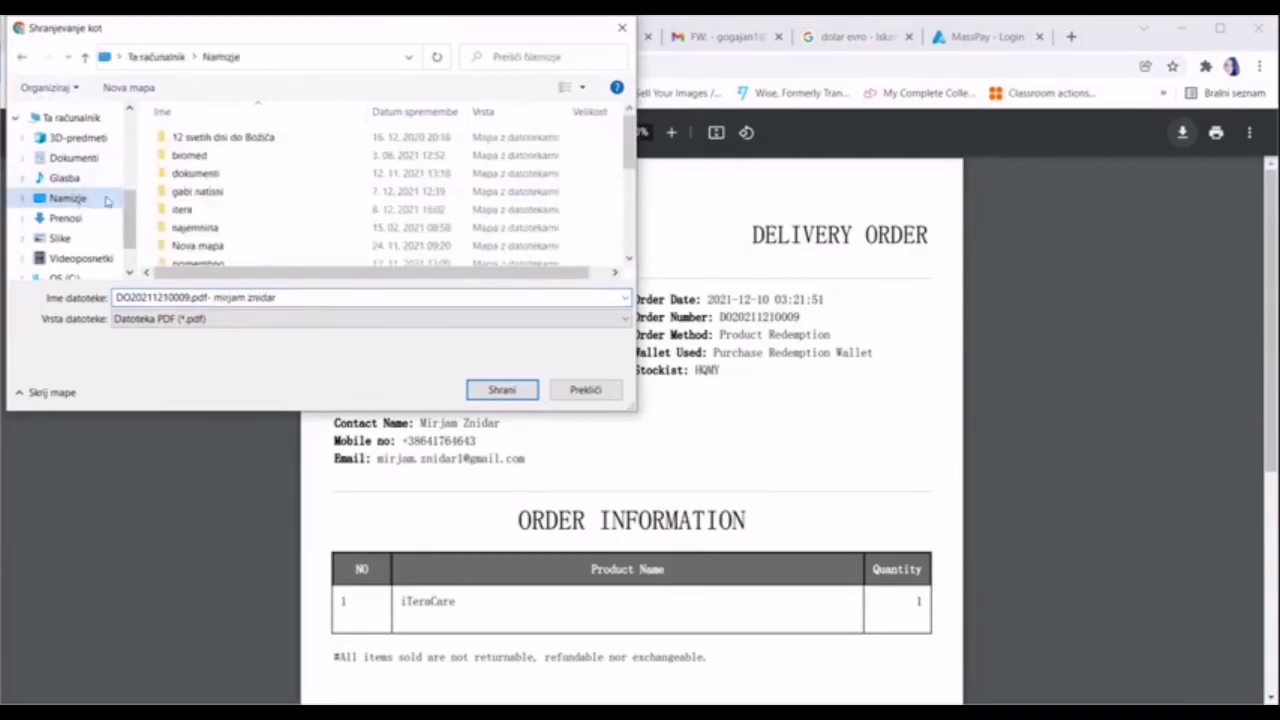
double_click(202, 210)
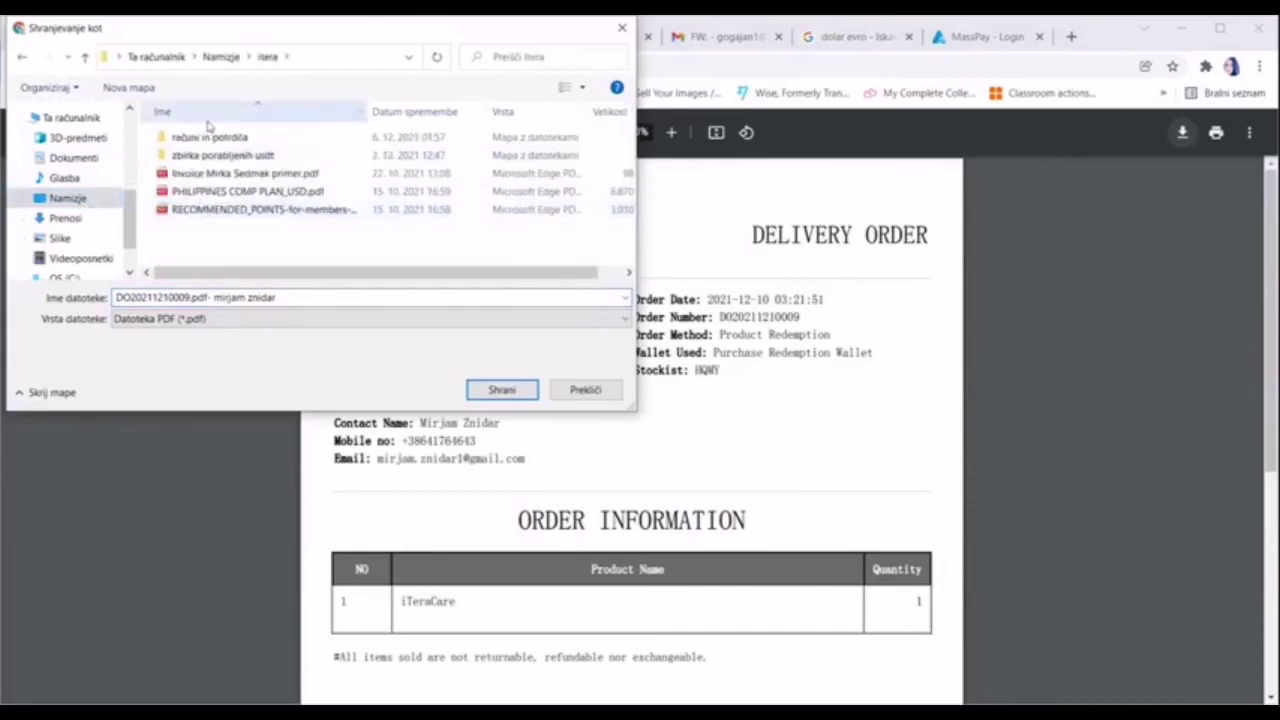
double_click(240, 140)
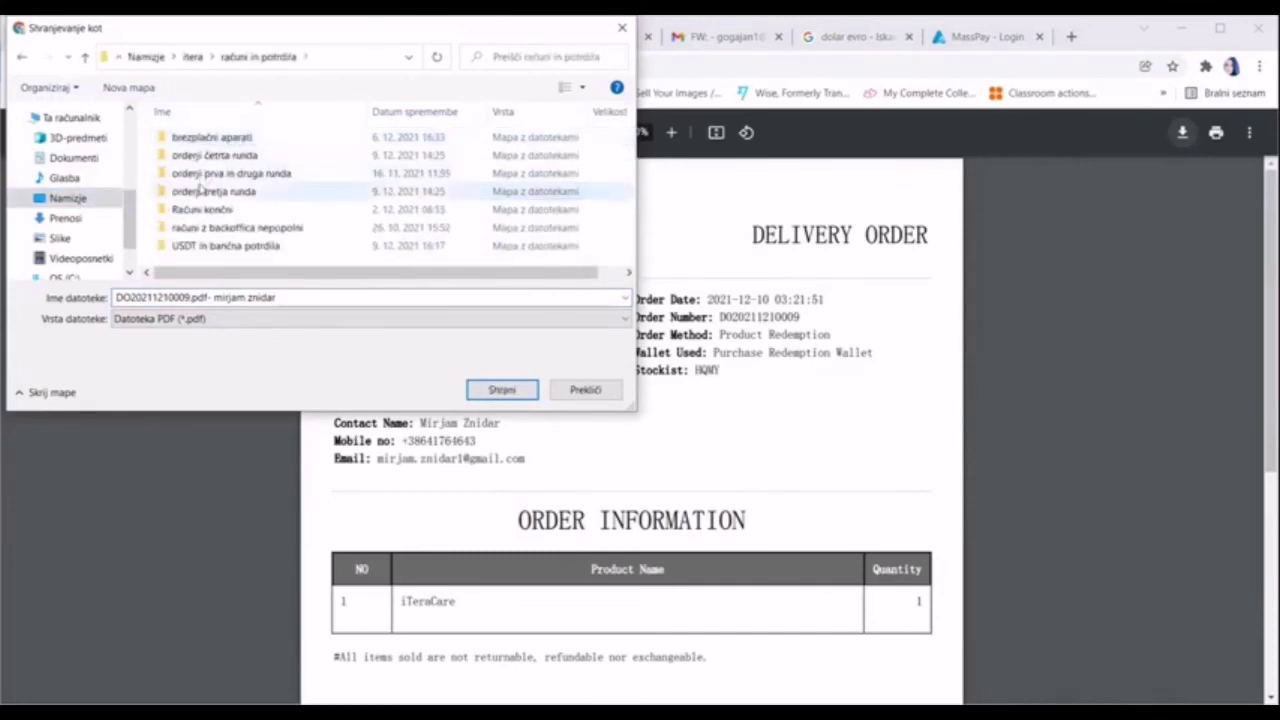
double_click(224, 158)
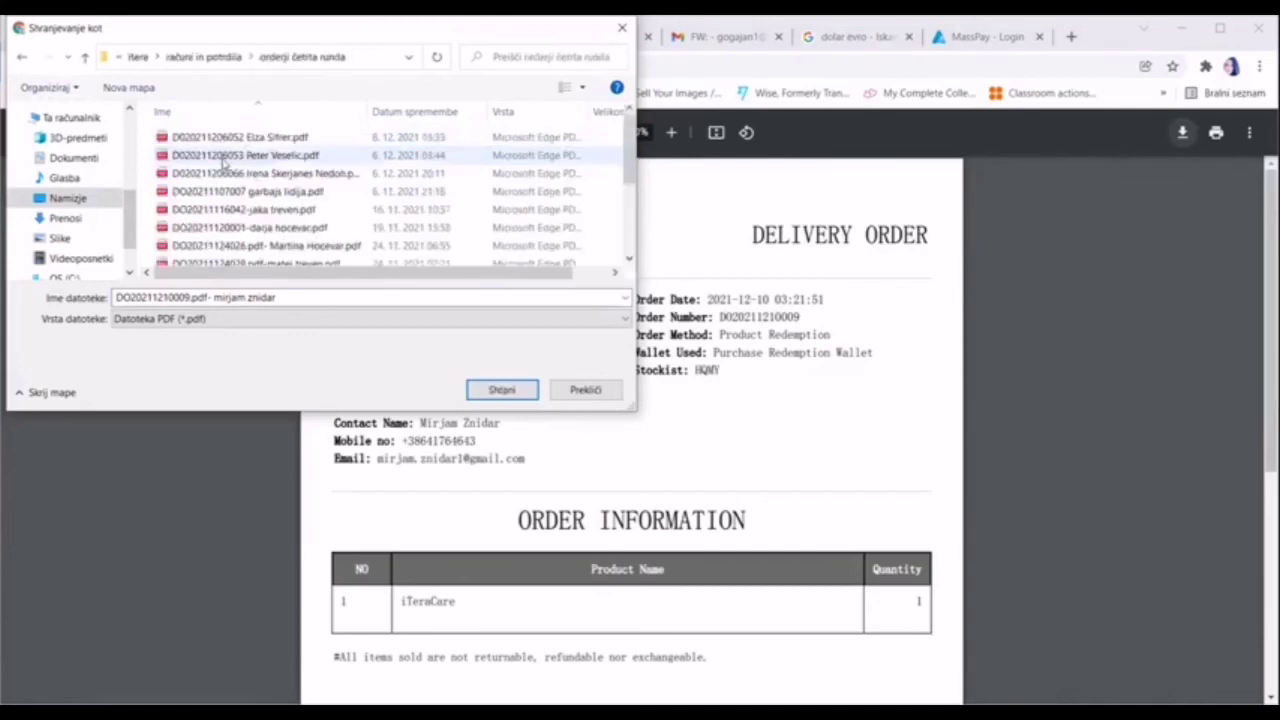